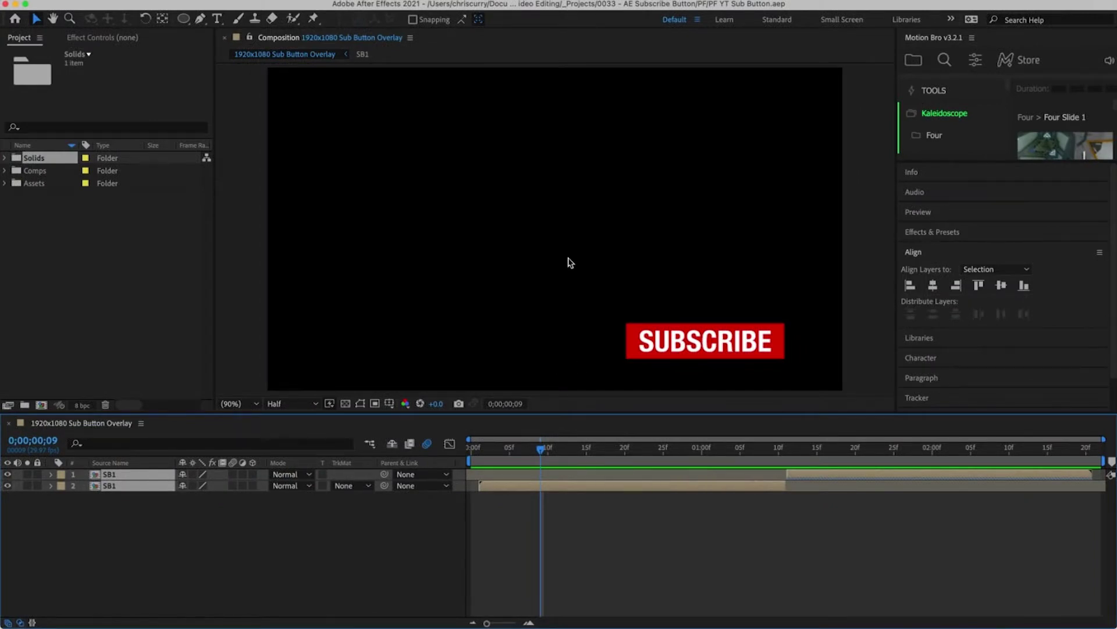
# Step: Open Composition Settings for a new comp, preset HDTV 1080 29.97 at 1920×1080
pyautogui.press('super+n')
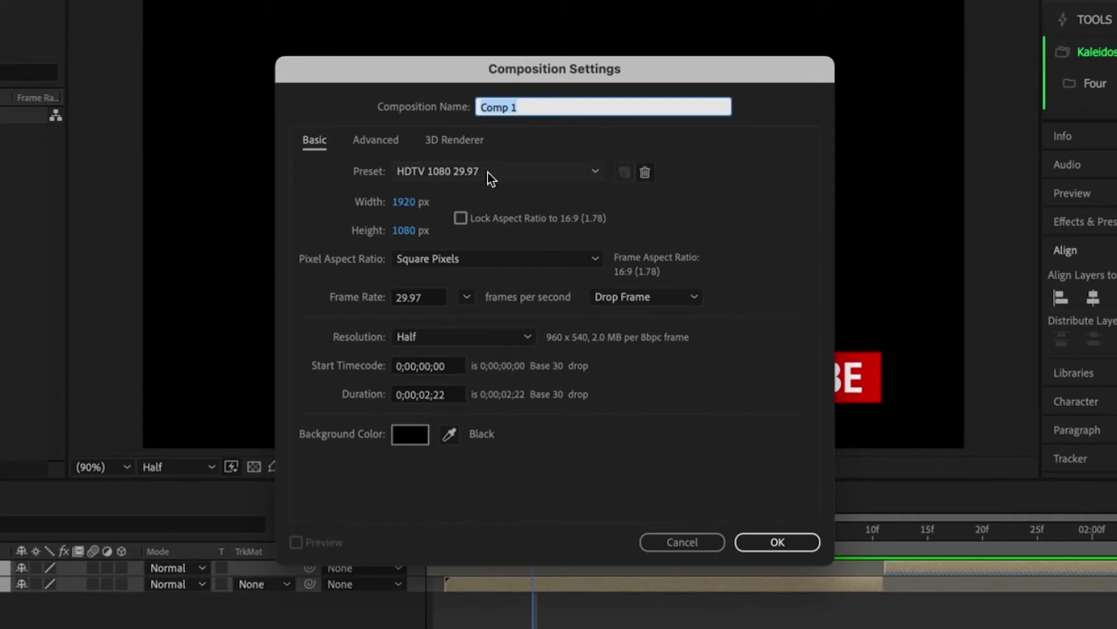
# Step: Keep the HDTV 1080 29.97 preset, name the comp '1920x1080 Subscribe Overlay 01', and set duration 0;00;10;00
pyautogui.click(515, 197)
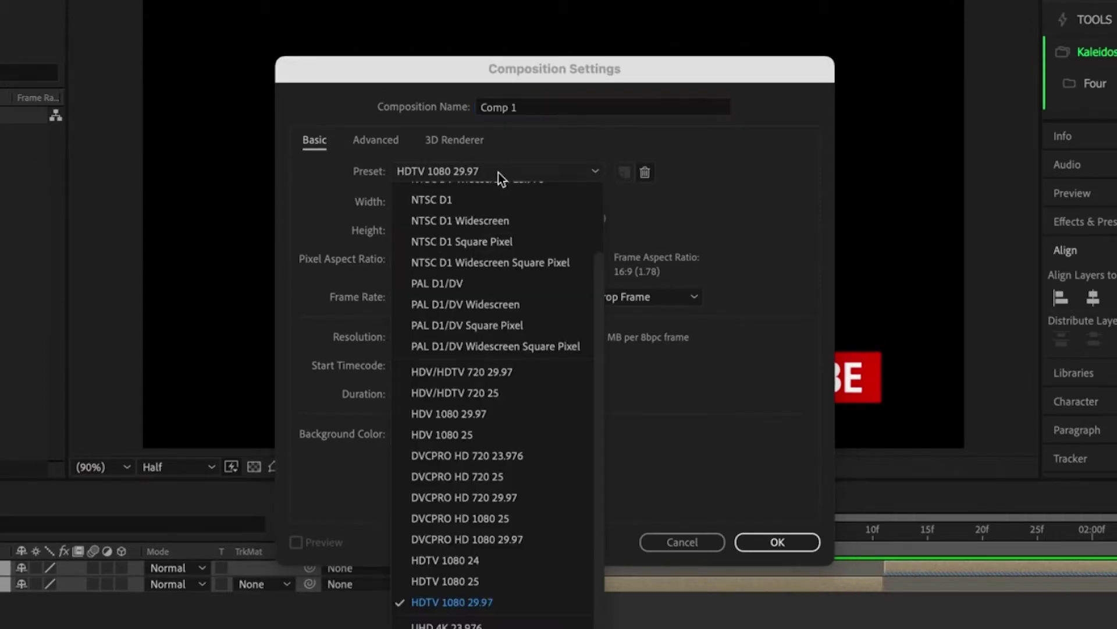
pyautogui.click(522, 604)
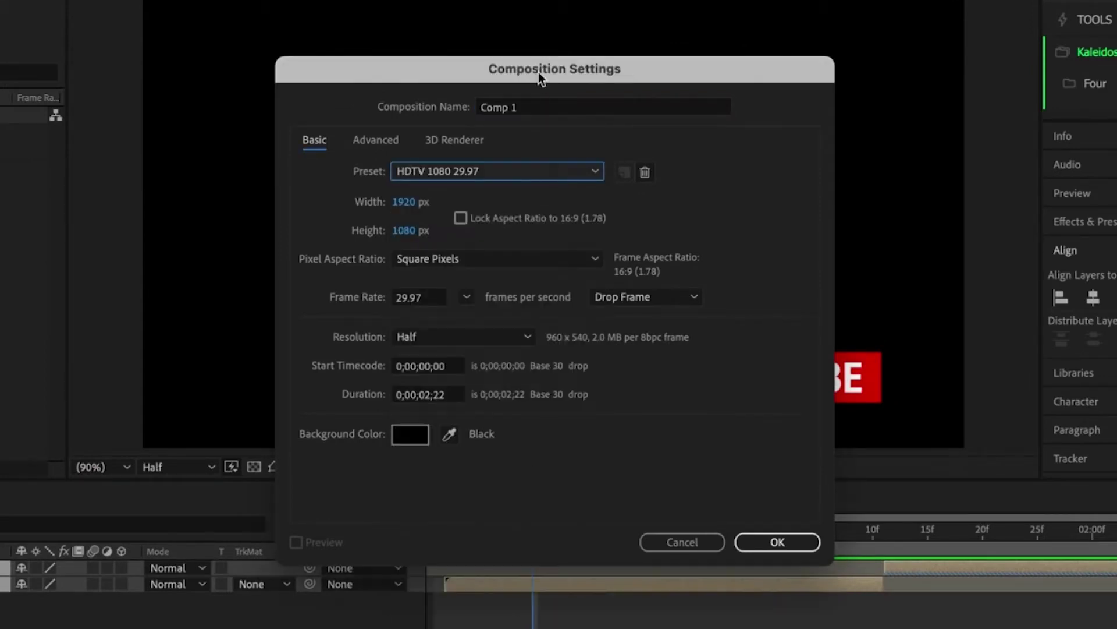
pyautogui.click(537, 108)
pyautogui.write('1920x1080 Subscribe Overlay 01')
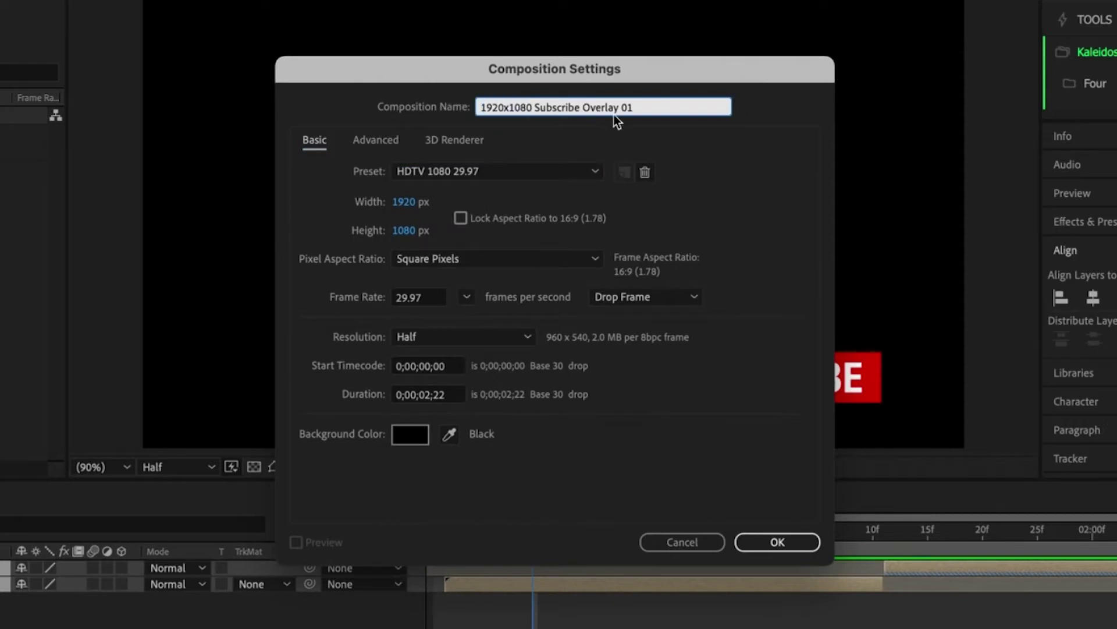
pyautogui.click(533, 133)
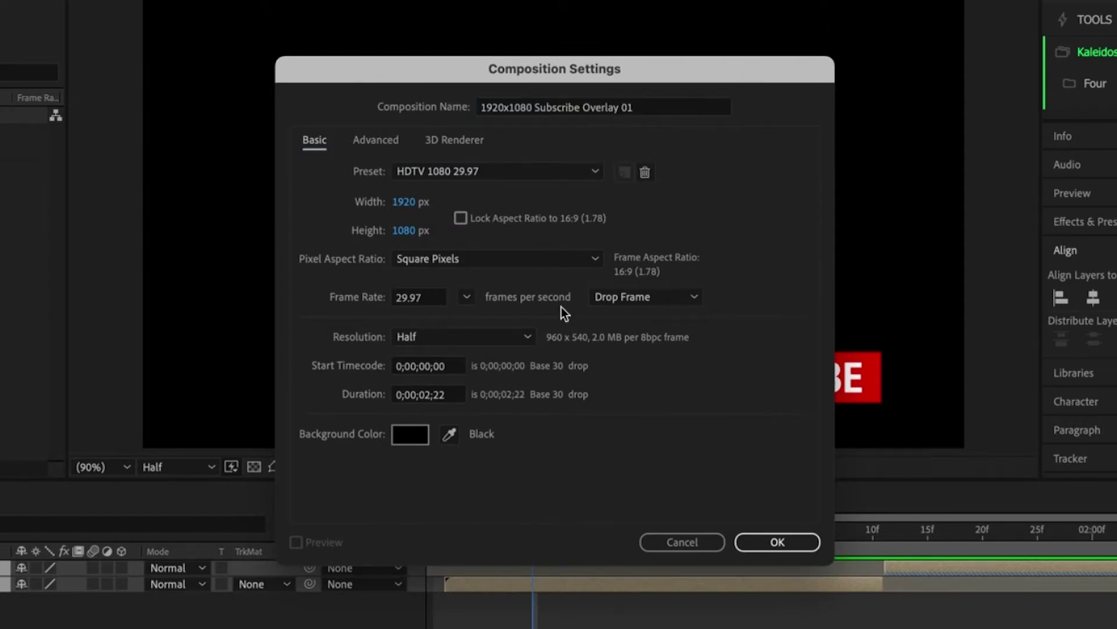
pyautogui.doubleClick(428, 397)
pyautogui.write('1')
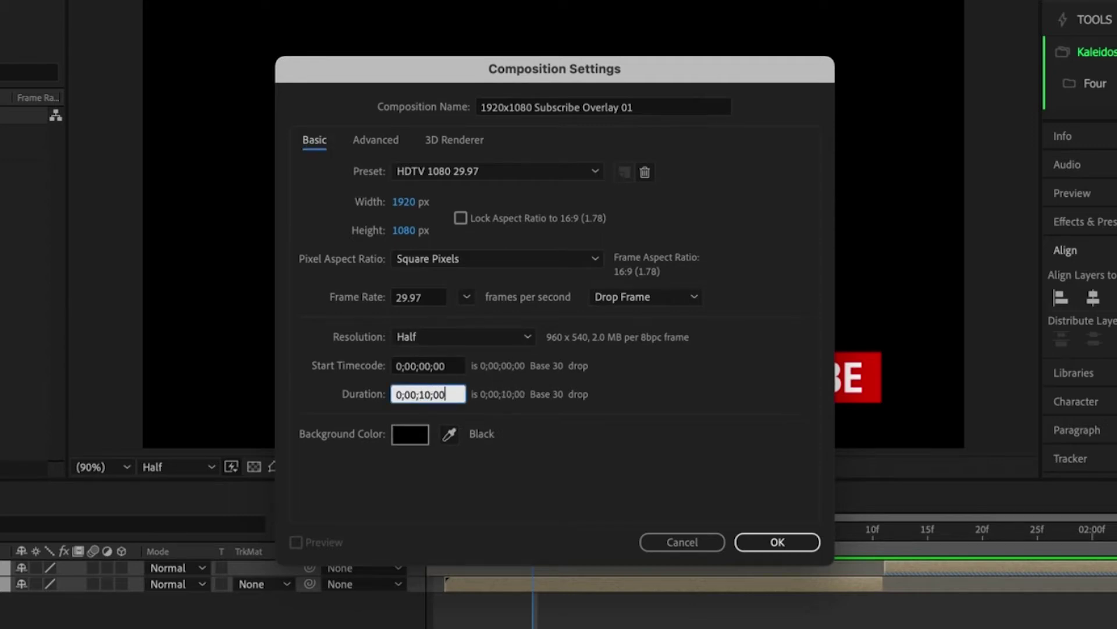
pyautogui.click(534, 403)
pyautogui.click(764, 539)
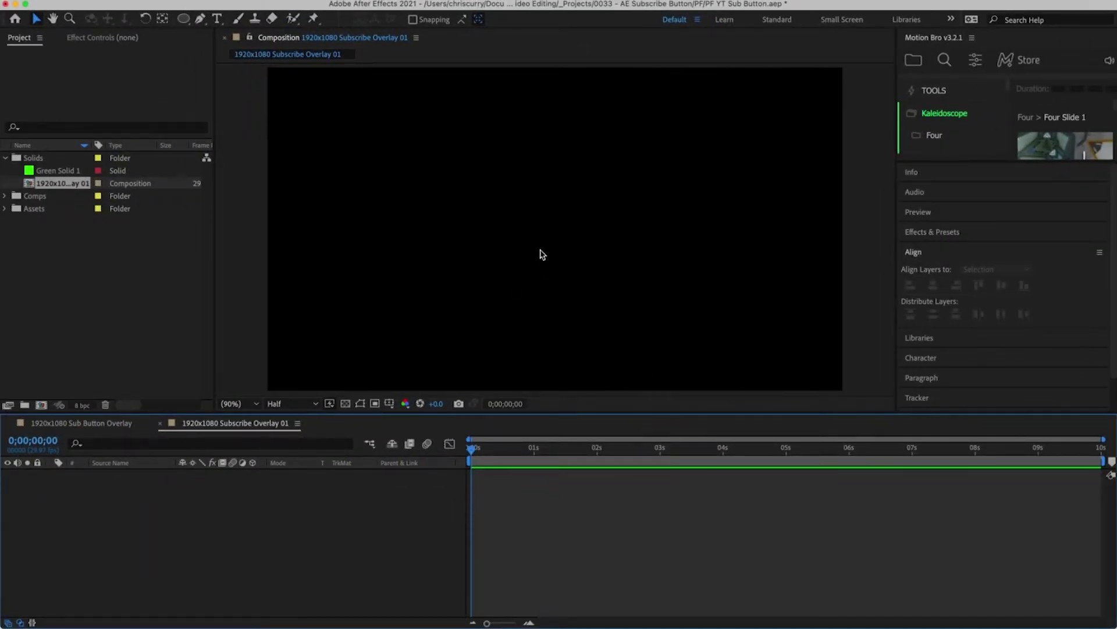
# Step: Show the safe guides and set the Rectangle tool to a solid red fill with no stroke
pyautogui.press("'")
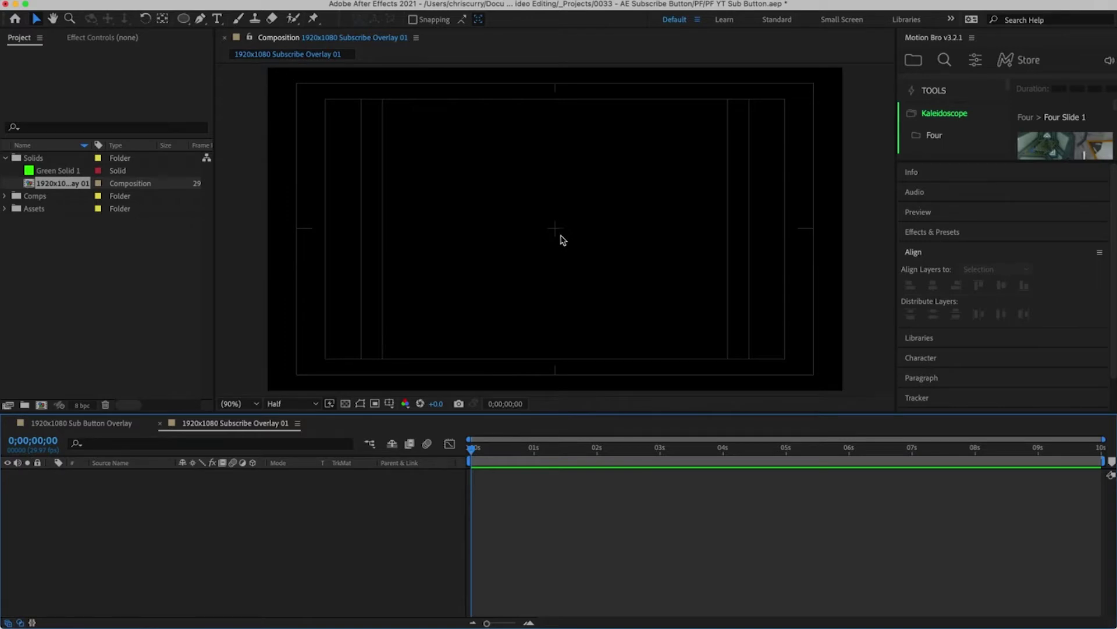
pyautogui.press('q')
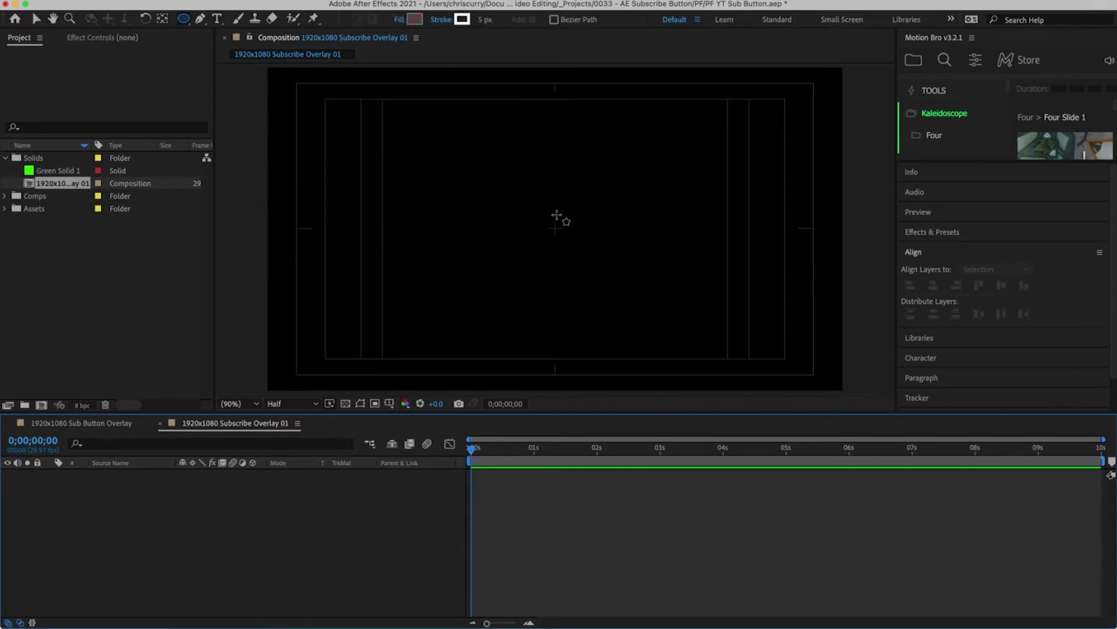
pyautogui.moveTo(179, 23); pyautogui.dragTo(225, 23)
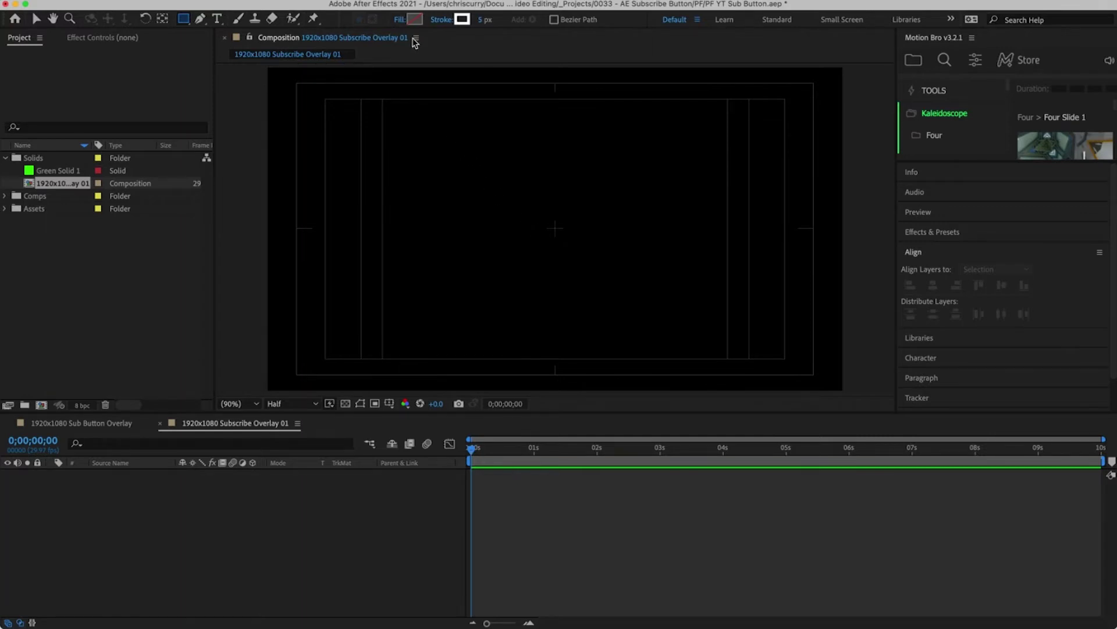
pyautogui.click(400, 23)
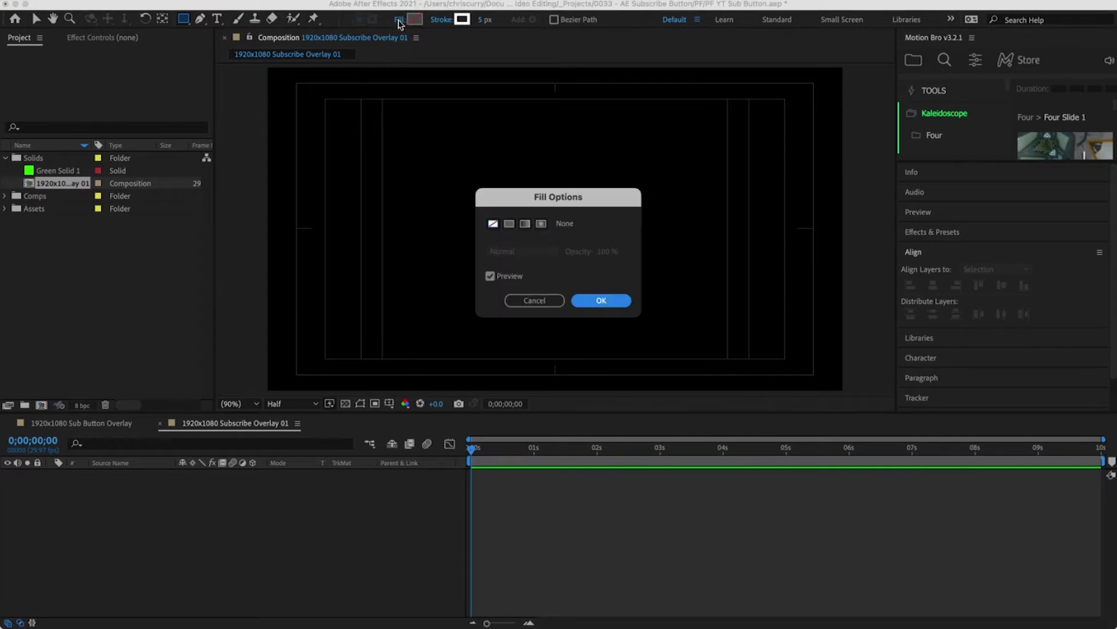
pyautogui.click(509, 224)
pyautogui.click(602, 300)
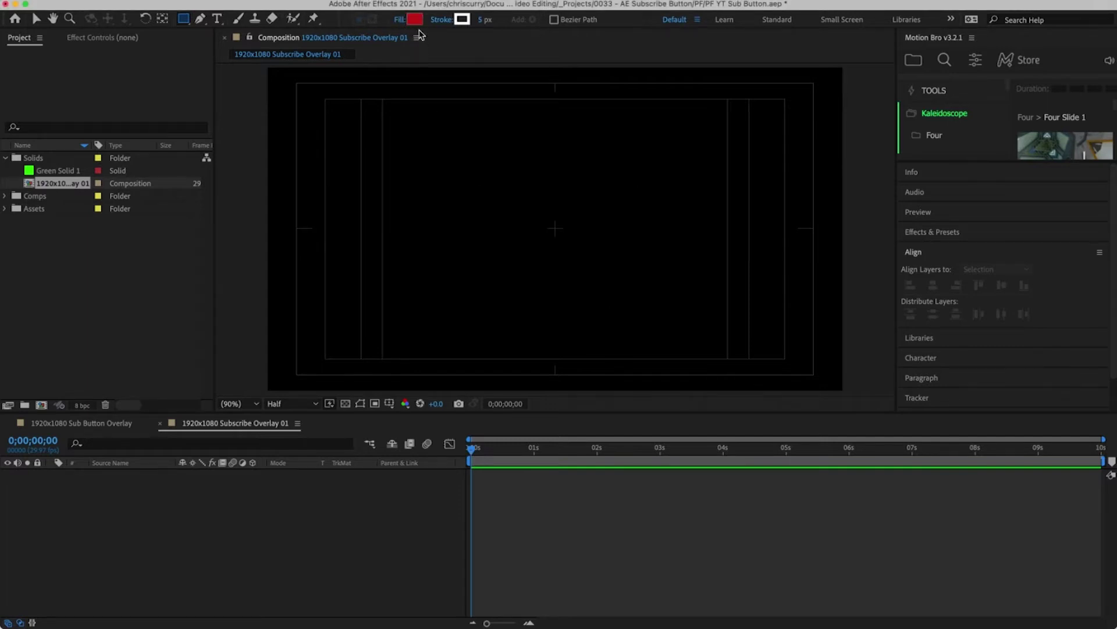
pyautogui.click(442, 21)
pyautogui.click(494, 227)
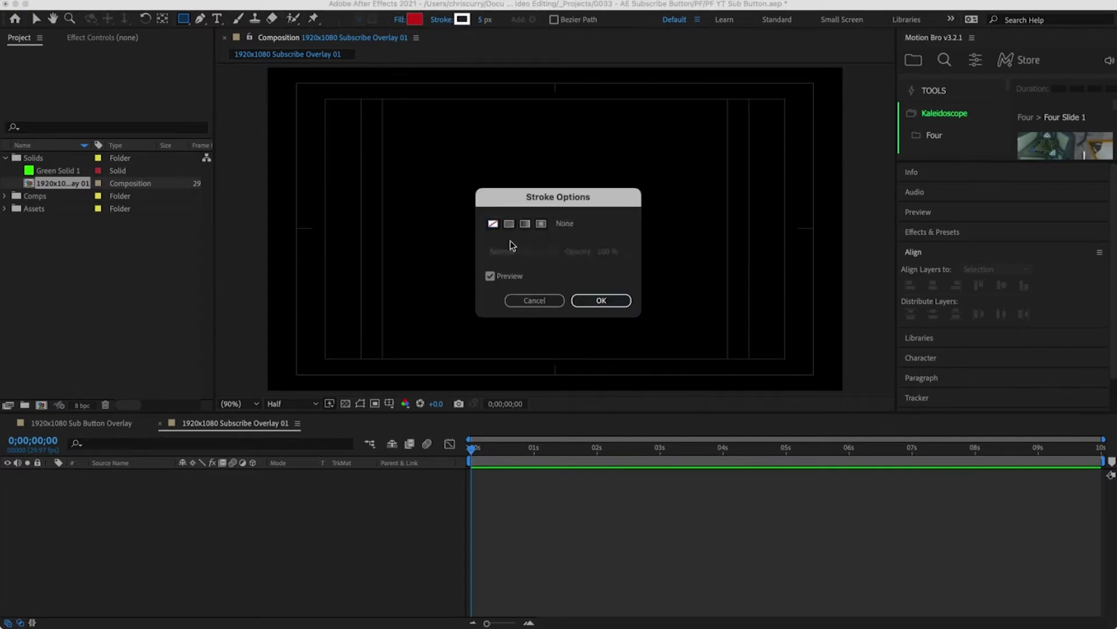
pyautogui.click(600, 302)
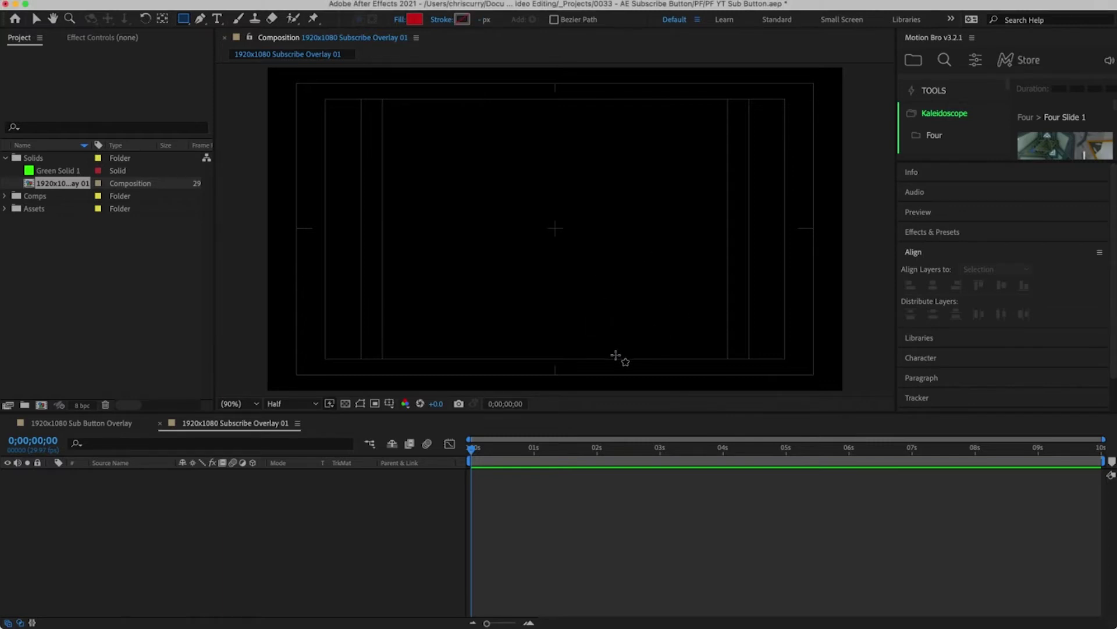
# Step: Draw the red rectangle in the frame's lower right and centre its anchor point with Pan Behind
pyautogui.moveTo(616, 358); pyautogui.dragTo(786, 321)
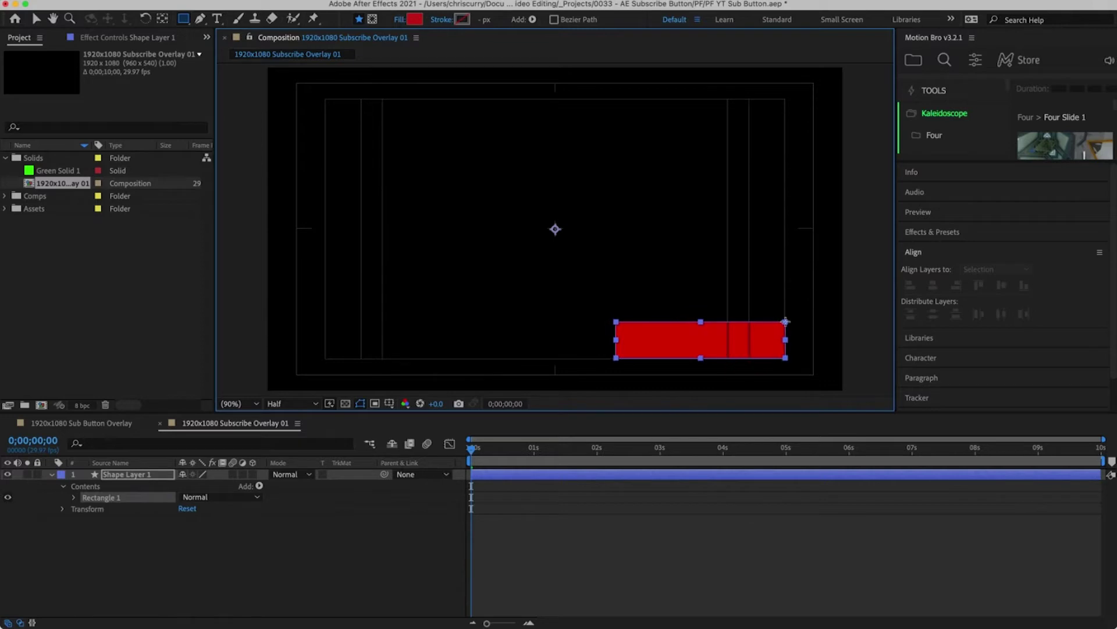
pyautogui.press('v')
pyautogui.press('y')
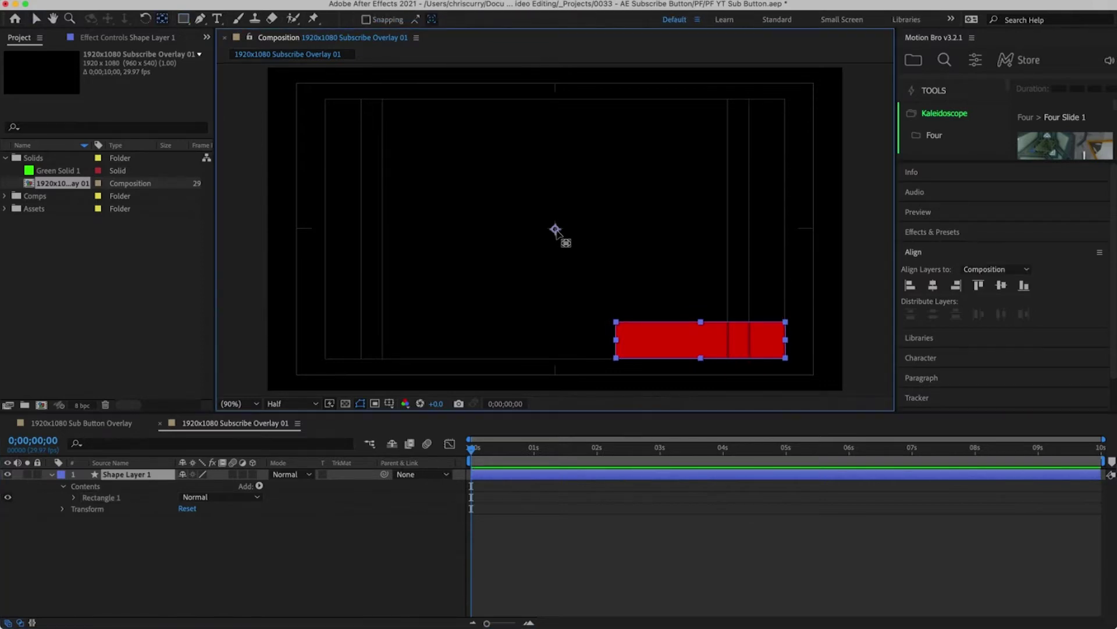
pyautogui.moveTo(556, 240); pyautogui.dragTo(704, 344)
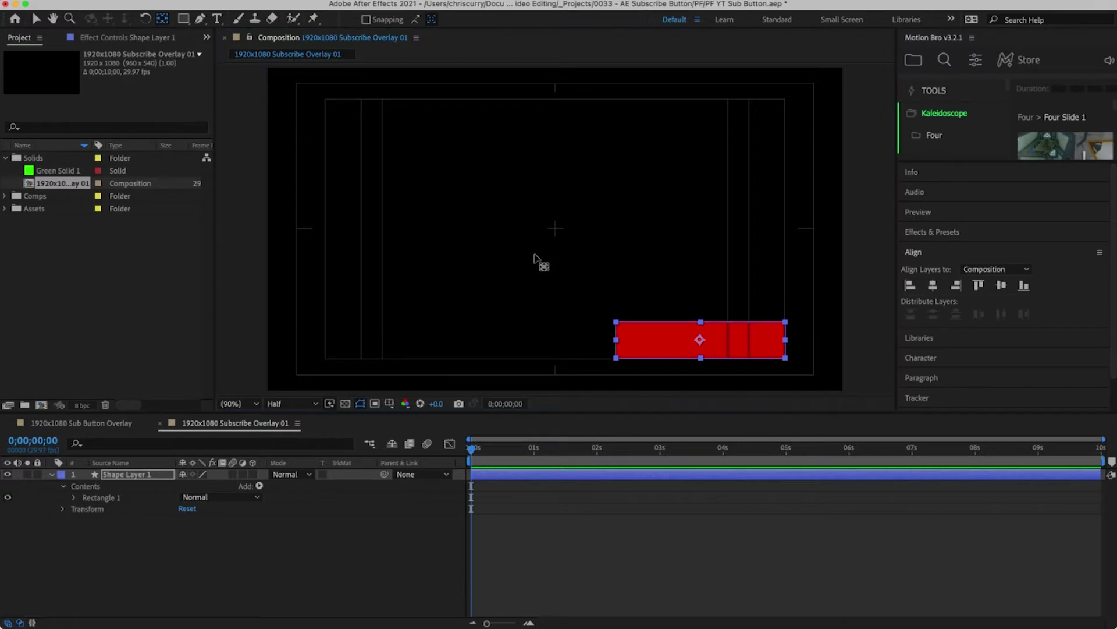
# Step: Add a text layer reading 'SUBSCRIBE' above the frame centre
pyautogui.press('super+t')
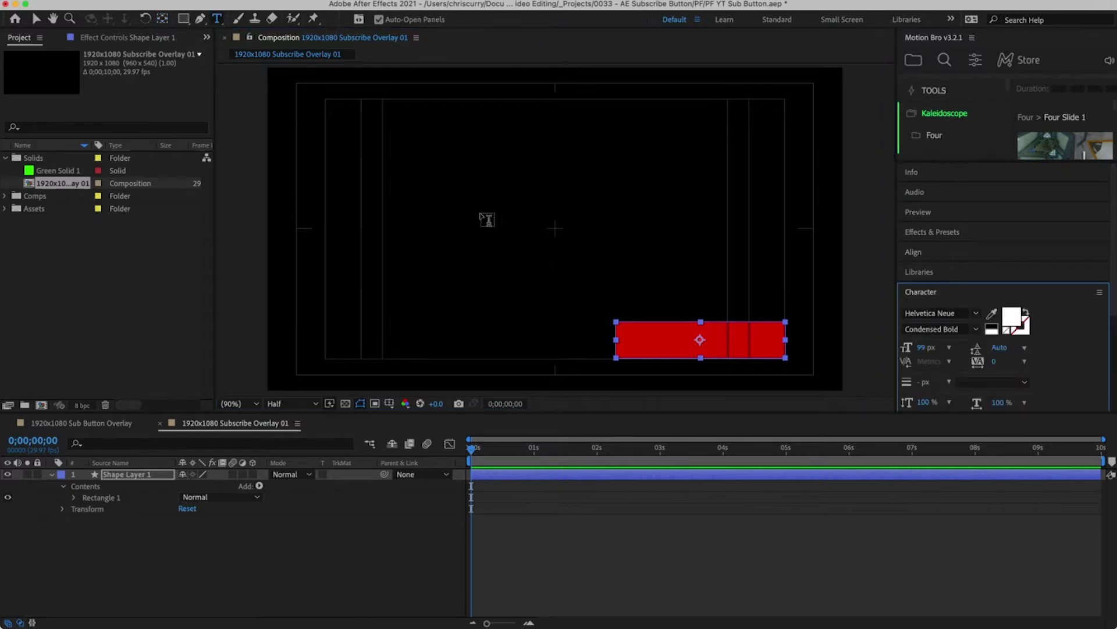
pyautogui.click(477, 202)
pyautogui.write('Sub')
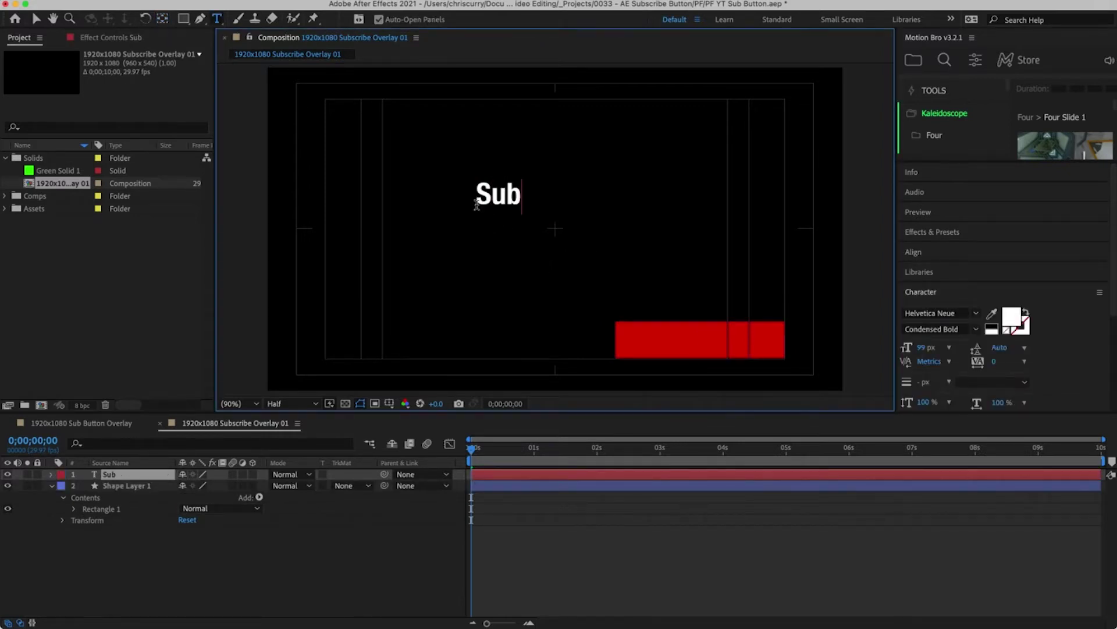
pyautogui.press('BackSpace')
pyautogui.press('BackSpace')
pyautogui.write('UBSCRIBE')
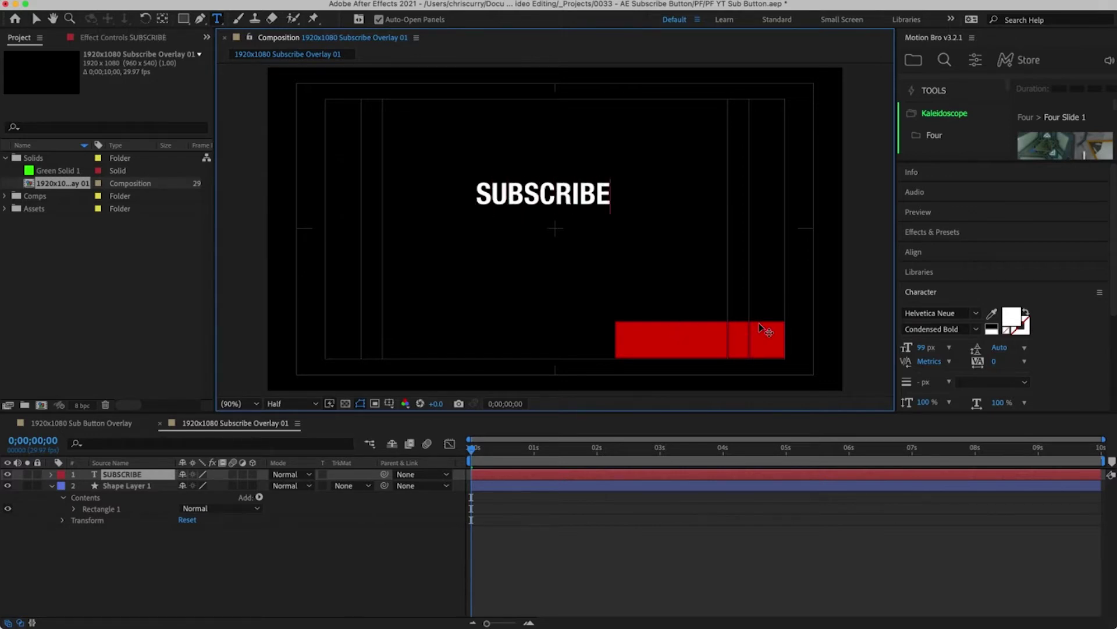
pyautogui.press('Escape')
# Step: Centre the text's anchor point and move SUBSCRIBE onto the red rectangle
pyautogui.press('v')
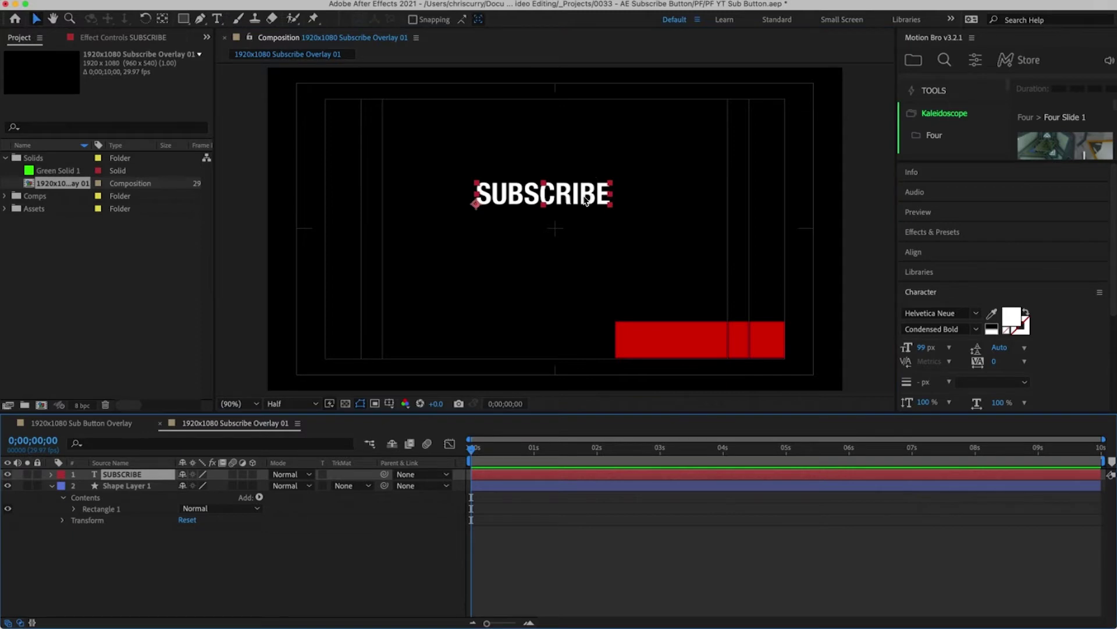
pyautogui.moveTo(587, 200); pyautogui.dragTo(640, 255)
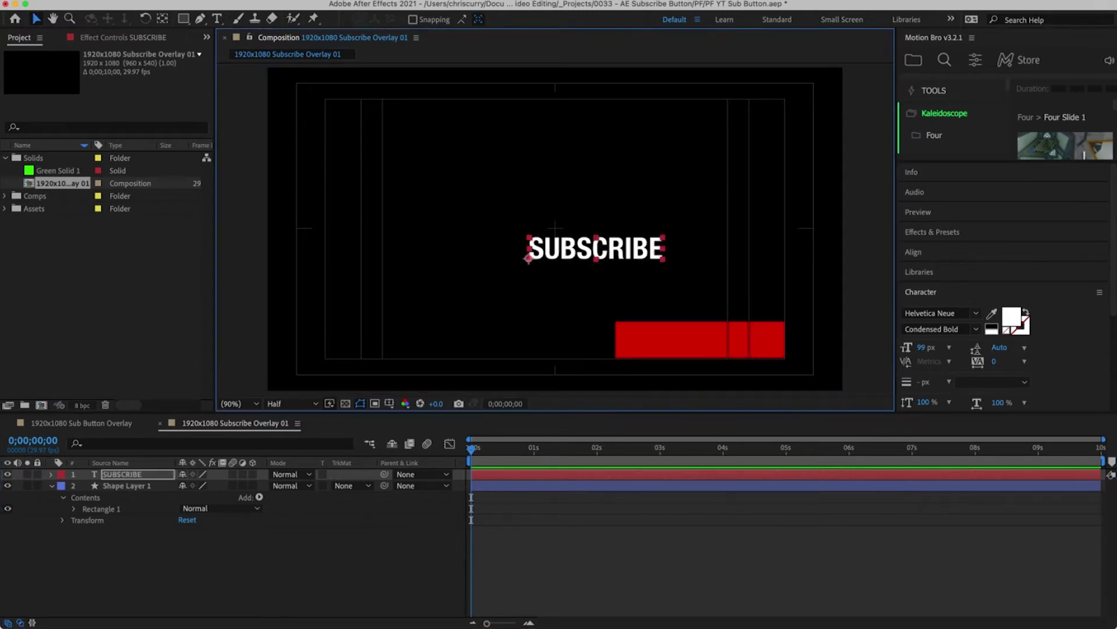
pyautogui.click(163, 21)
pyautogui.press('super+alt+Home')
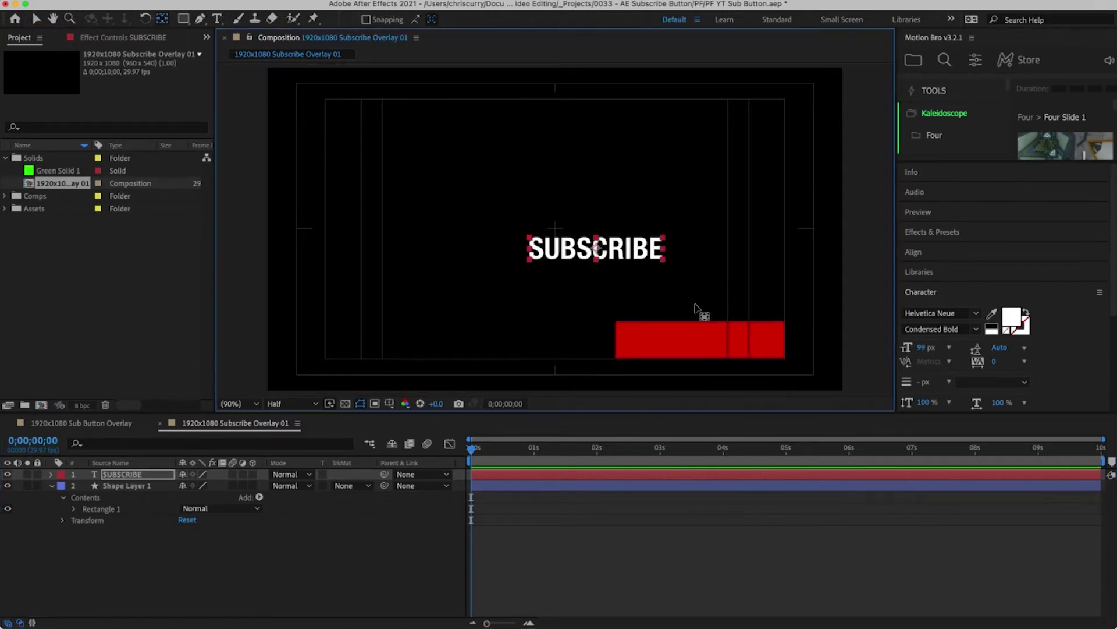
pyautogui.press('v')
pyautogui.moveTo(646, 256); pyautogui.dragTo(750, 346)
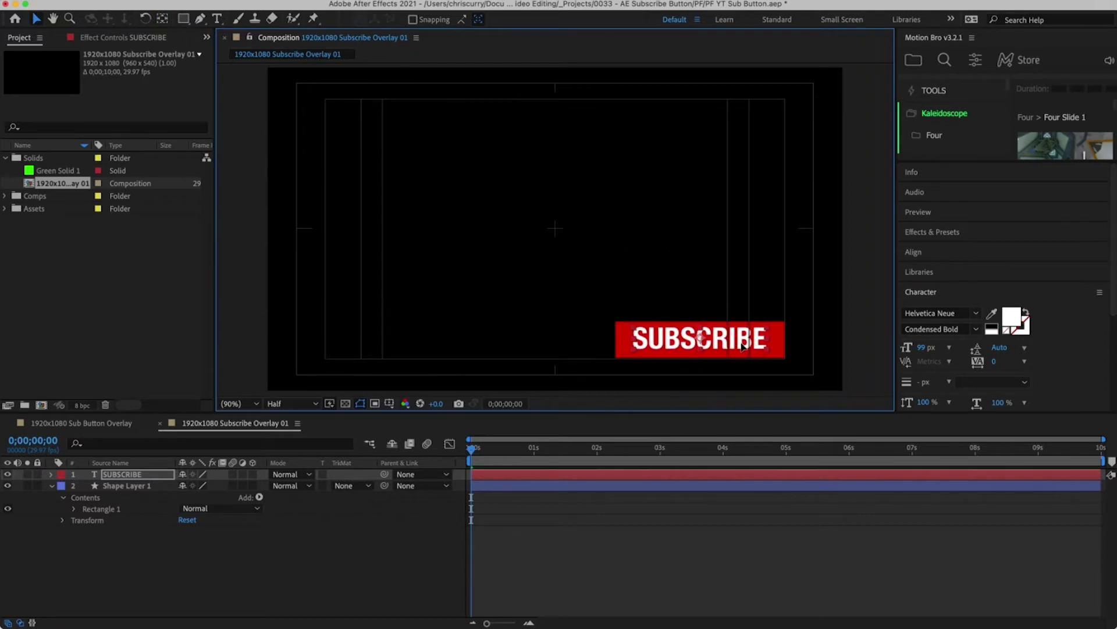
# Step: Align the SUBSCRIBE text and rectangle by their vertical centres, relative to each other
pyautogui.press('super+a')
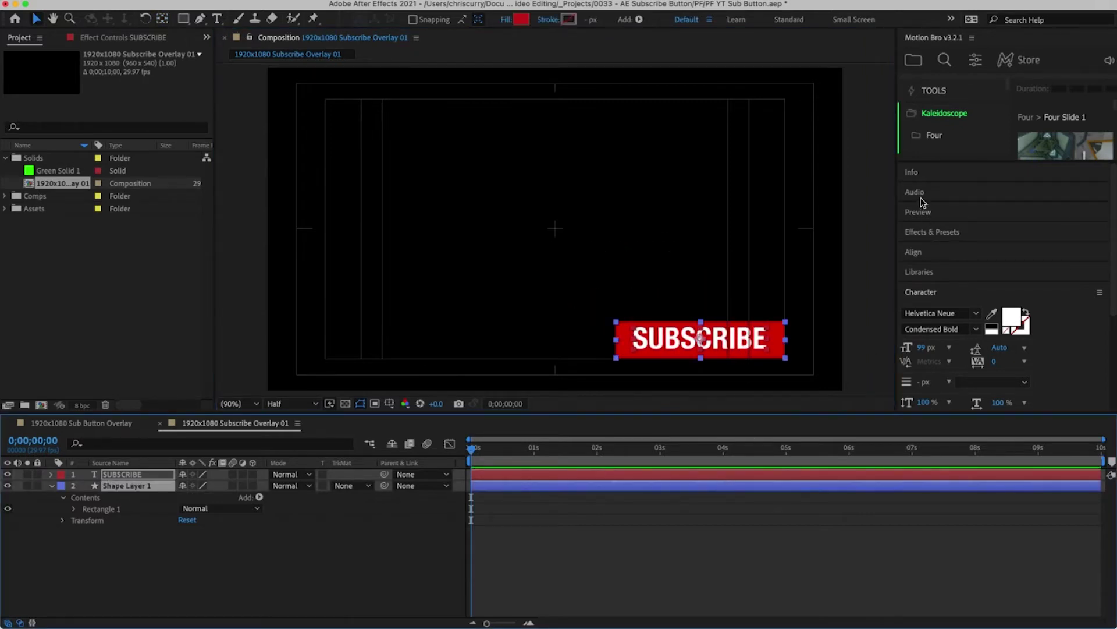
pyautogui.click(924, 257)
pyautogui.click(995, 269)
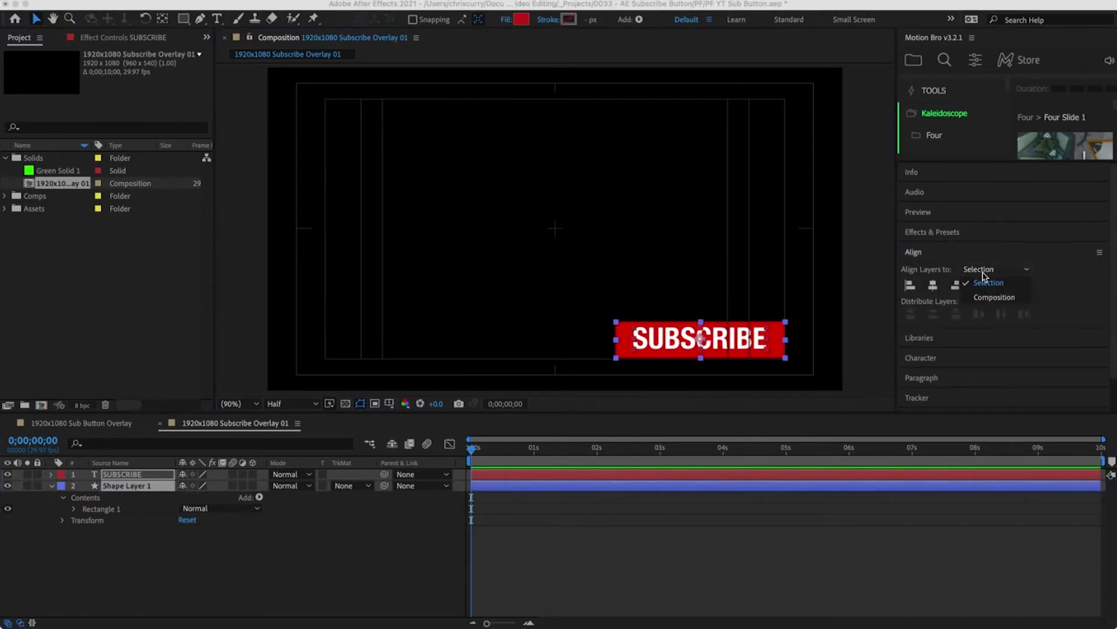
pyautogui.click(980, 281)
pyautogui.click(933, 285)
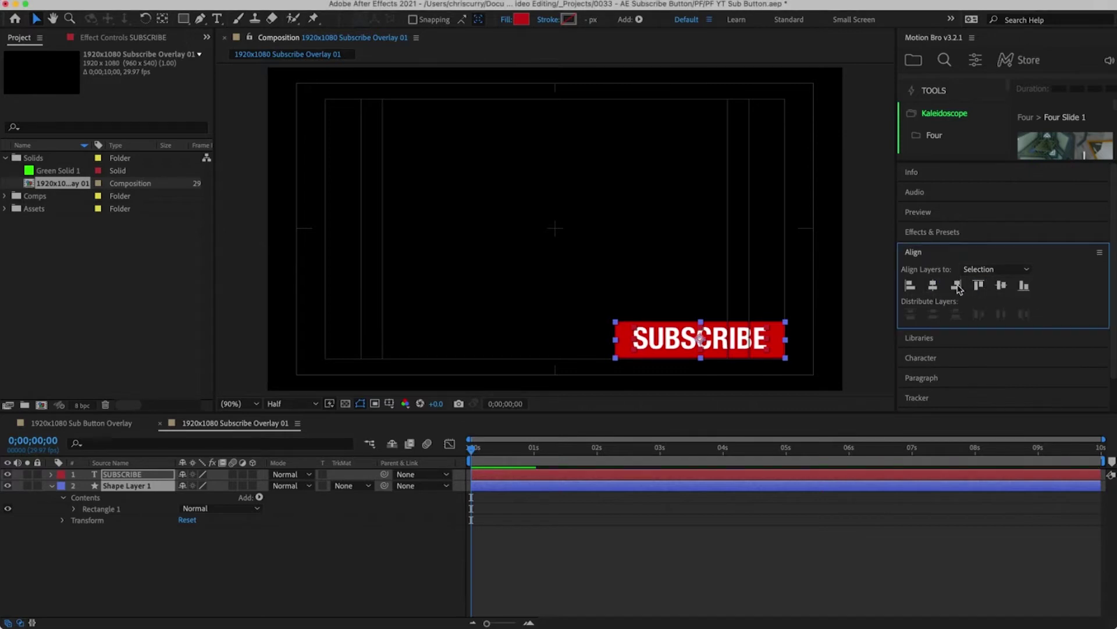
pyautogui.click(1000, 286)
# Step: Nudge both button layers down a few pixels, then show Shape Layer 1's Scale property
pyautogui.click(732, 476)
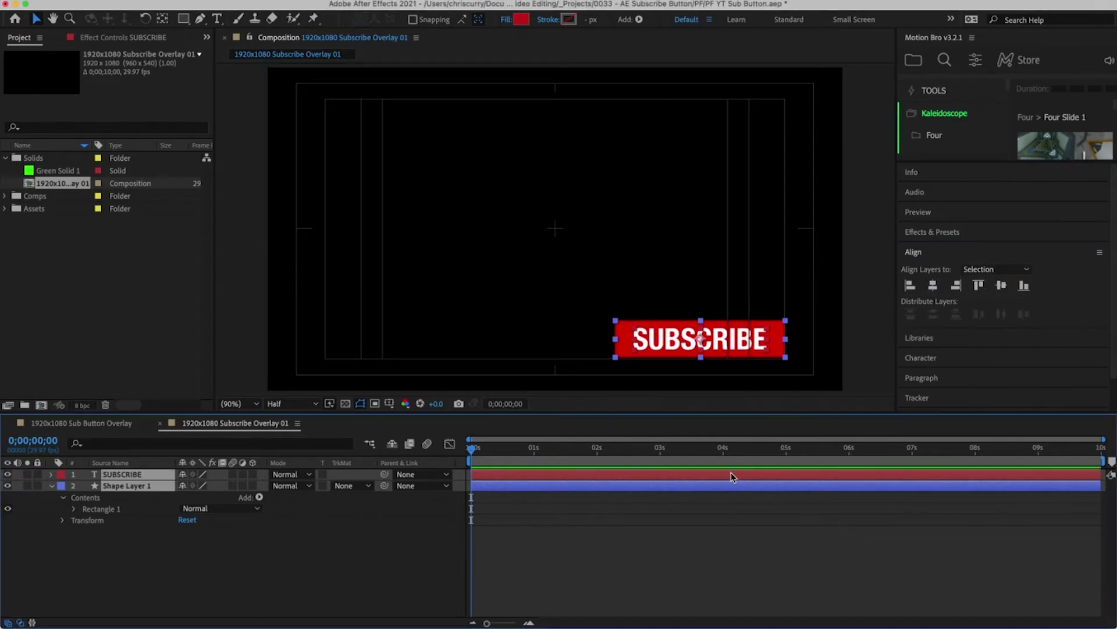
pyautogui.hotkey('ctrl', 'a')
pyautogui.press('Down')
pyautogui.press('Down')
pyautogui.press('Down')
pyautogui.press('Down')
pyautogui.press('Down')
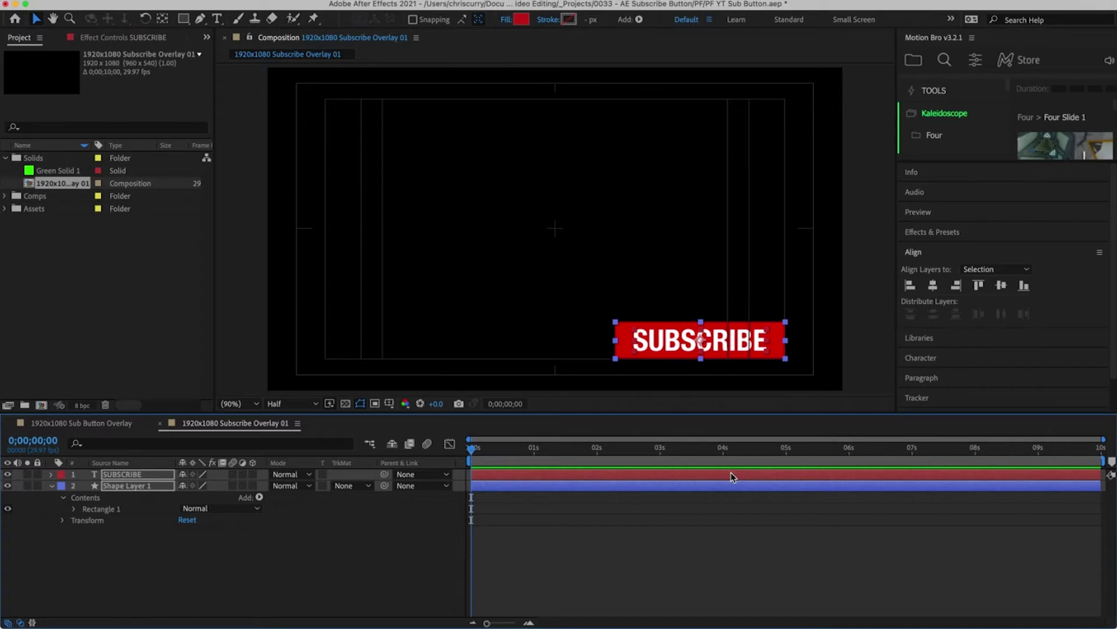
pyautogui.click(584, 568)
pyautogui.click(499, 487)
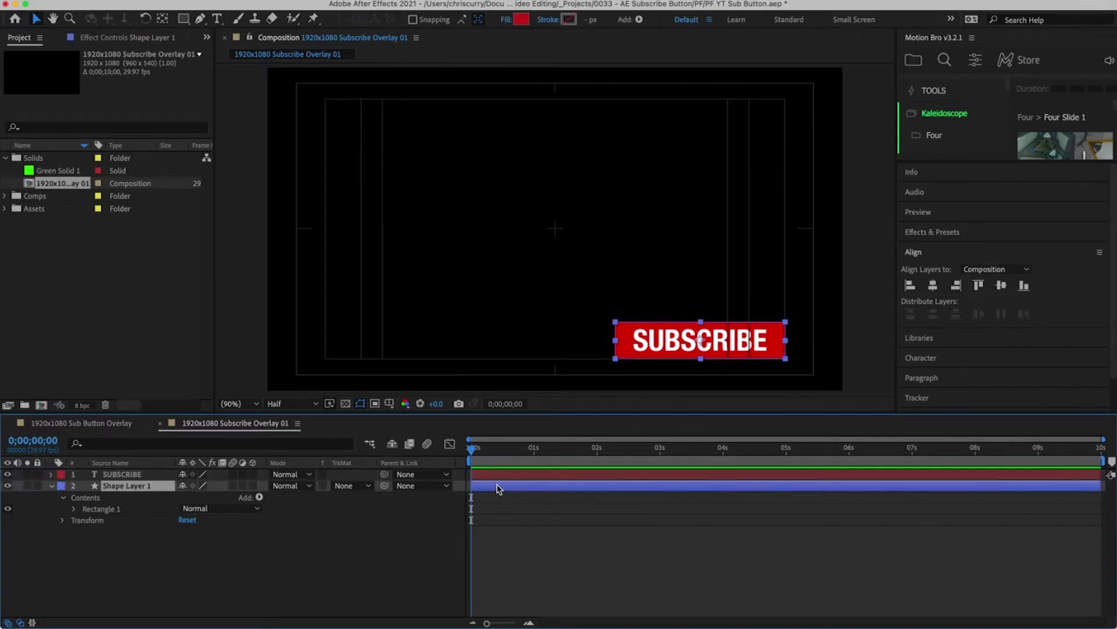
pyautogui.press('s')
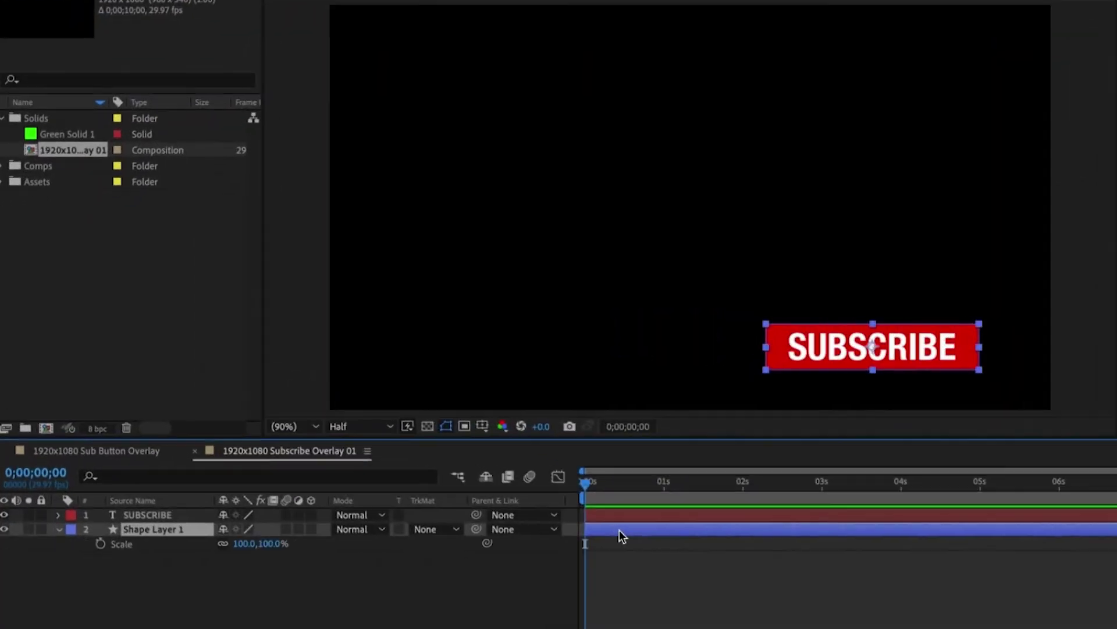
# Step: Keyframe Shape Layer 1's Scale at 0% on frame 0 and 100% at frame 0;00;00;10
pyautogui.click(100, 544)
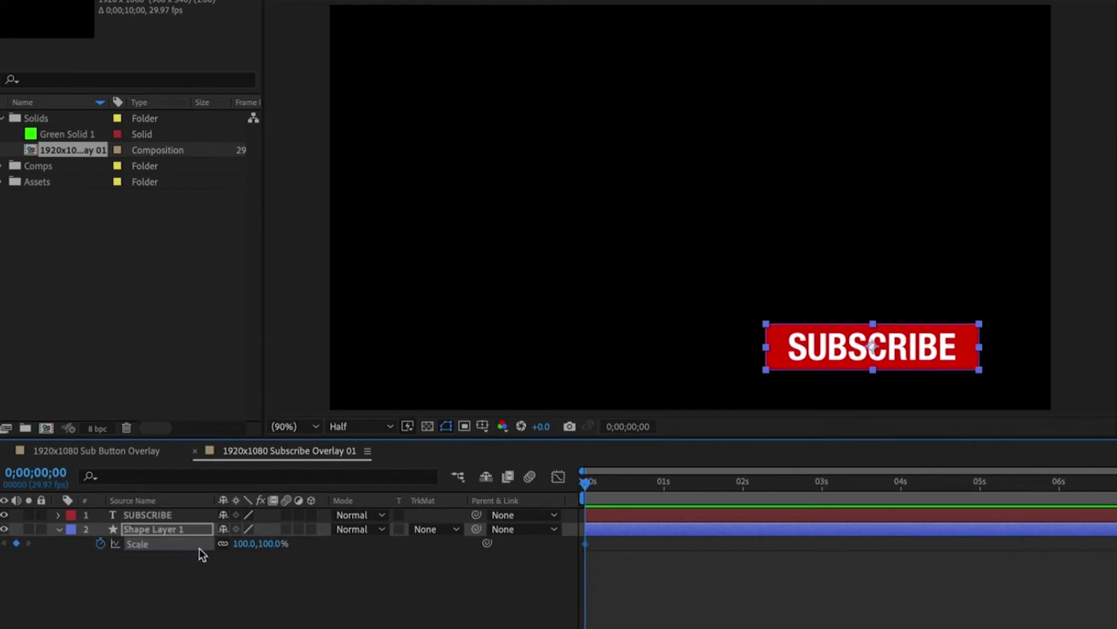
pyautogui.click(243, 543)
pyautogui.write('0')
pyautogui.press('Return')
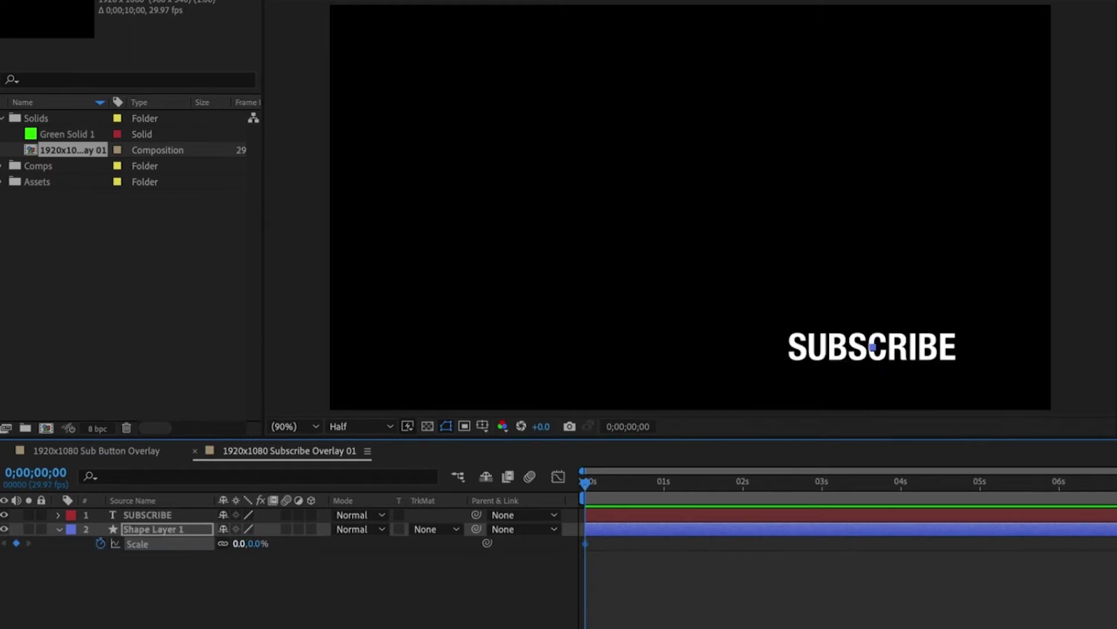
pyautogui.hotkey('shift', 'pagedown')
pyautogui.click(239, 543)
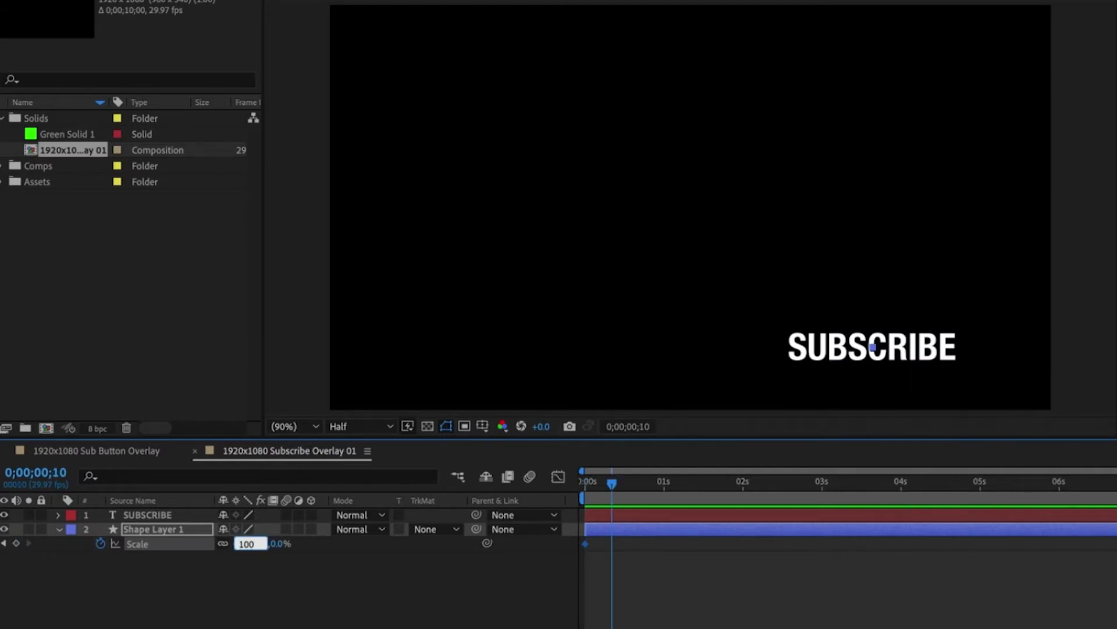
pyautogui.write('100')
pyautogui.press('Return')
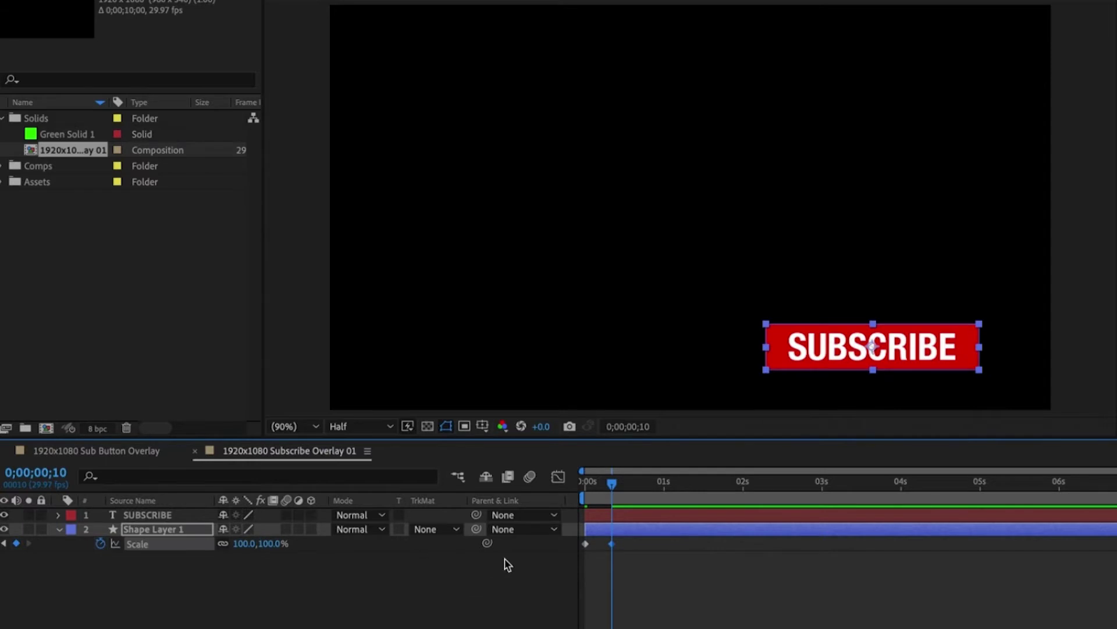
pyautogui.click(638, 565)
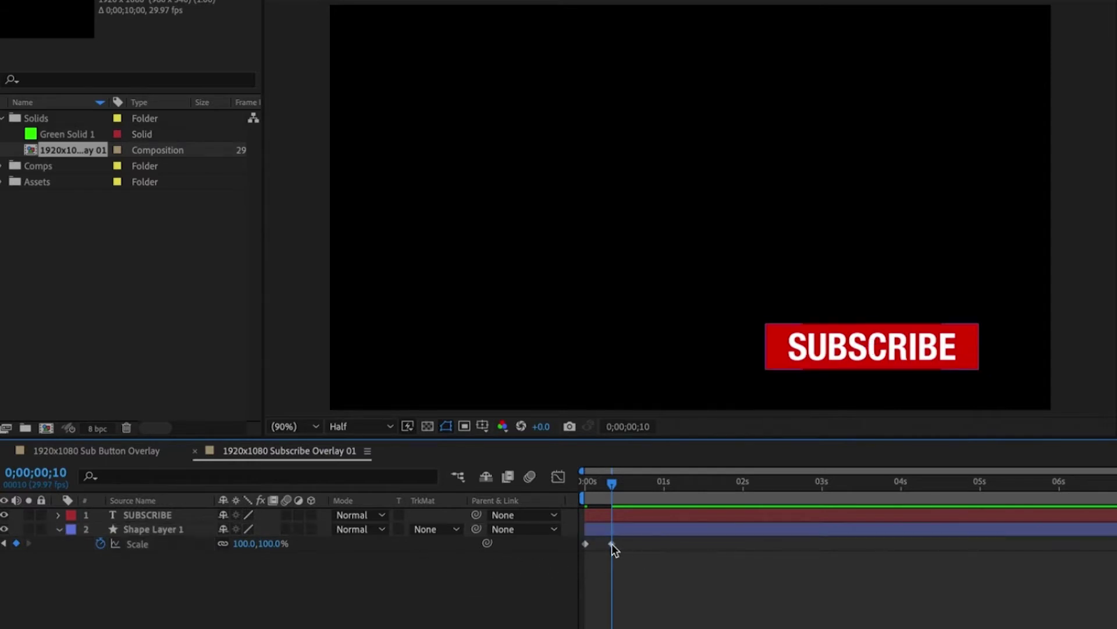
pyautogui.click(611, 544)
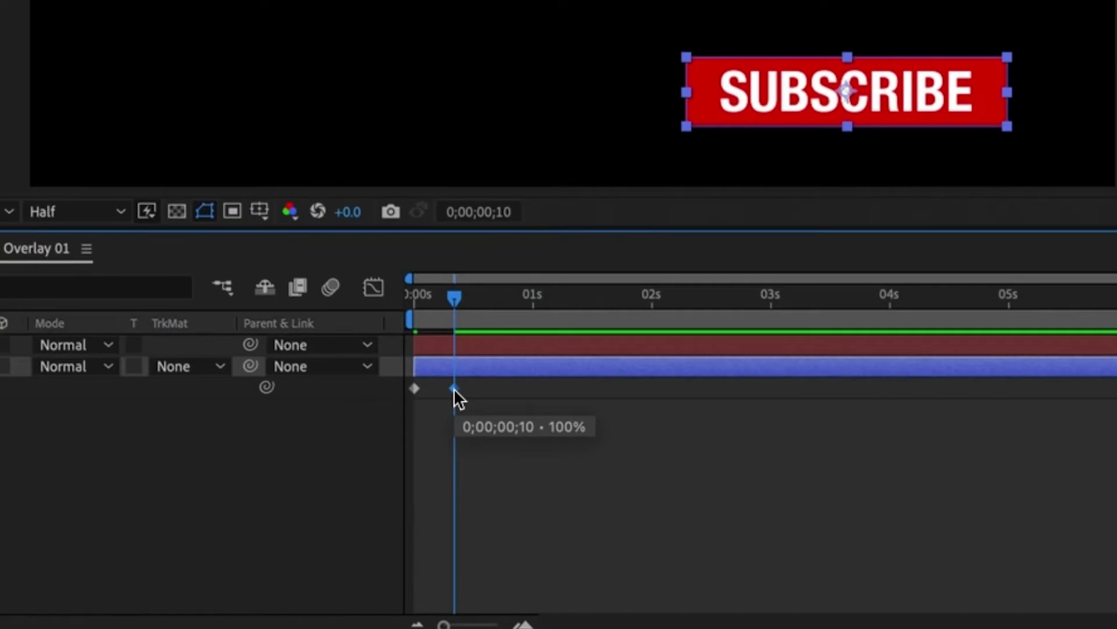
# Step: Apply Easy Ease to the ending Scale keyframe at frame 10
pyautogui.rightClick(455, 388)
pyautogui.moveTo(683, 600)
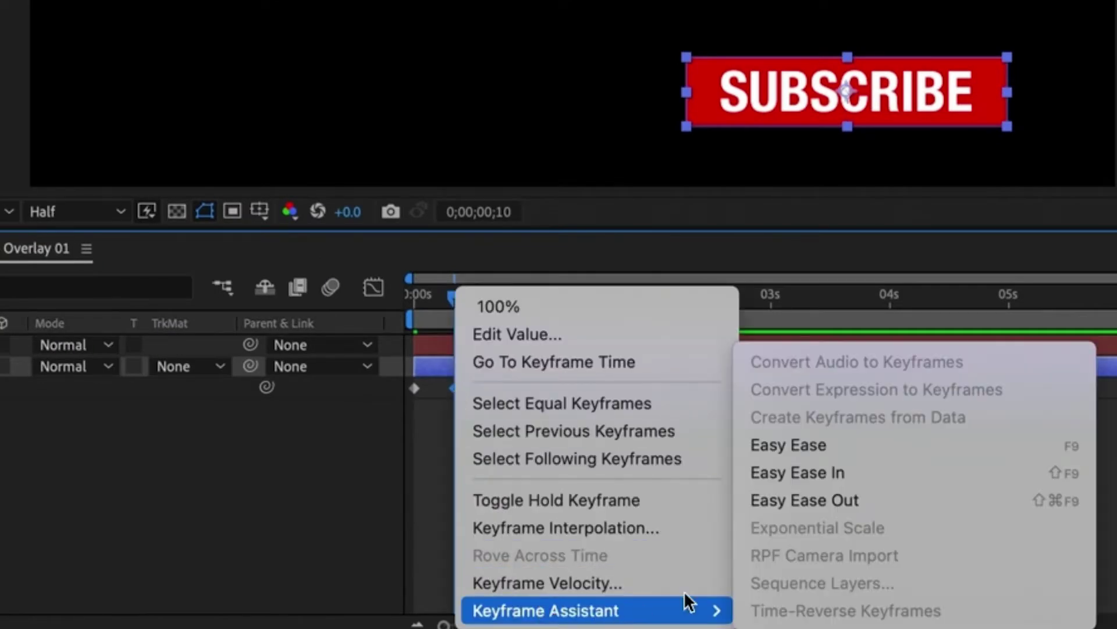
pyautogui.click(822, 444)
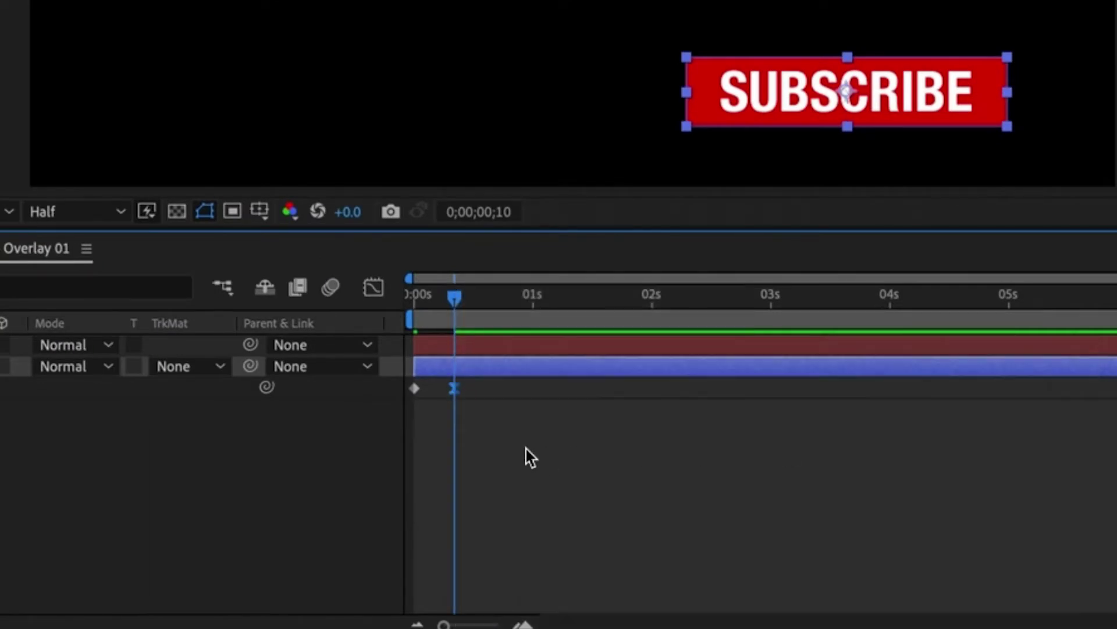
# Step: In the speed graph, raise the Scale keyframes' ease influence to 100%
pyautogui.click(531, 457)
pyautogui.moveTo(473, 385); pyautogui.dragTo(412, 402)
pyautogui.click(376, 286)
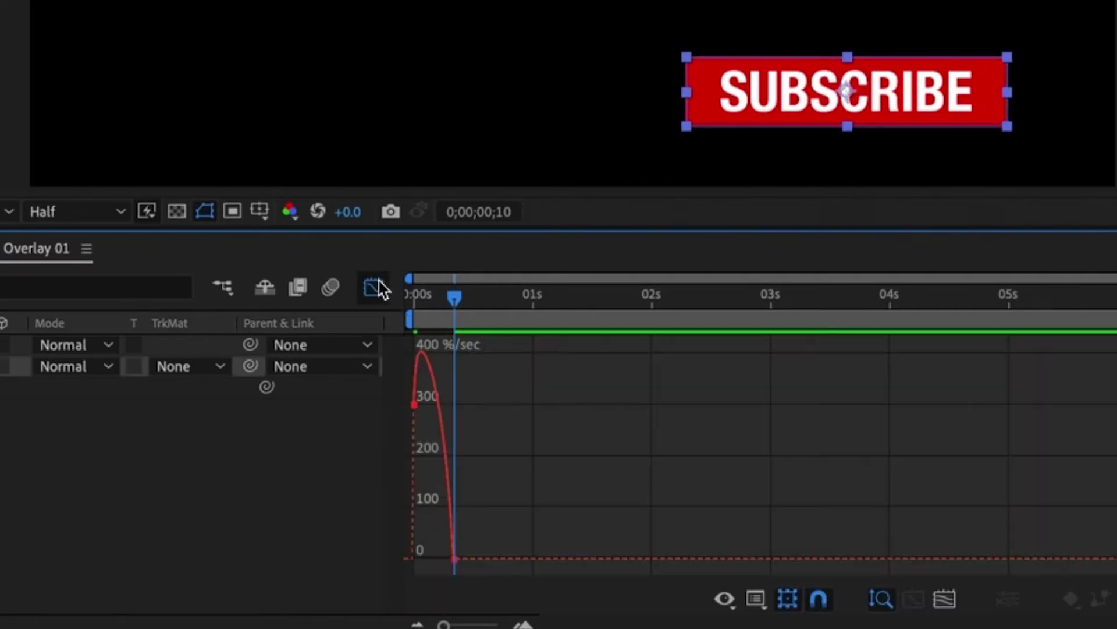
pyautogui.rightClick(586, 438)
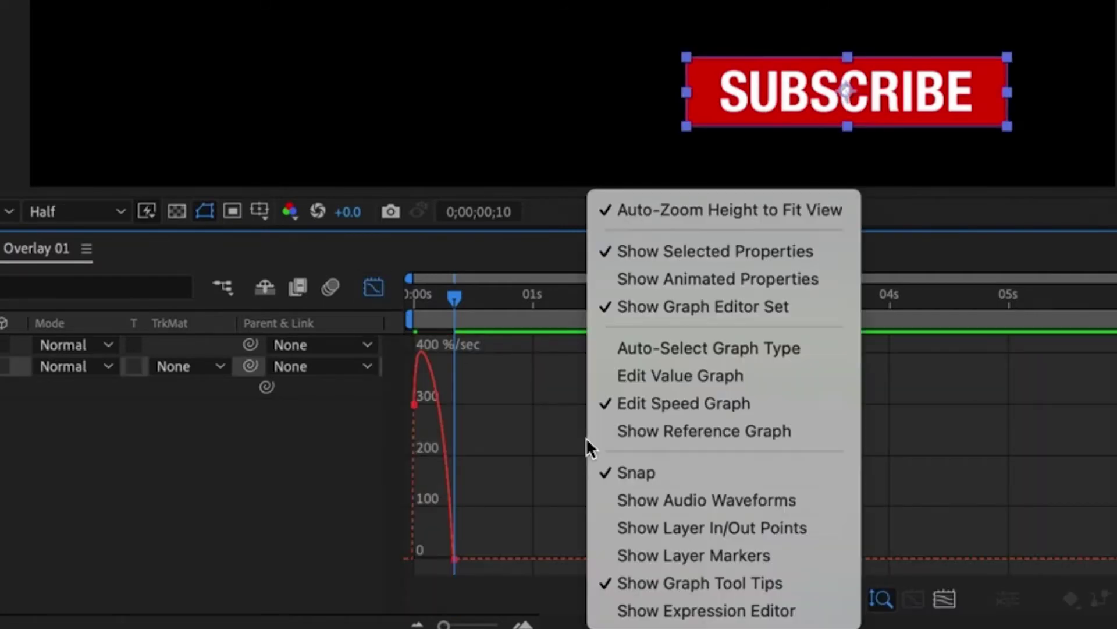
pyautogui.click(662, 403)
pyautogui.moveTo(512, 502); pyautogui.dragTo(423, 579)
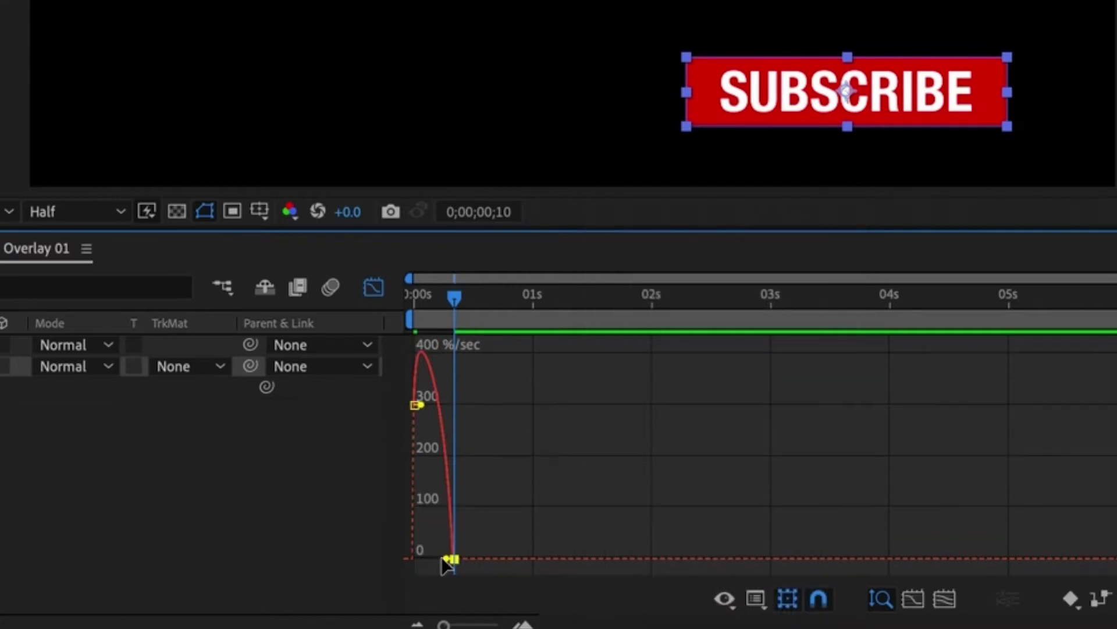
pyautogui.moveTo(442, 558); pyautogui.dragTo(417, 557)
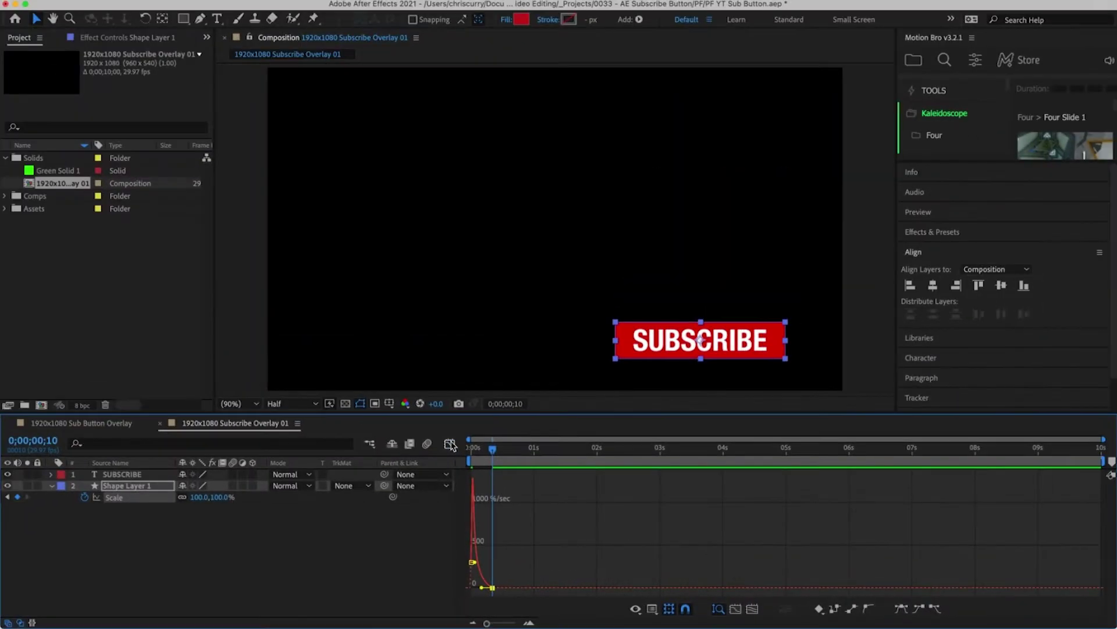
# Step: Limit the work area to the first eleven frames and preview the pop-in looping
pyautogui.click(377, 295)
pyautogui.moveTo(498, 448); pyautogui.dragTo(471, 448)
pyautogui.press('n')
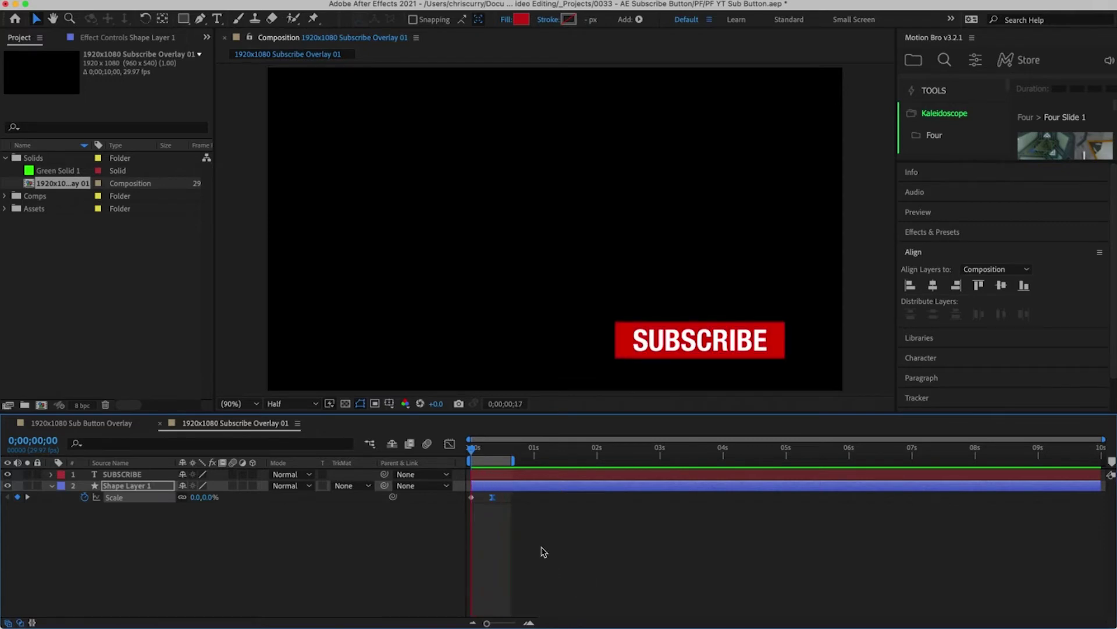
pyautogui.press('space')
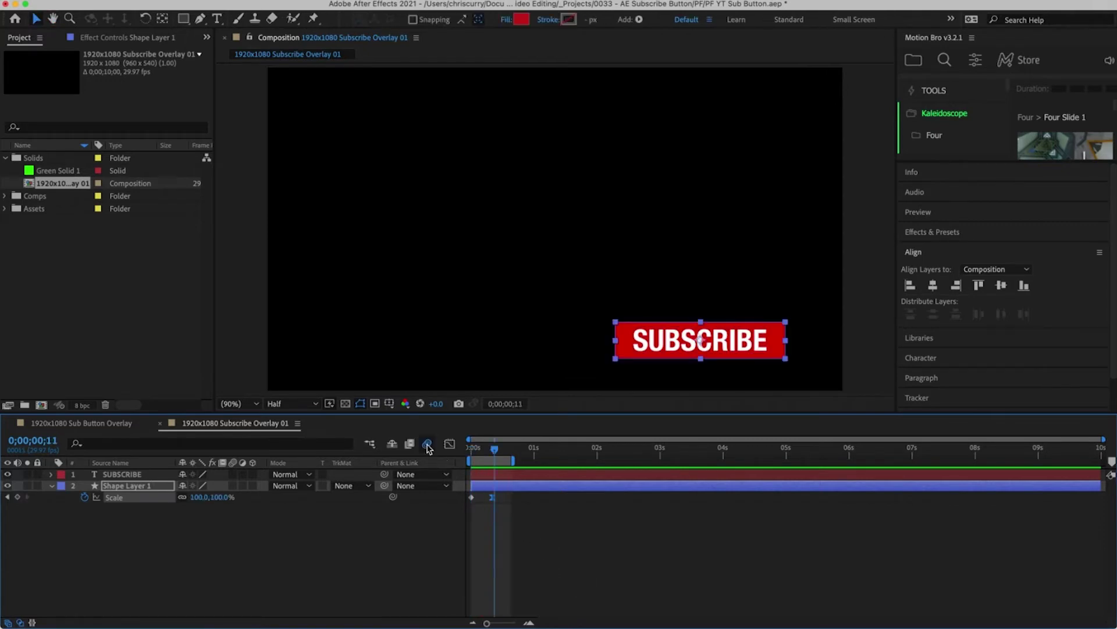
# Step: Enable motion blur on both layers and parent SUBSCRIBE to Shape Layer 1, then preview
pyautogui.moveTo(233, 485); pyautogui.dragTo(233, 474)
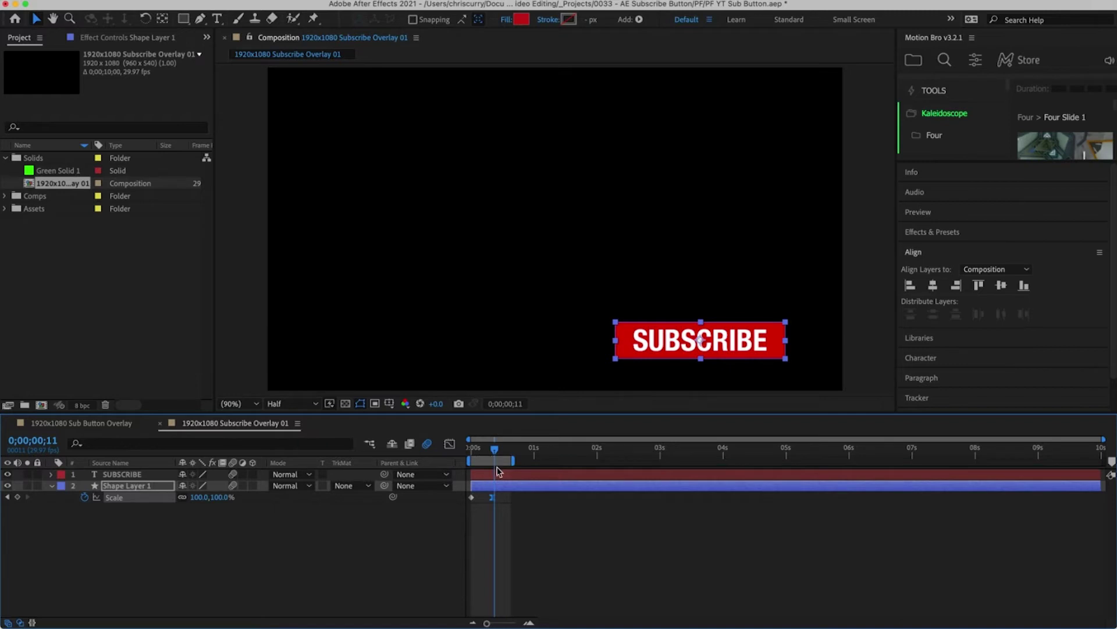
pyautogui.press('space')
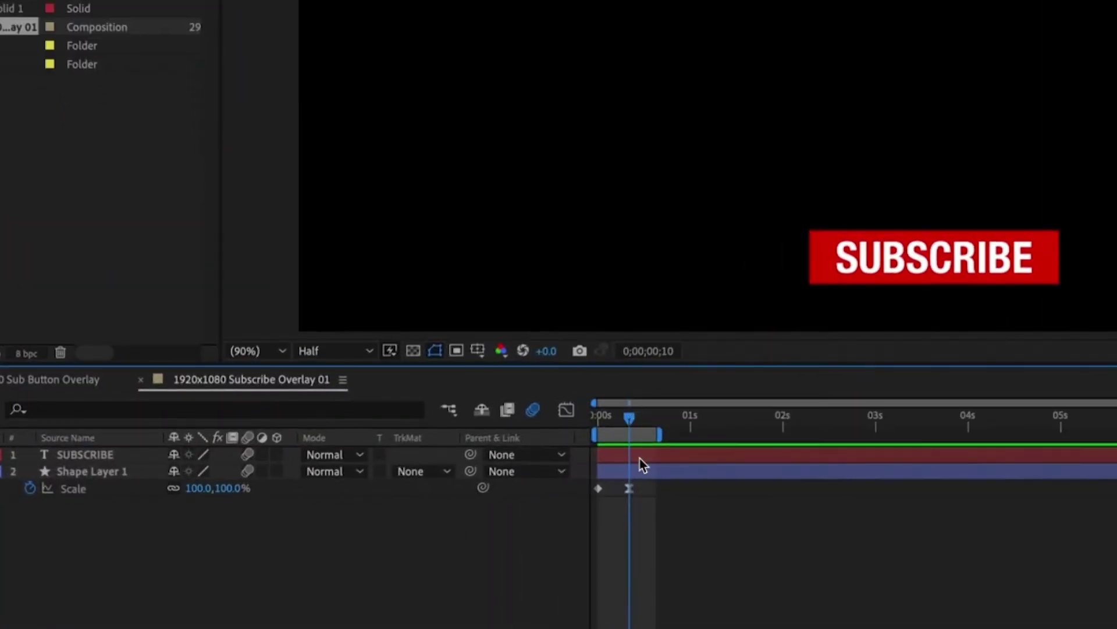
pyautogui.click(640, 458)
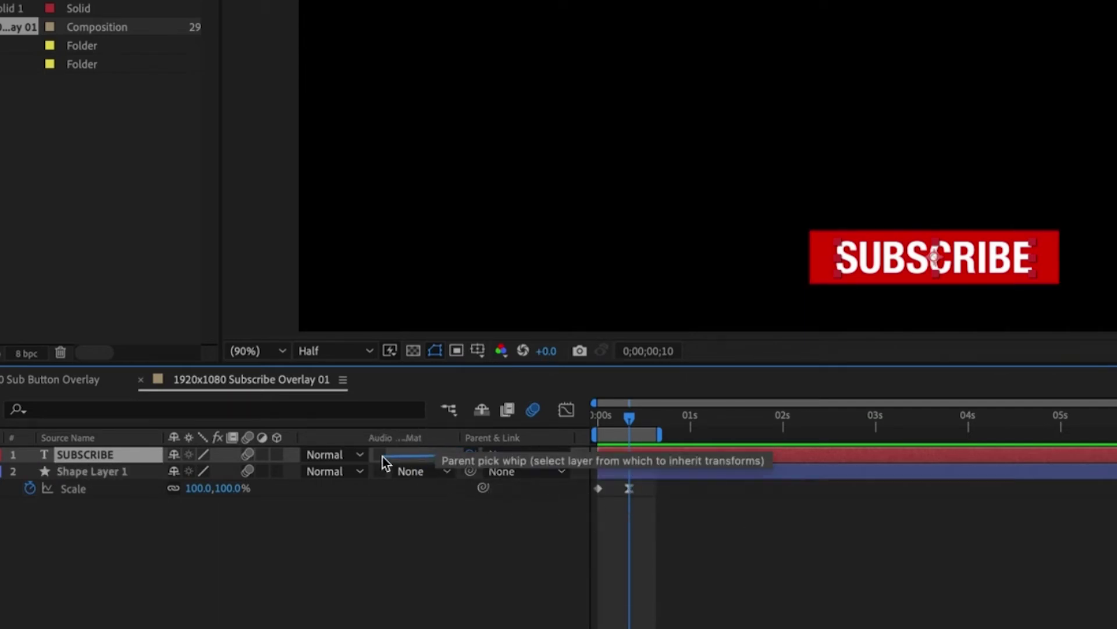
pyautogui.moveTo(383, 456); pyautogui.dragTo(129, 473)
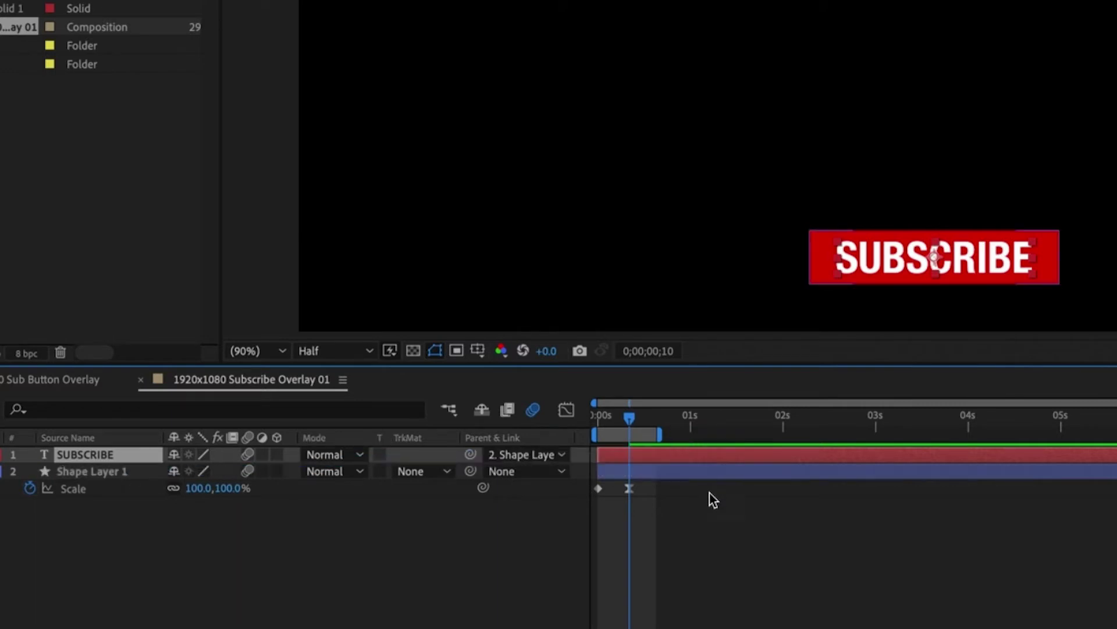
pyautogui.click(710, 493)
pyautogui.press('space')
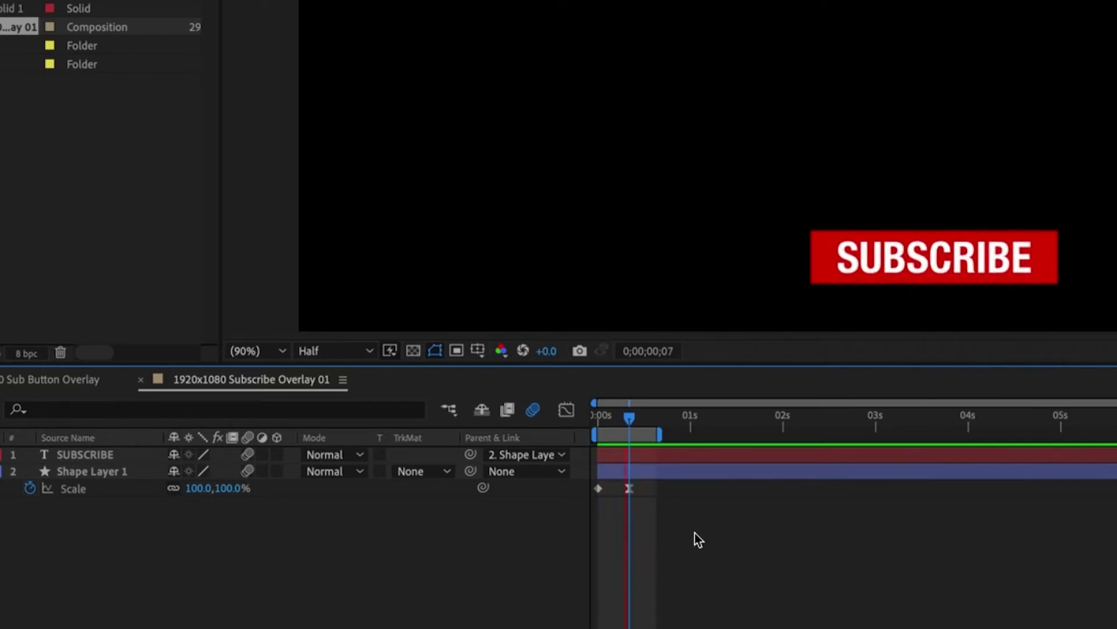
pyautogui.press('space')
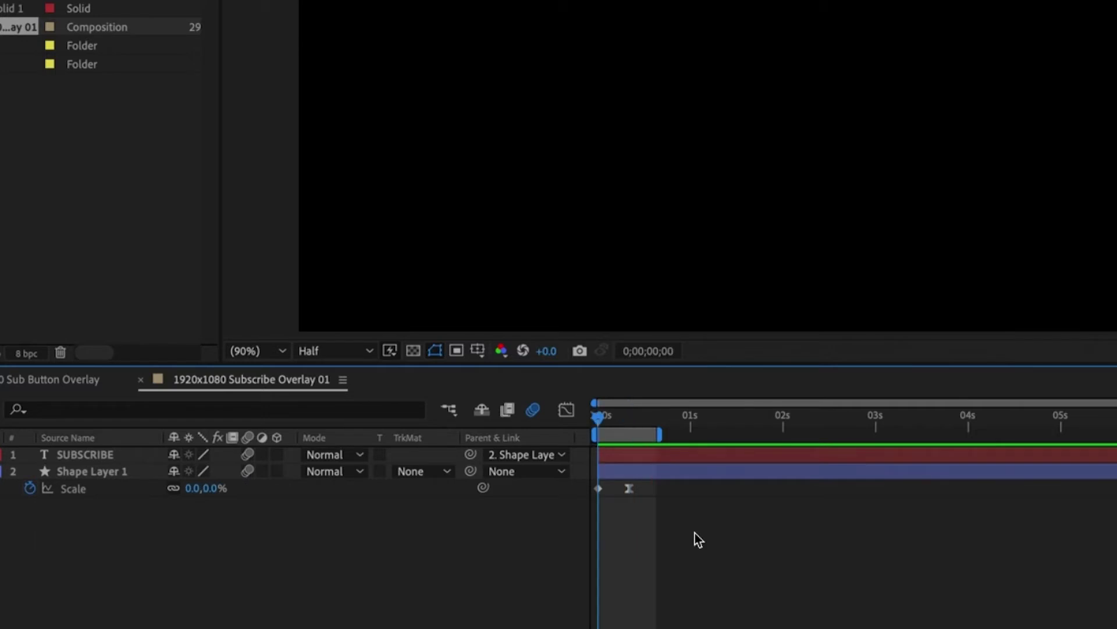
# Step: Duplicate the button at frame 10, remove the copy's Scale animation, and parent it to Shape Layer 1
pyautogui.click(650, 474)
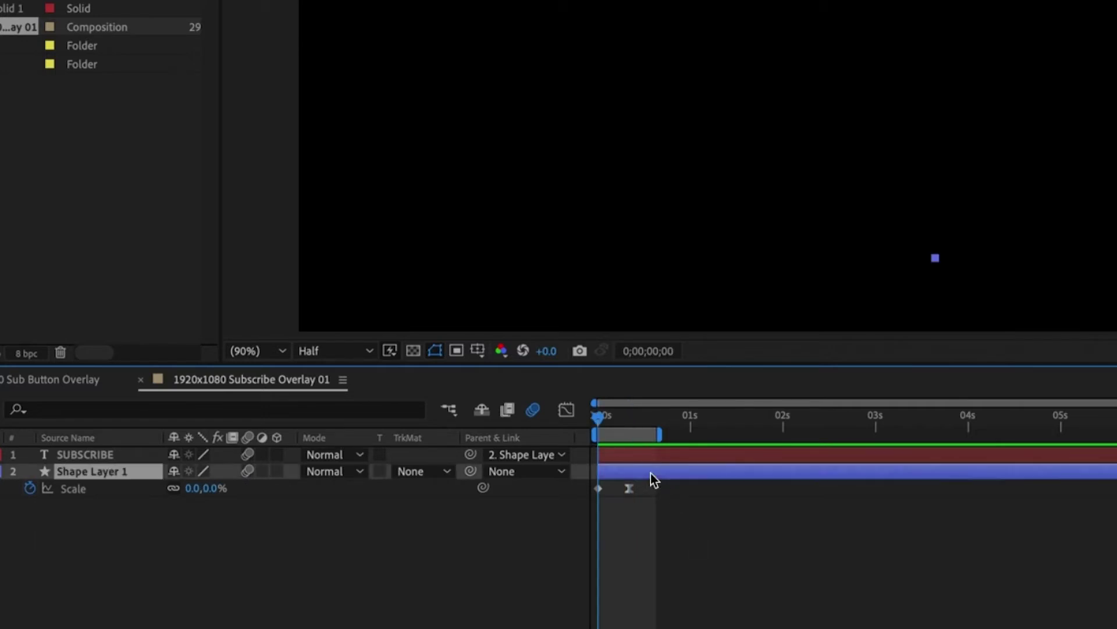
pyautogui.click(630, 424)
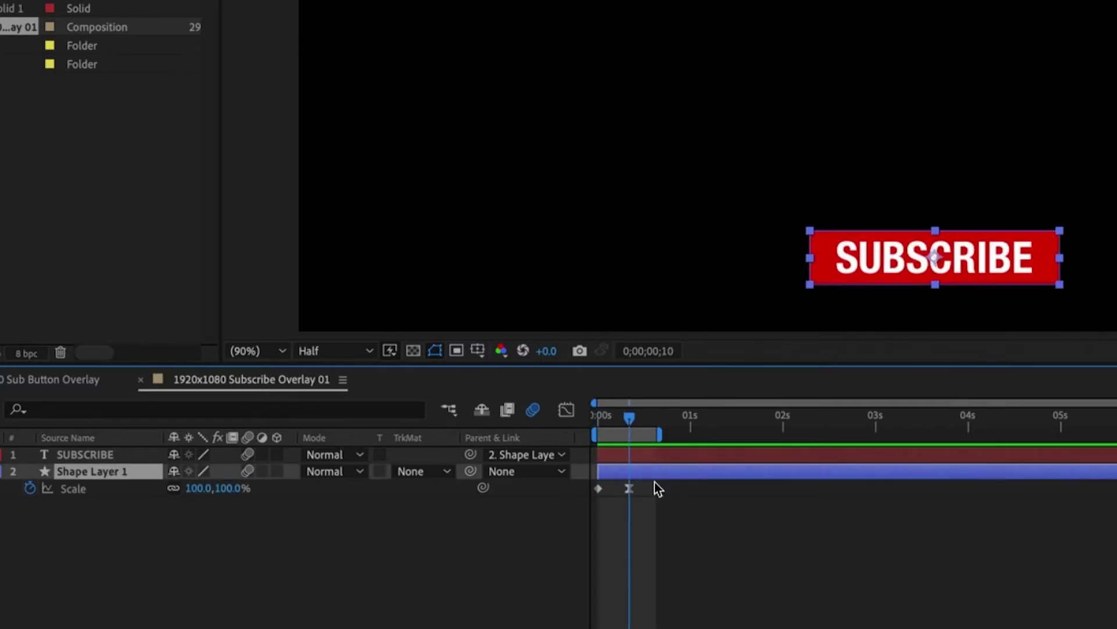
pyautogui.hotkey('ctrl', 'd')
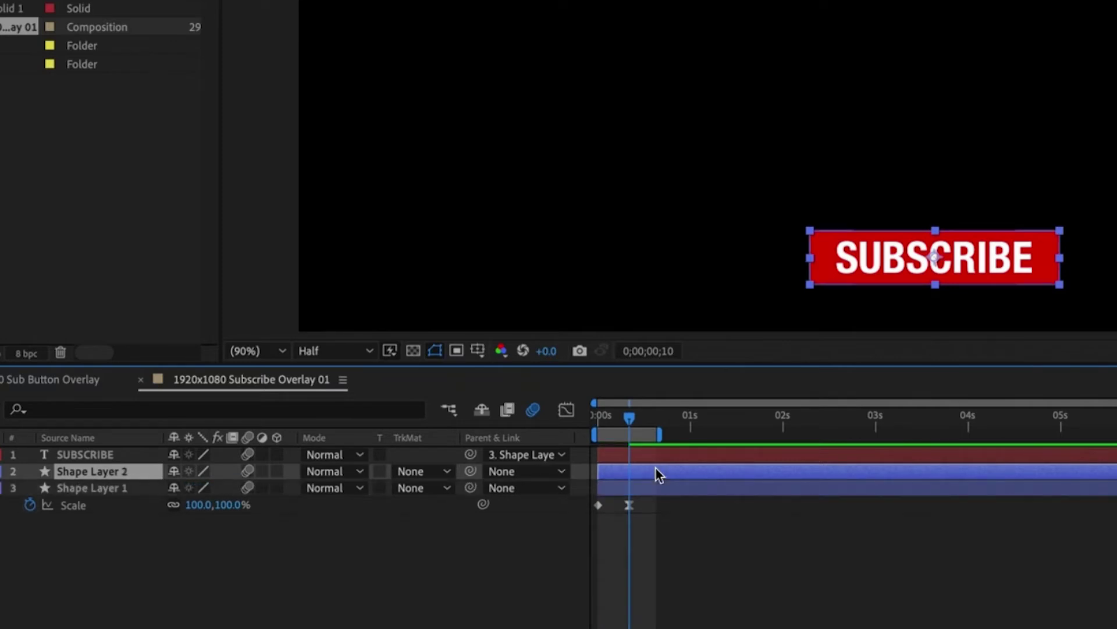
pyautogui.press('s')
pyautogui.click(28, 489)
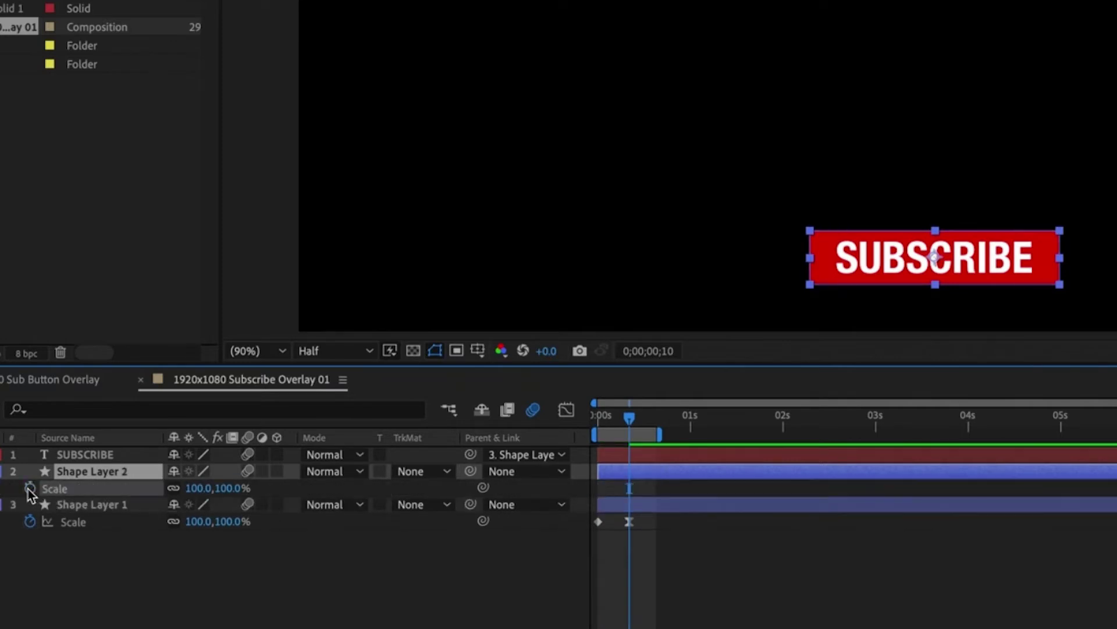
pyautogui.moveTo(470, 471); pyautogui.dragTo(251, 506)
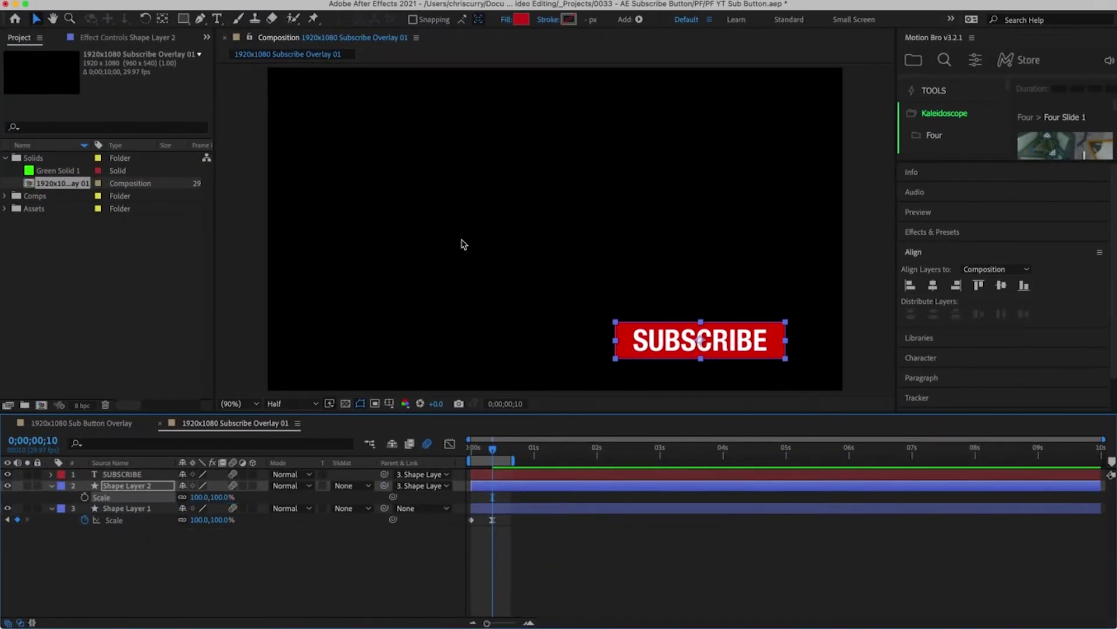
# Step: Set Shape Layer 2 to no fill with a solid-colour stroke
pyautogui.click(511, 21)
pyautogui.click(493, 223)
pyautogui.click(601, 300)
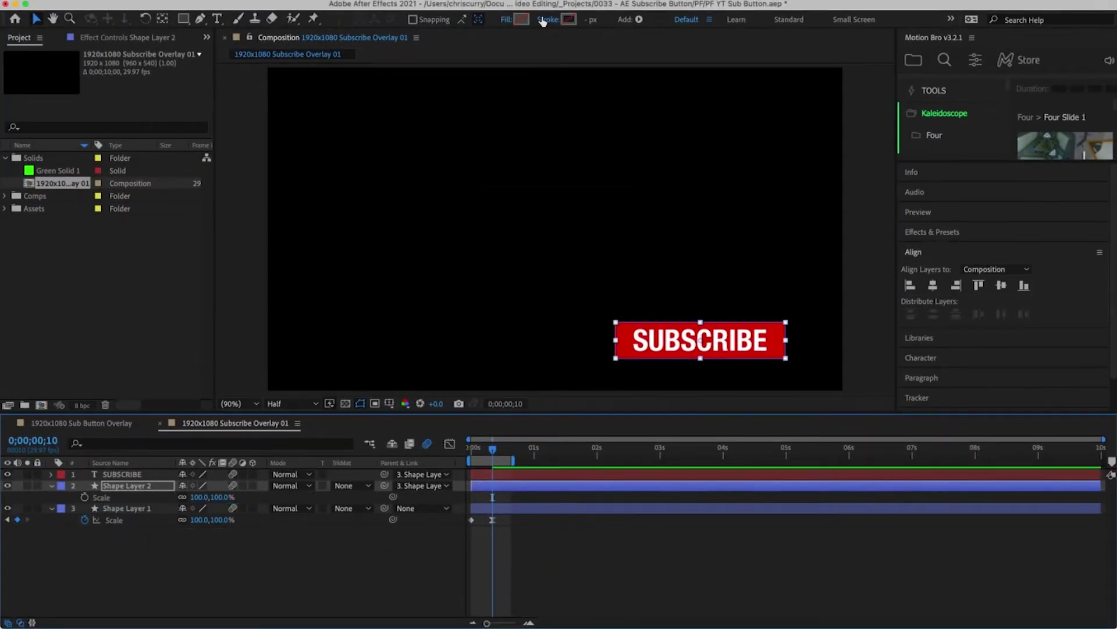
pyautogui.click(548, 19)
pyautogui.click(509, 224)
pyautogui.click(602, 300)
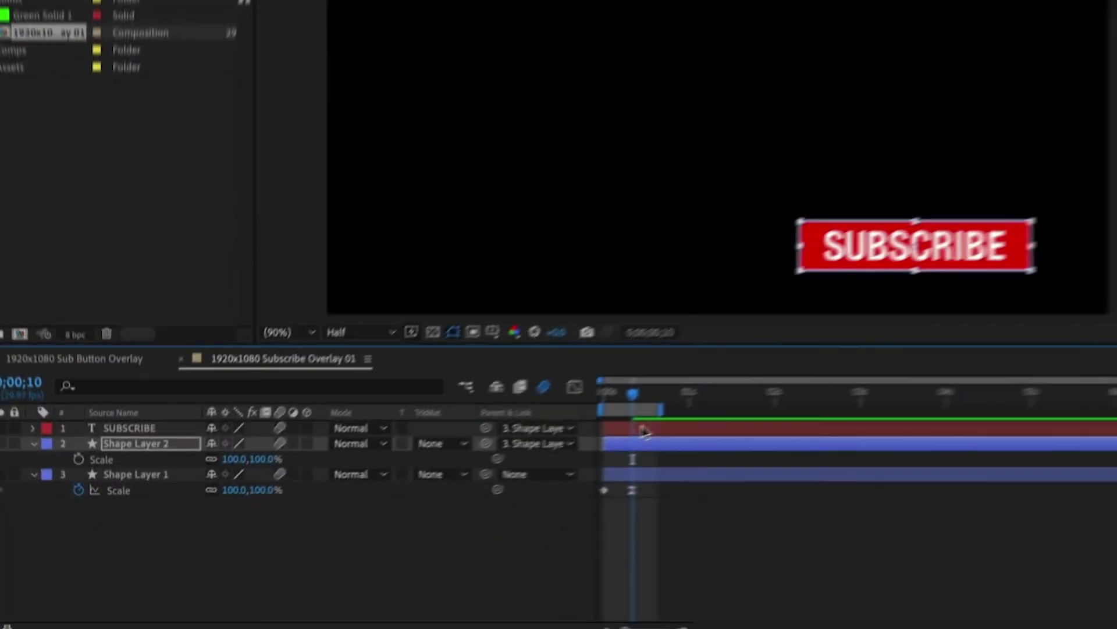
# Step: Add Trim Paths to Shape Layer 2's rectangle and expand its Start and End
pyautogui.click(31, 439)
pyautogui.click(31, 440)
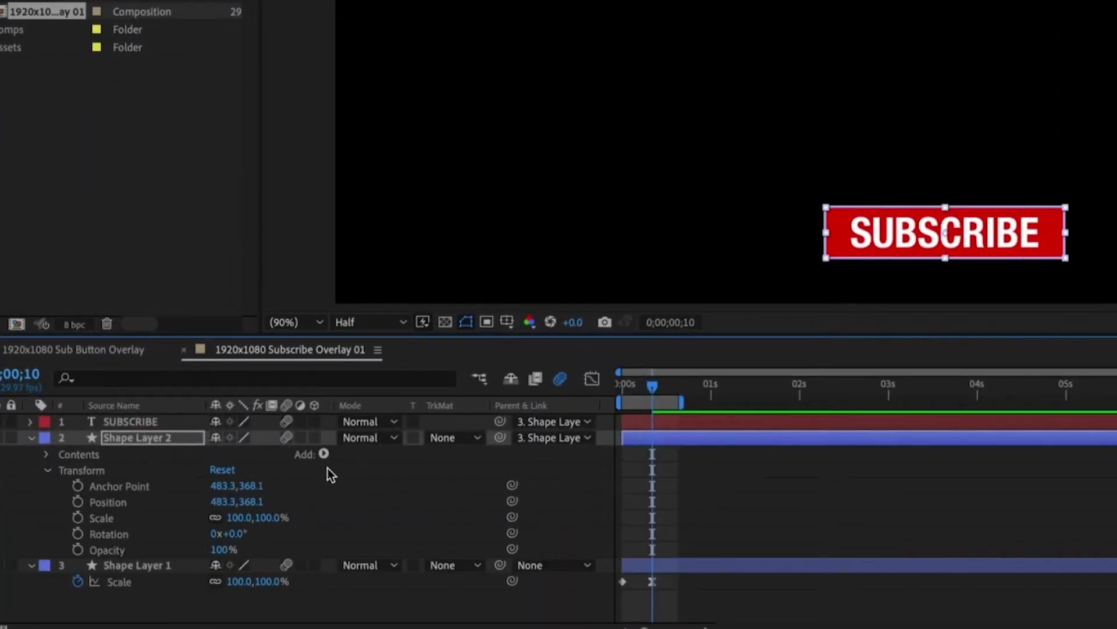
pyautogui.click(324, 453)
pyautogui.click(373, 542)
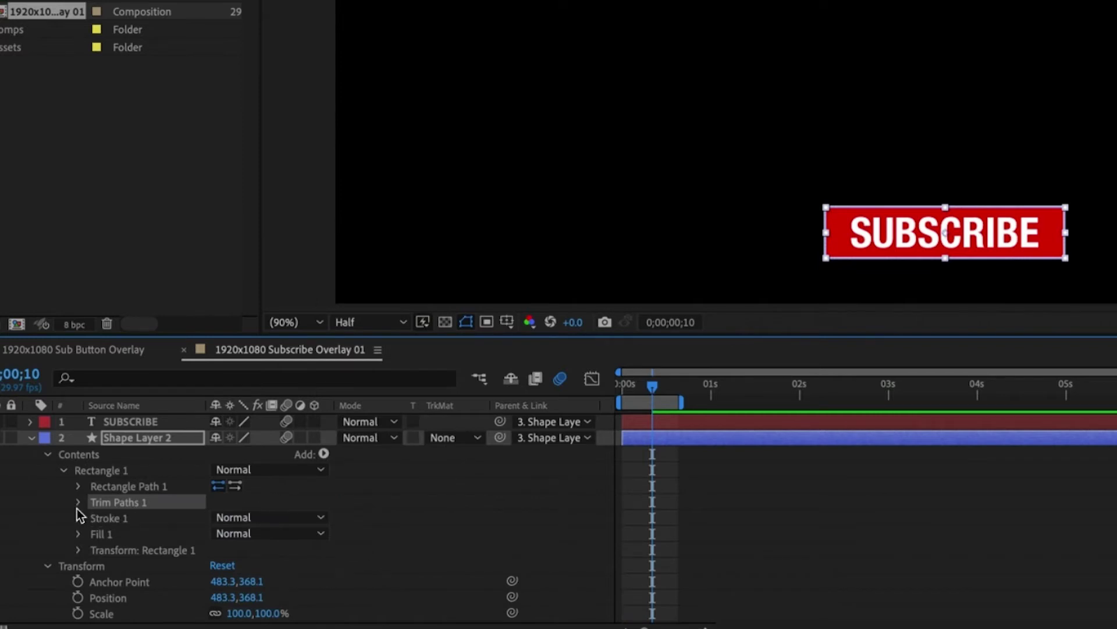
pyautogui.click(78, 502)
# Step: Keyframe Trim Paths Start and End from 0% to 100% over ten frames
pyautogui.moveTo(226, 535); pyautogui.dragTo(142, 529)
pyautogui.click(110, 518)
pyautogui.click(109, 533)
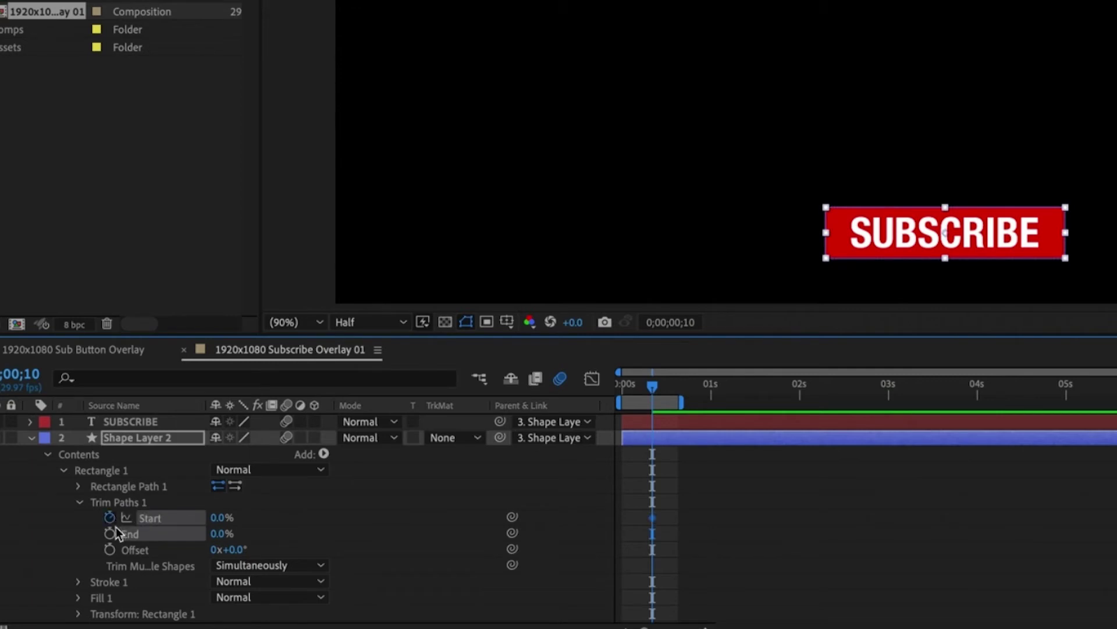
pyautogui.click(711, 517)
pyautogui.hotkey('shift', 'pagedown')
pyautogui.moveTo(222, 517); pyautogui.dragTo(384, 534)
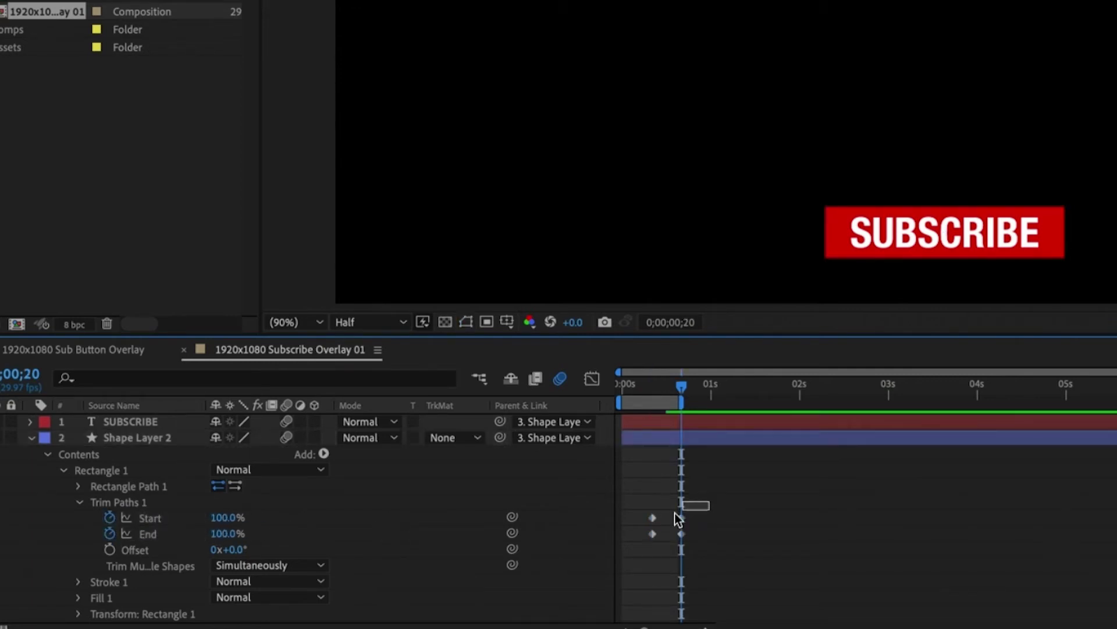
# Step: Delay the Start keyframes a few frames, turn off Shape Layer 2's motion blur, and extend the preview range
pyautogui.moveTo(675, 513)
pyautogui.mouseDown()
pyautogui.moveTo(643, 521)
pyautogui.moveTo(687, 520)
pyautogui.mouseUp()
pyautogui.moveTo(681, 387); pyautogui.dragTo(672, 385)
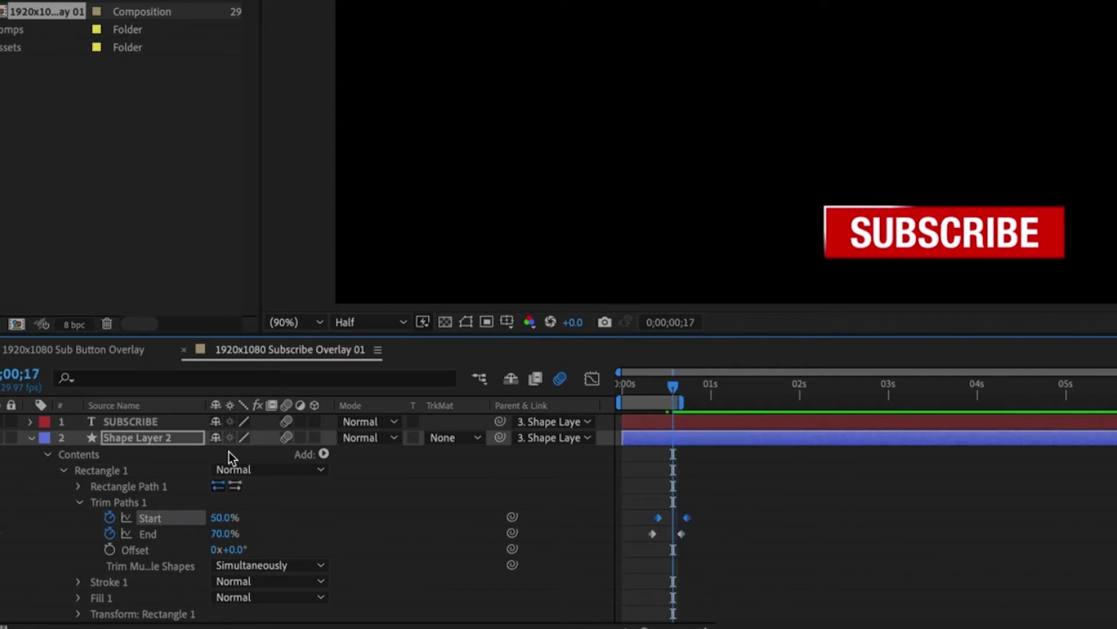
pyautogui.click(286, 437)
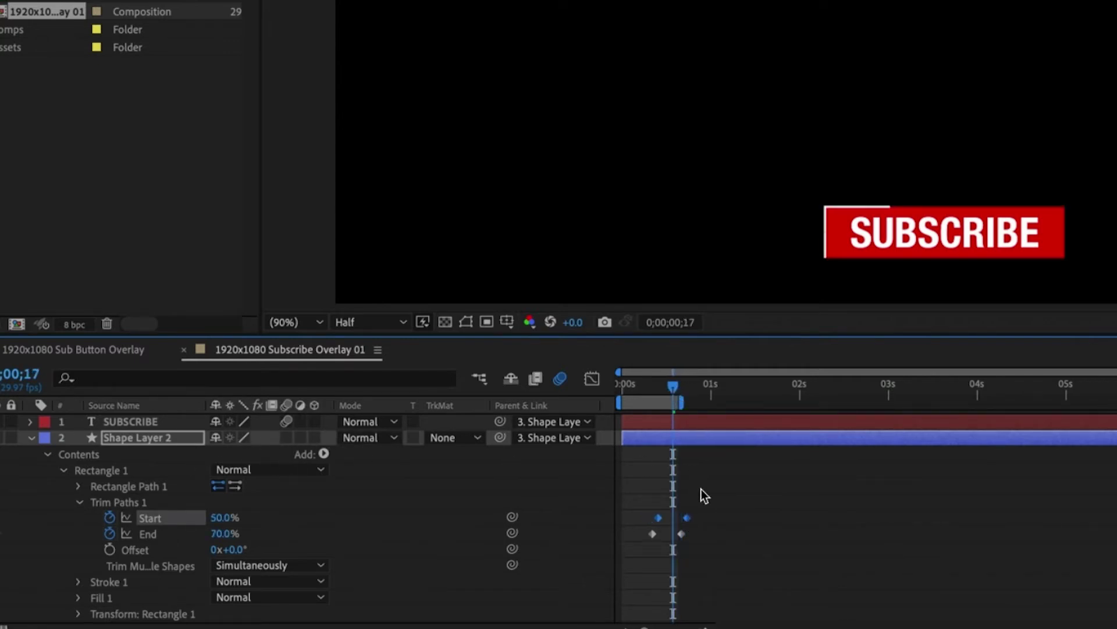
pyautogui.moveTo(681, 401); pyautogui.dragTo(738, 402)
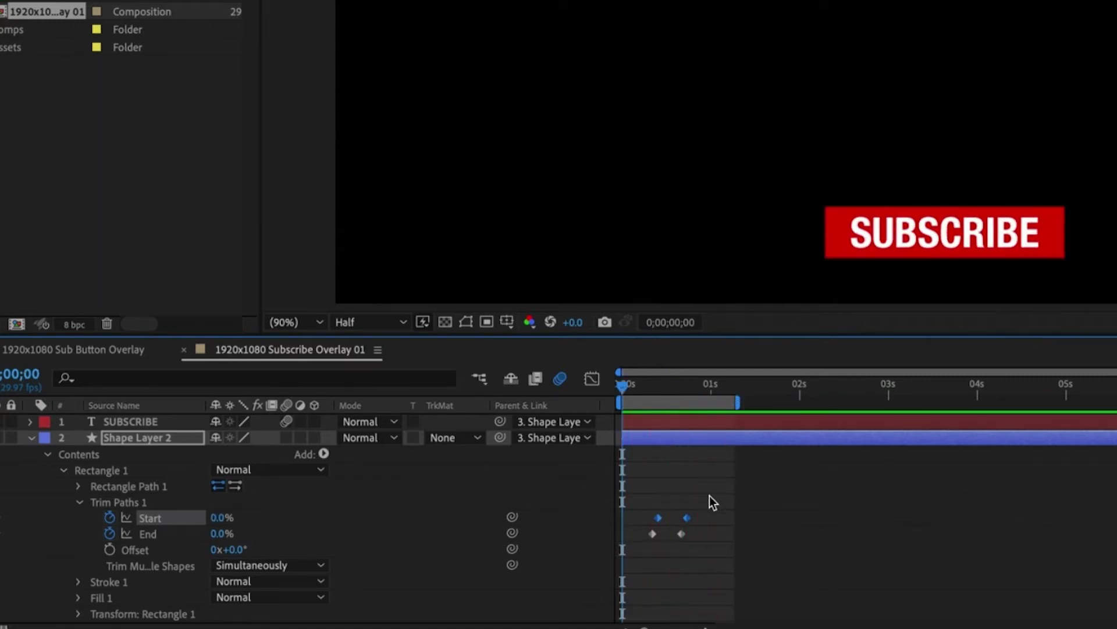
# Step: Easy Ease the Trim Paths keyframes, push the ending ones later, and preview the outline sweep
pyautogui.moveTo(713, 502); pyautogui.dragTo(678, 536)
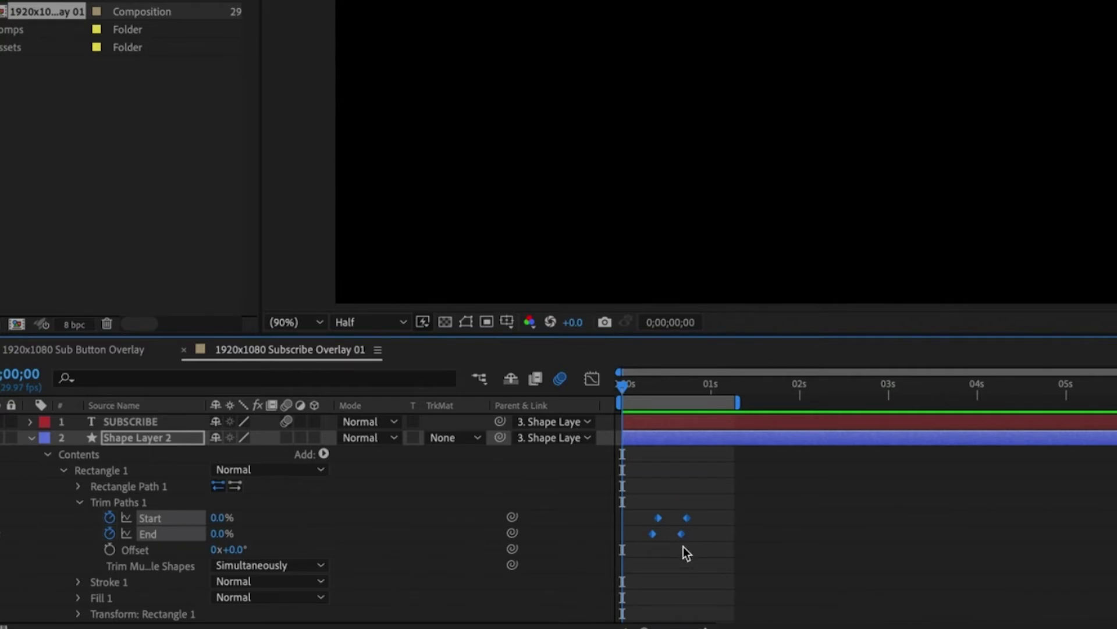
pyautogui.rightClick(683, 535)
pyautogui.moveTo(756, 617)
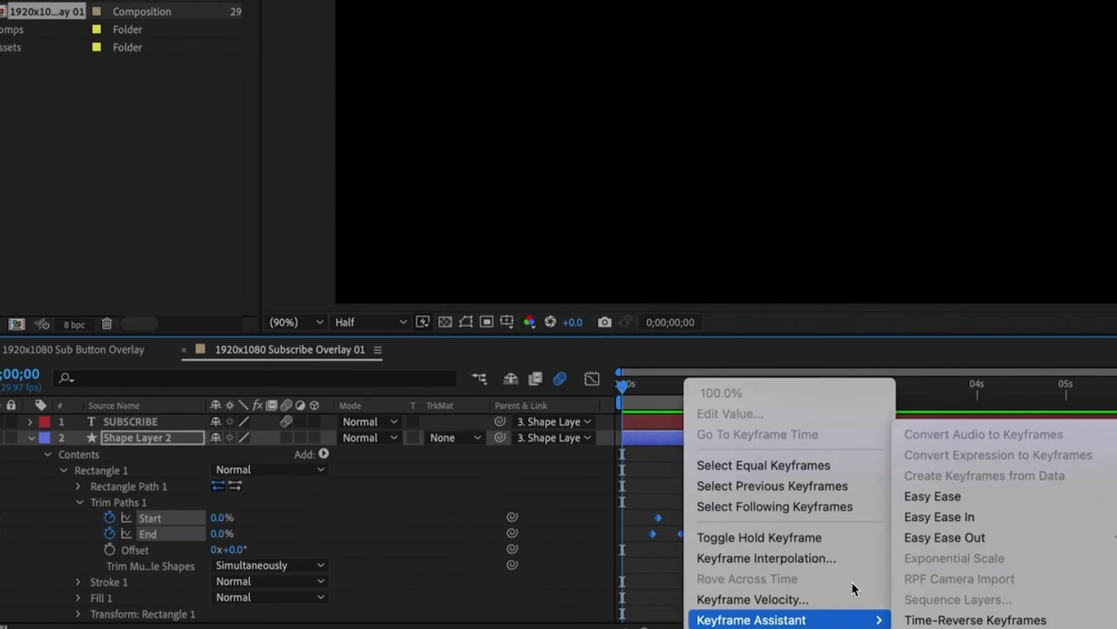
pyautogui.click(949, 497)
pyautogui.moveTo(720, 510); pyautogui.dragTo(722, 533)
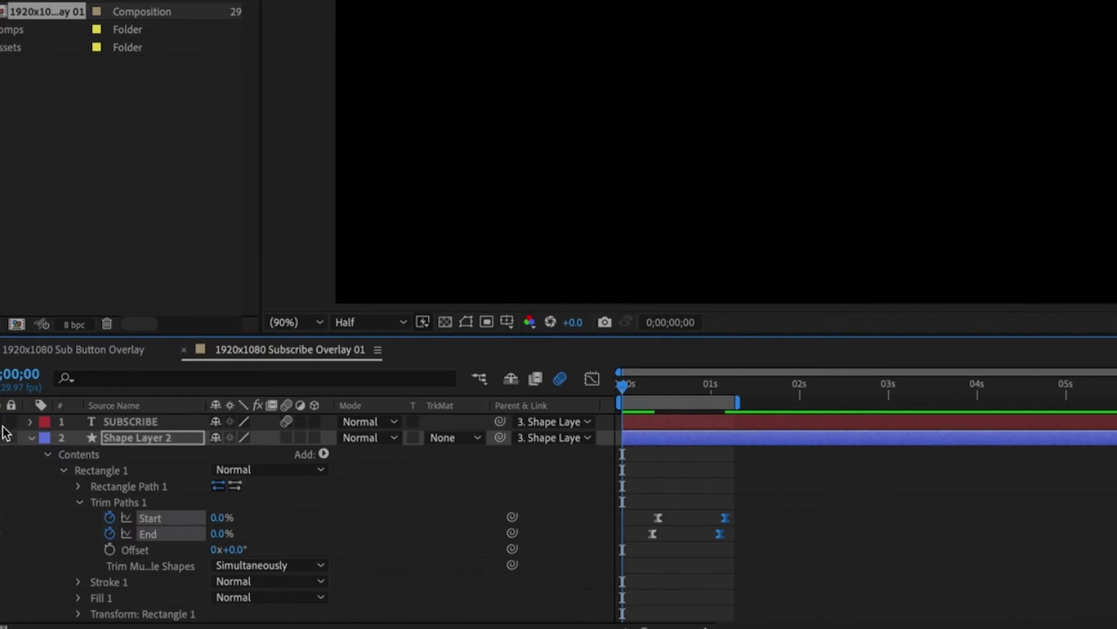
pyautogui.moveTo(739, 405); pyautogui.dragTo(771, 403)
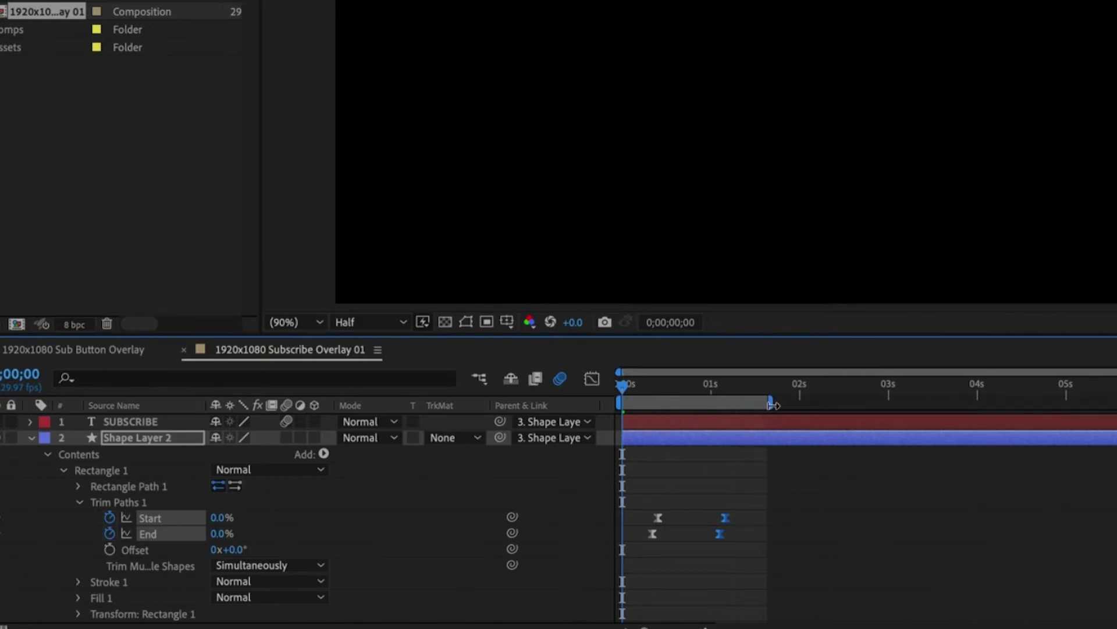
pyautogui.press('space')
pyautogui.press('space')
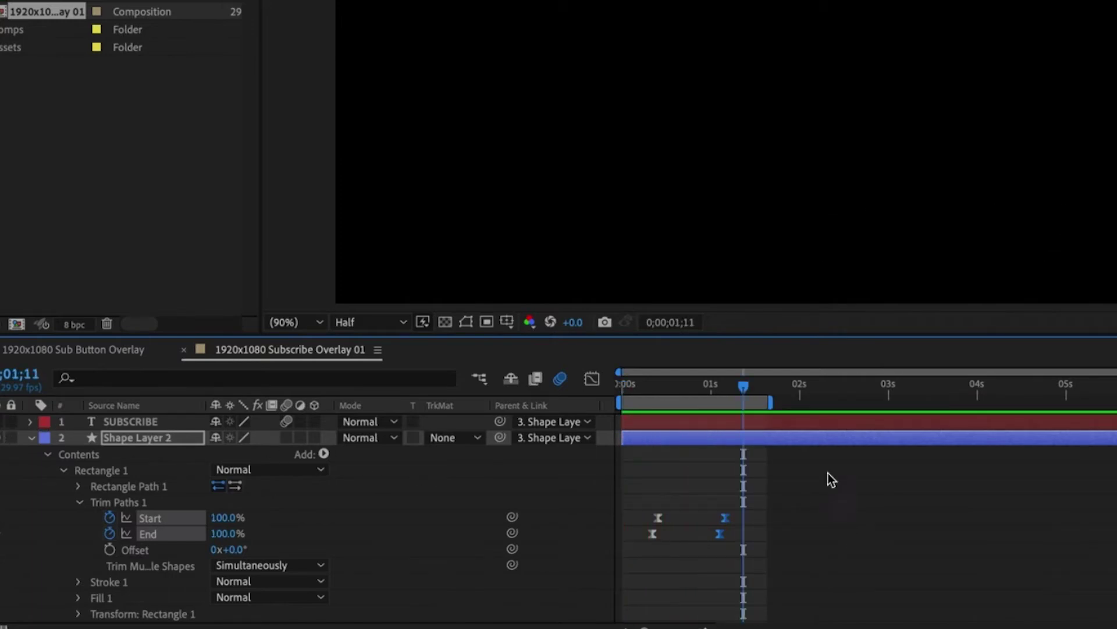
# Step: Duplicate the outline as Shape Layer 3 and start it slightly later, then preview
pyautogui.click(812, 436)
pyautogui.hotkey('ctrl', 'd')
pyautogui.moveTo(804, 439); pyautogui.dragTo(818, 439)
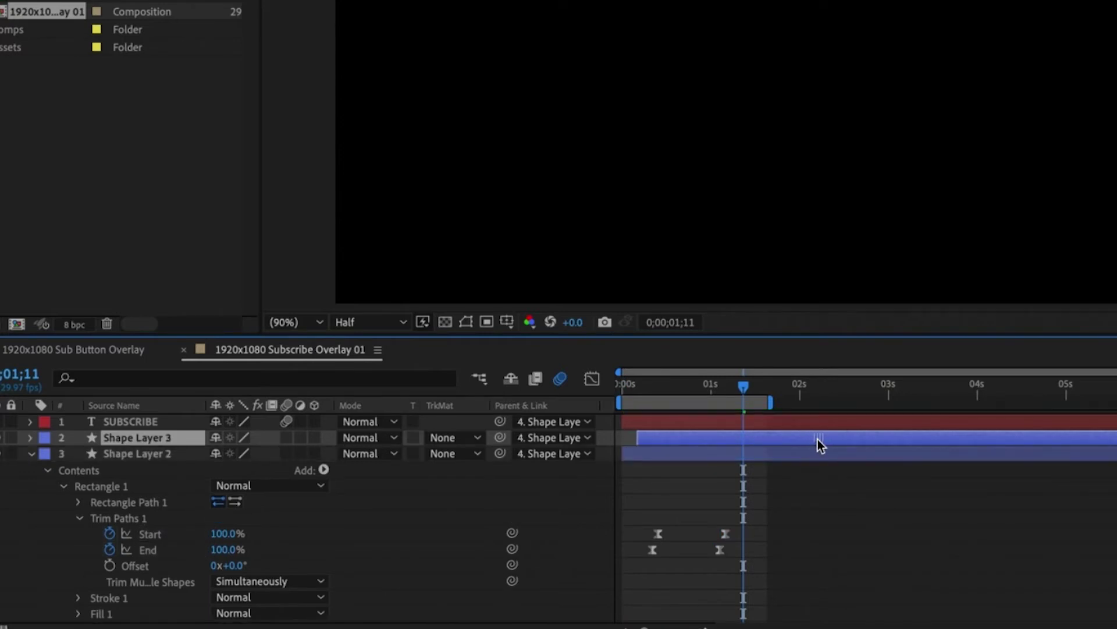
pyautogui.press('space')
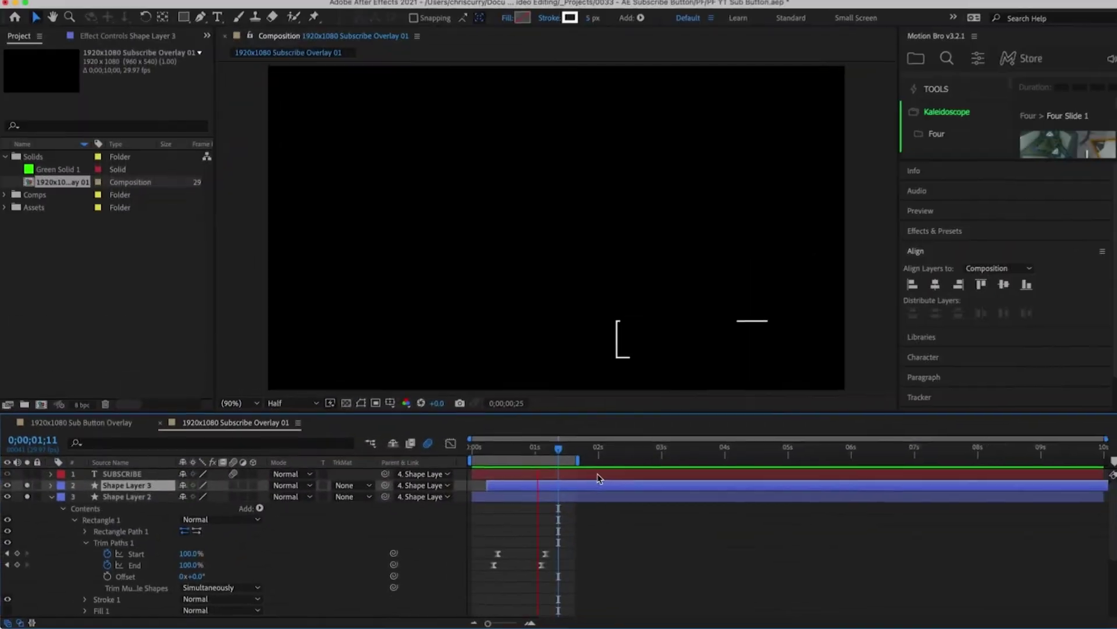
pyautogui.moveTo(579, 463); pyautogui.dragTo(601, 463)
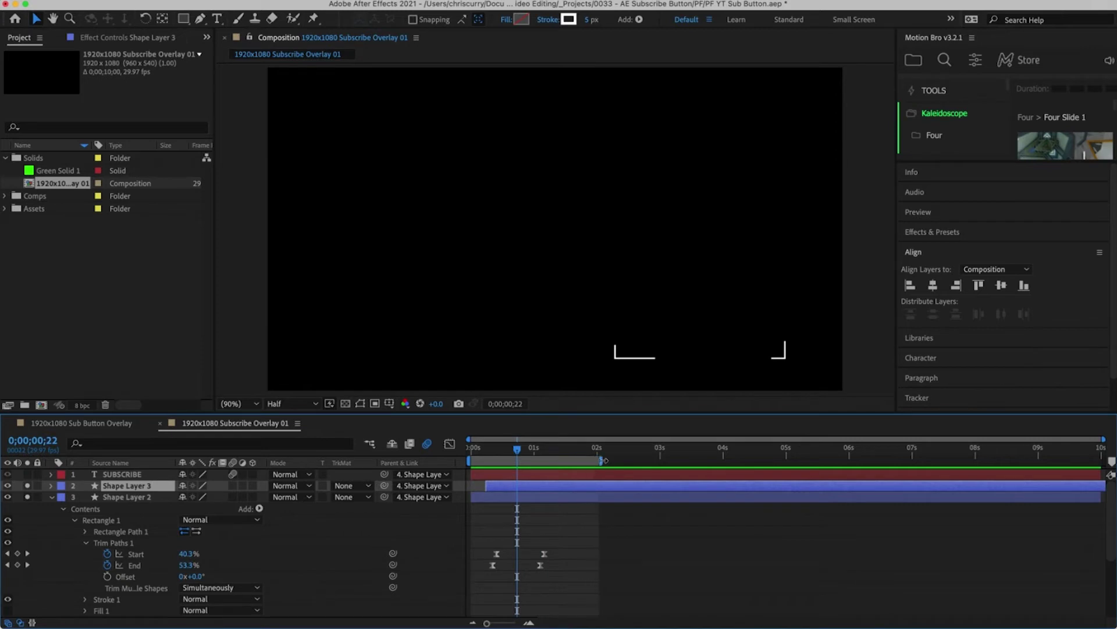
pyautogui.press('space')
# Step: Unsolo the outline layers, preview with all layers, and collapse every layer's properties
pyautogui.moveTo(32, 485); pyautogui.dragTo(29, 497)
pyautogui.press('space')
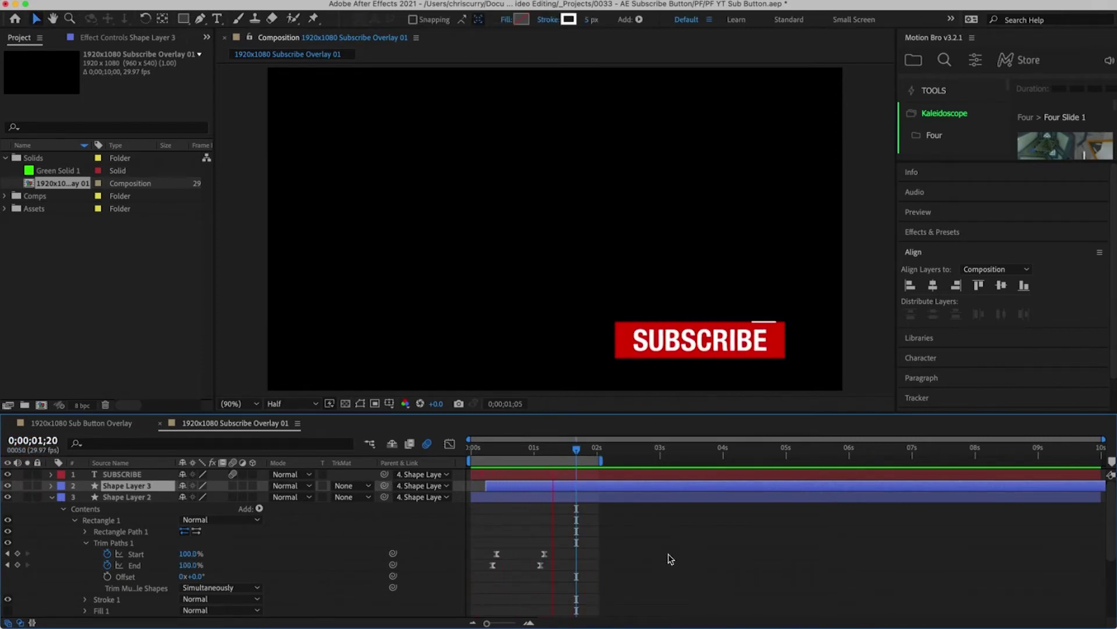
pyautogui.press('space')
pyautogui.hotkey('ctrl', 'a')
pyautogui.press('u')
pyautogui.press('u')
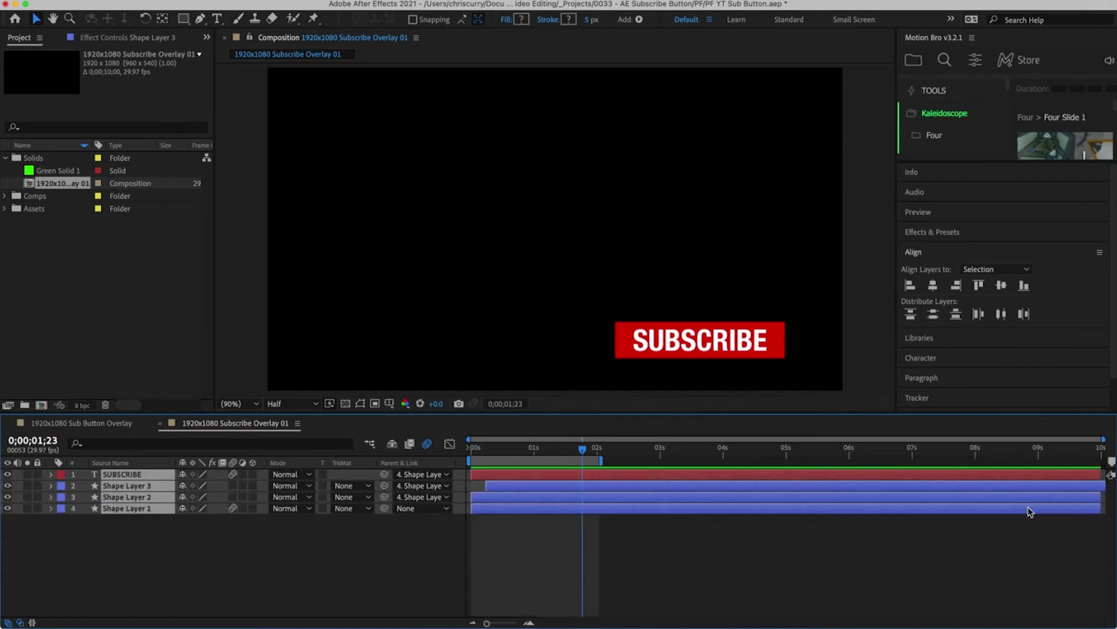
pyautogui.click(689, 551)
# Step: Place the profile photo from the Assets folder and crop it to a circle with an ellipse mask
pyautogui.click(5, 209)
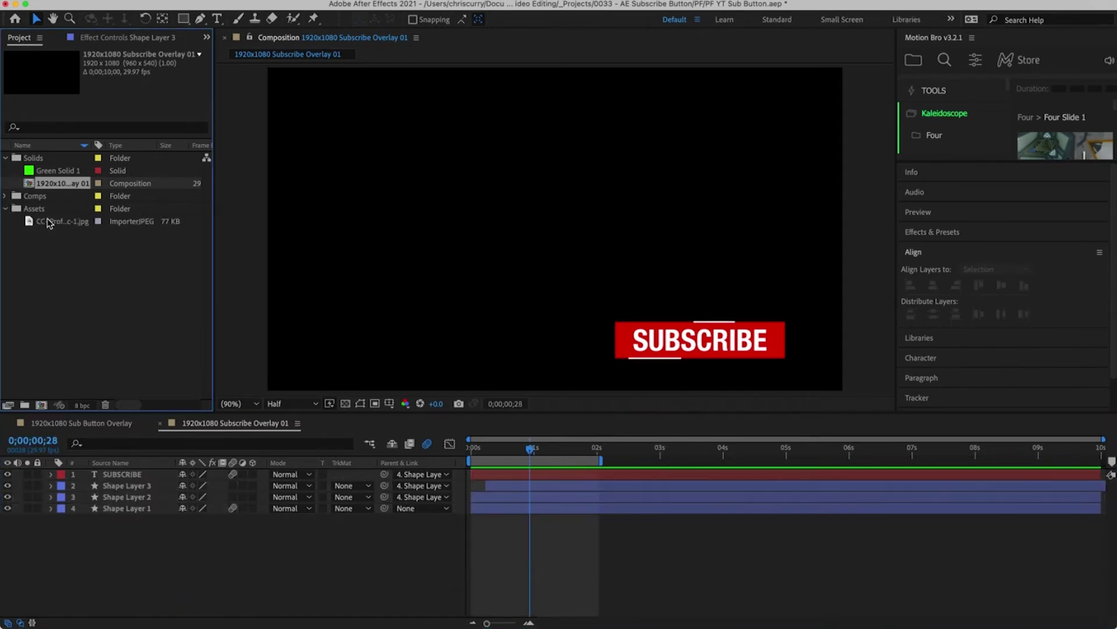
pyautogui.moveTo(44, 221); pyautogui.dragTo(557, 229)
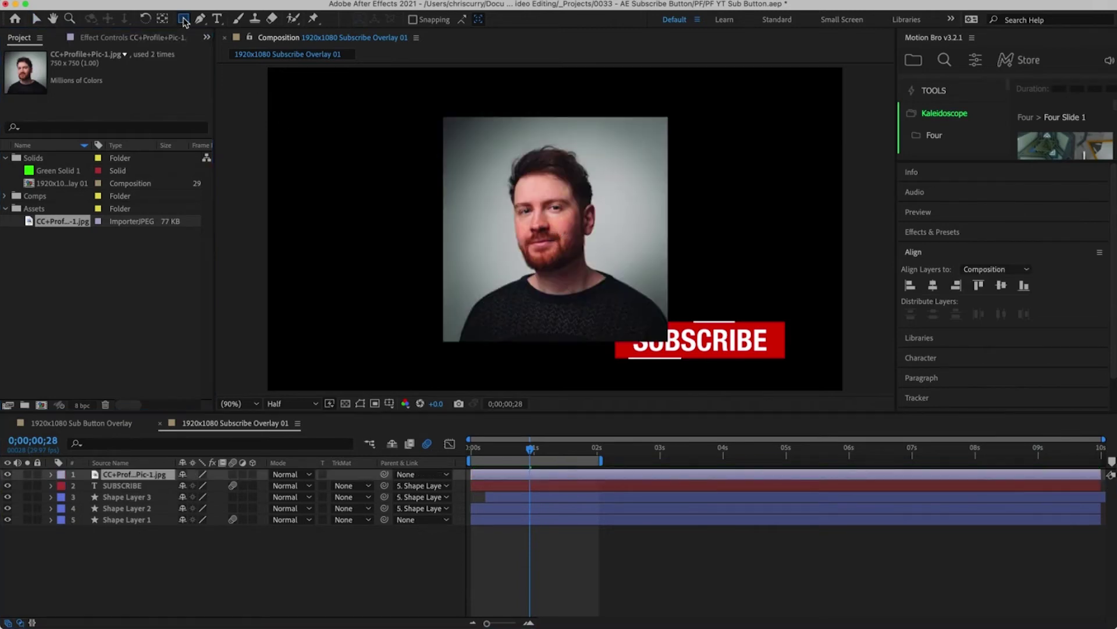
pyautogui.moveTo(183, 18); pyautogui.dragTo(230, 56)
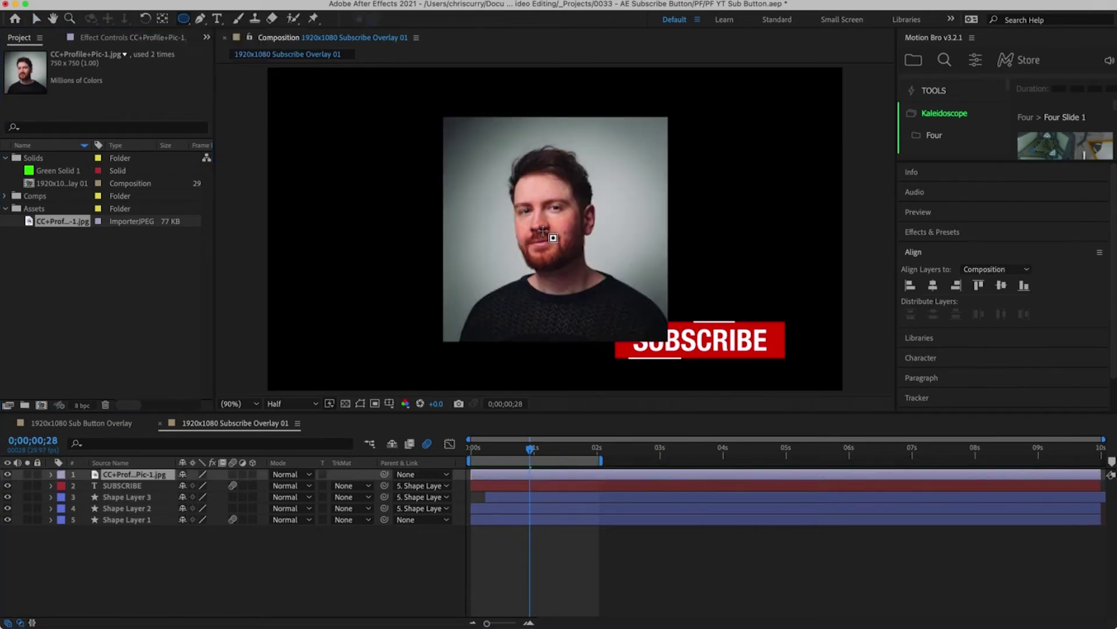
pyautogui.click(540, 474)
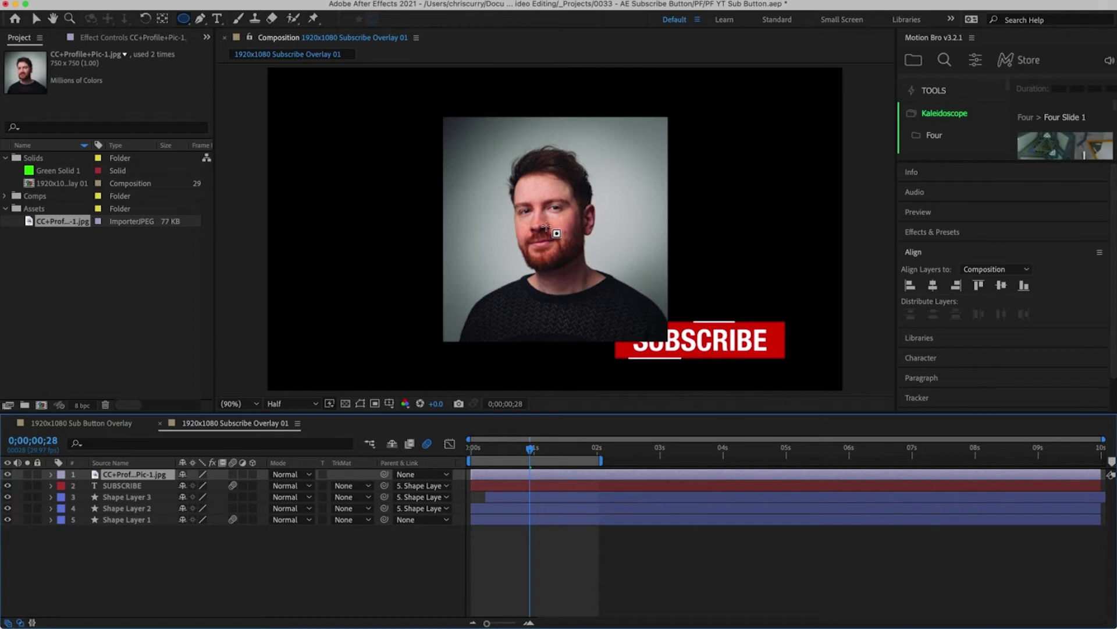
pyautogui.press("'")
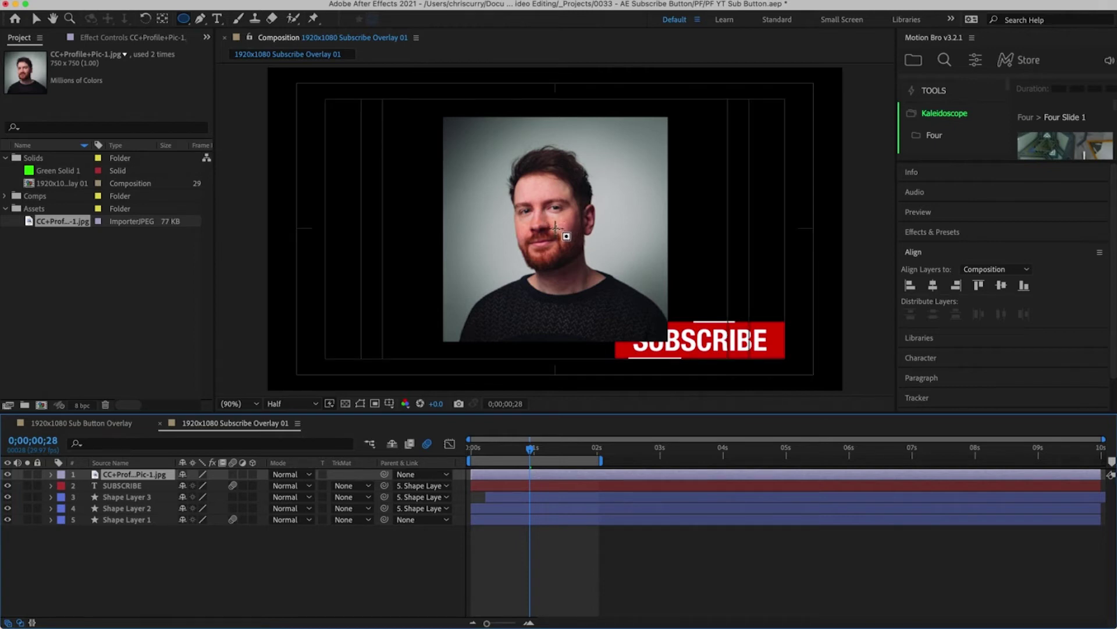
pyautogui.moveTo(556, 229); pyautogui.dragTo(653, 157)
# Step: Scale the photo to 18% and move it onto the left end of the SUBSCRIBE button
pyautogui.press('v')
pyautogui.click(550, 475)
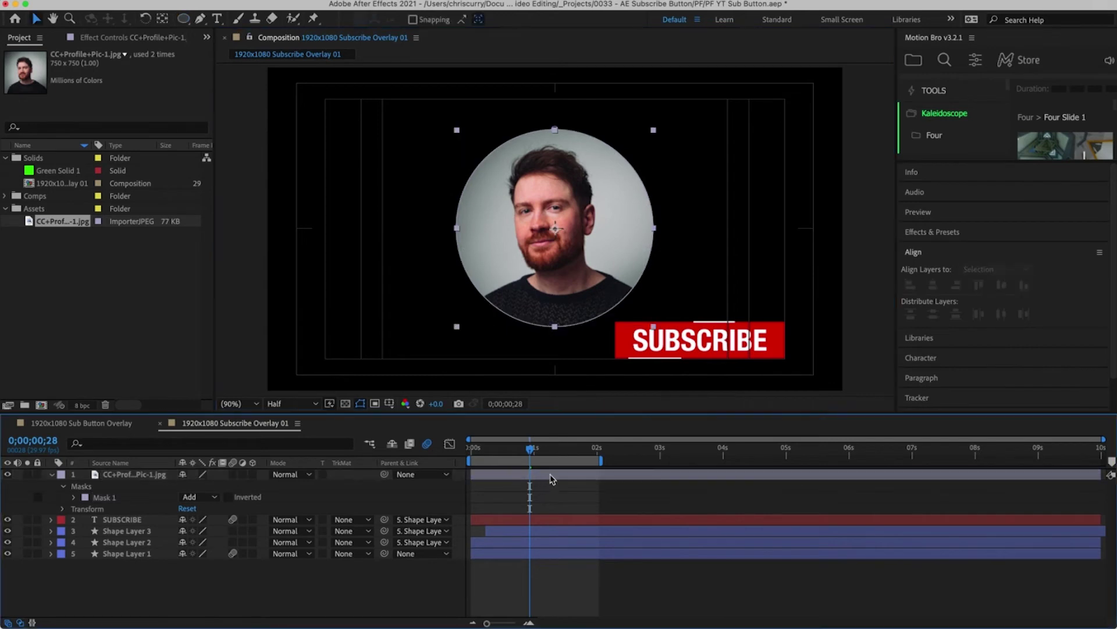
pyautogui.press('s')
pyautogui.click(221, 486)
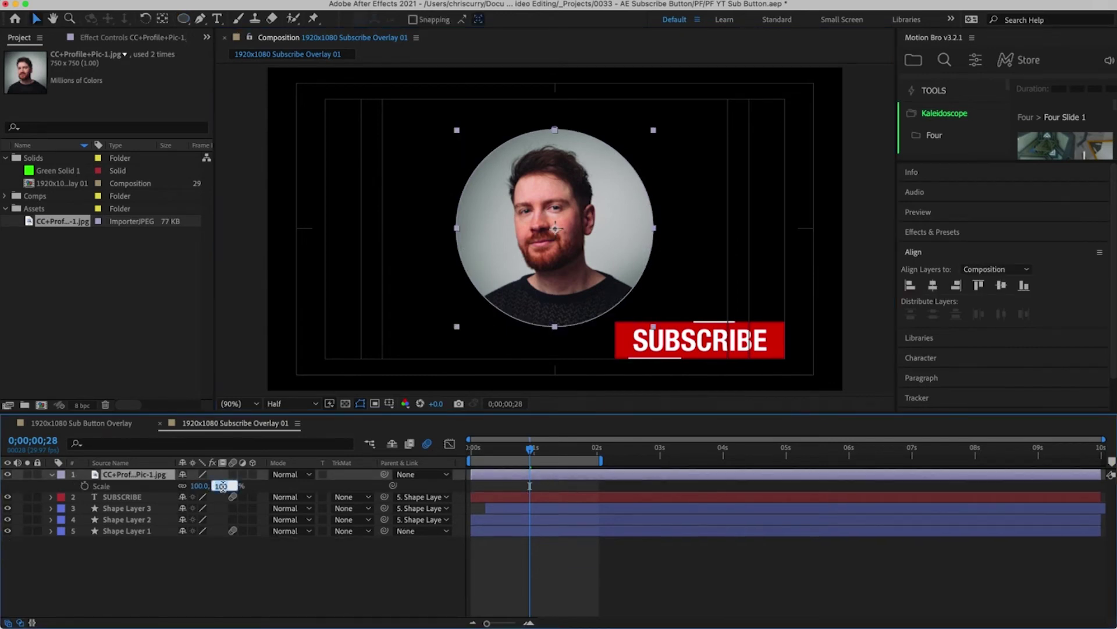
pyautogui.press('Return')
pyautogui.moveTo(564, 224); pyautogui.dragTo(647, 340)
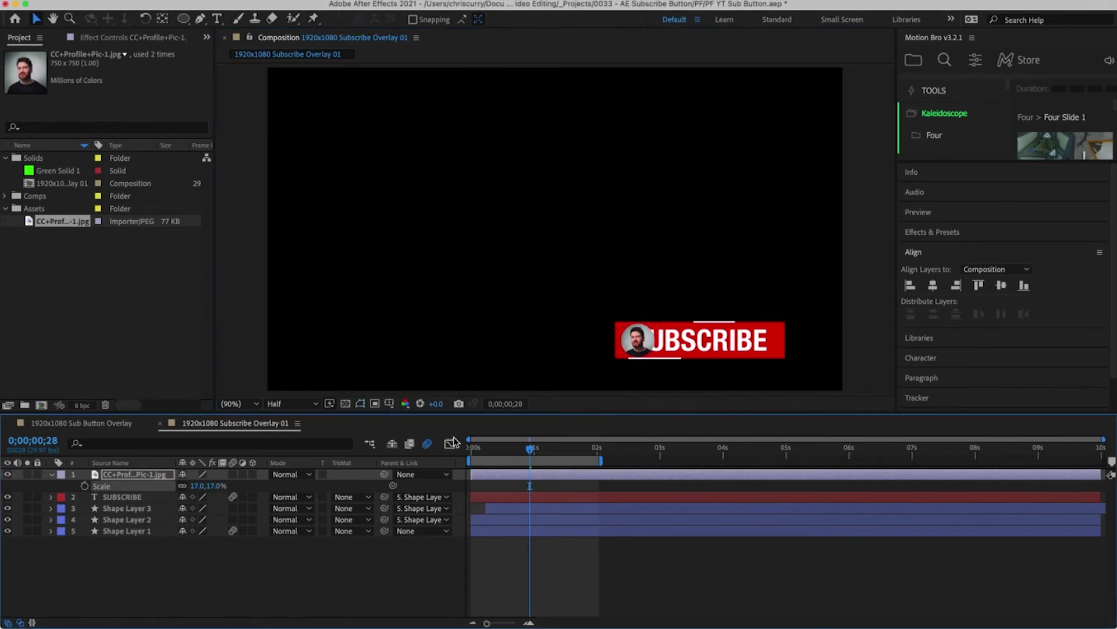
# Step: At 0;00;01;15, parent the profile photo layer to Shape Layer 1
pyautogui.moveTo(530, 448); pyautogui.dragTo(566, 454)
pyautogui.click(559, 475)
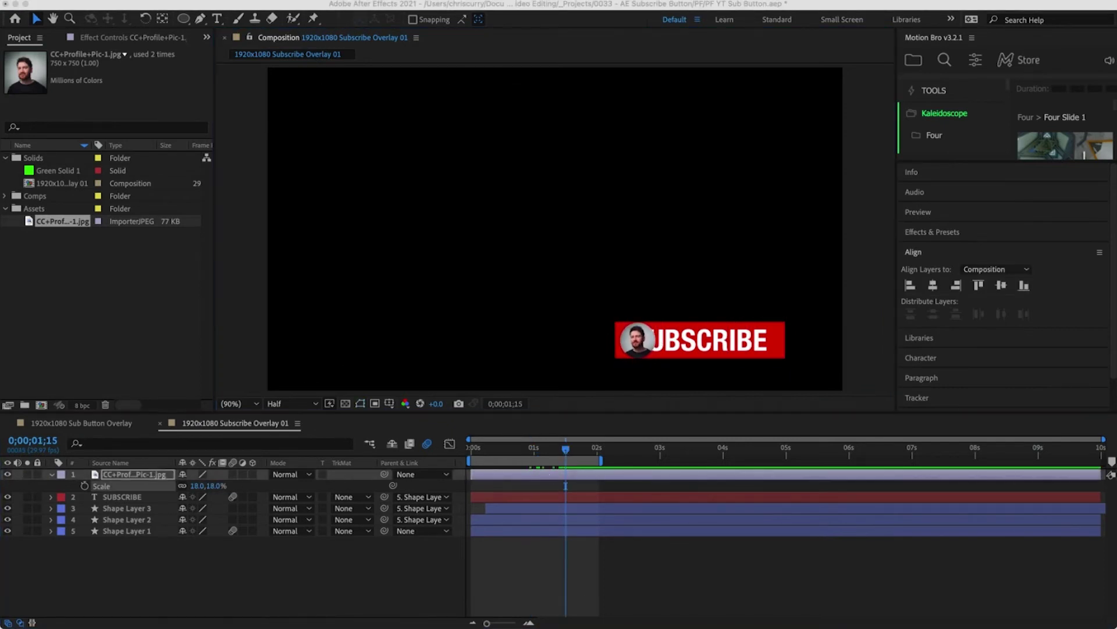
pyautogui.moveTo(387, 476); pyautogui.dragTo(134, 531)
# Step: Keyframe the photo's Position sliding left from 276.5 to 130.5 beside the button, with Easy Ease
pyautogui.press('p')
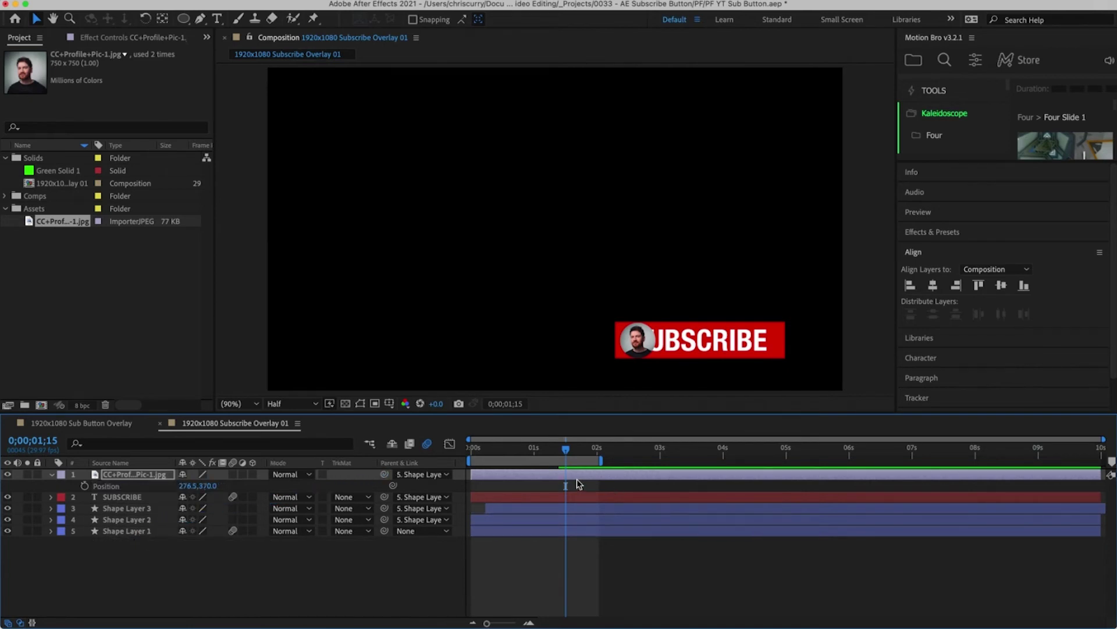
pyautogui.click(85, 485)
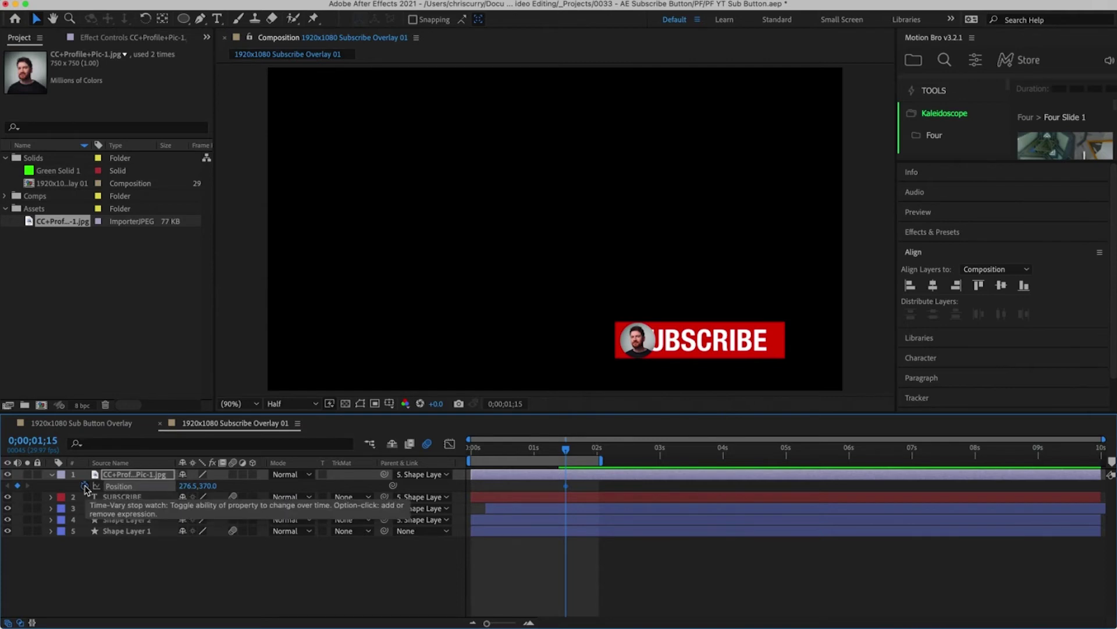
pyautogui.hotkey('shift', 'pagedown')
pyautogui.click(17, 485)
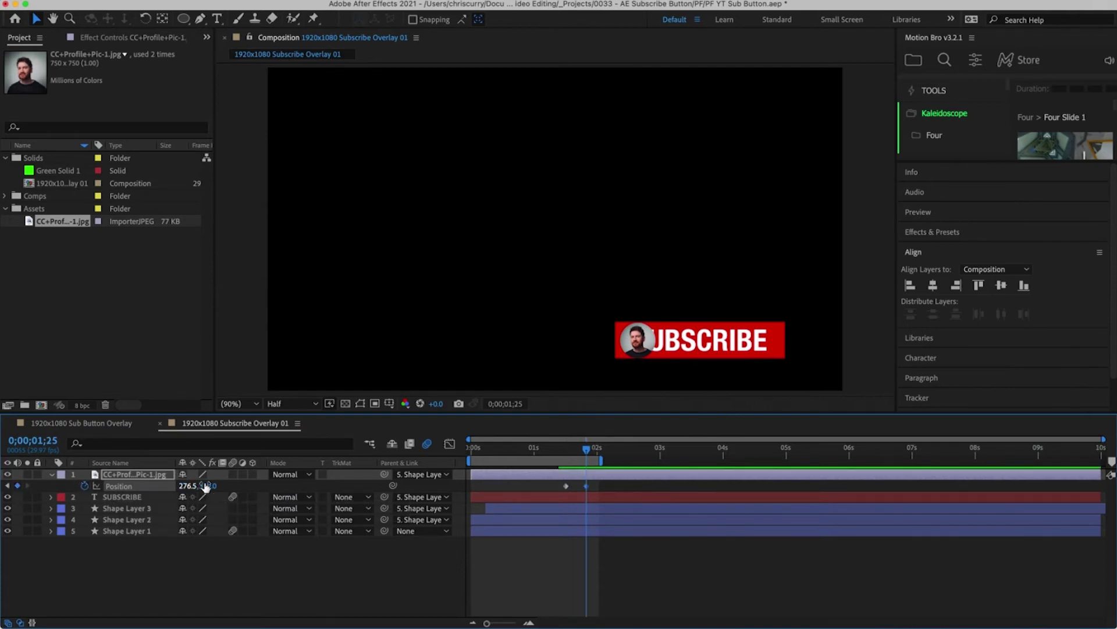
pyautogui.moveTo(187, 489); pyautogui.dragTo(95, 494)
pyautogui.rightClick(587, 484)
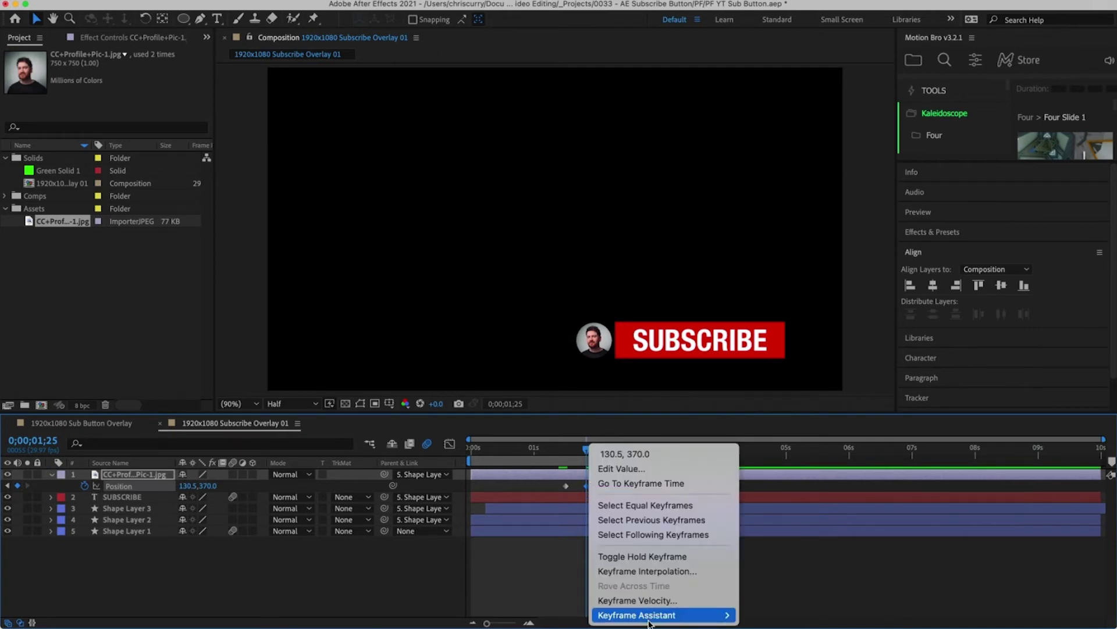
pyautogui.moveTo(637, 615)
pyautogui.click(769, 526)
# Step: Check the photo's speed curve and move the photo layer to the bottom of the stack
pyautogui.click(450, 446)
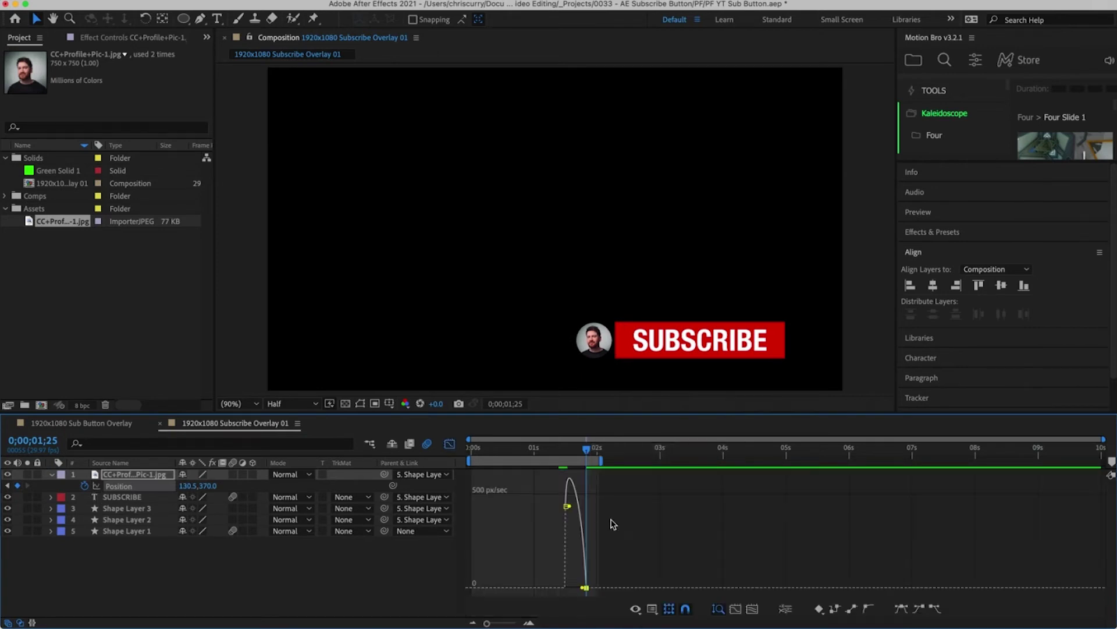
pyautogui.click(450, 444)
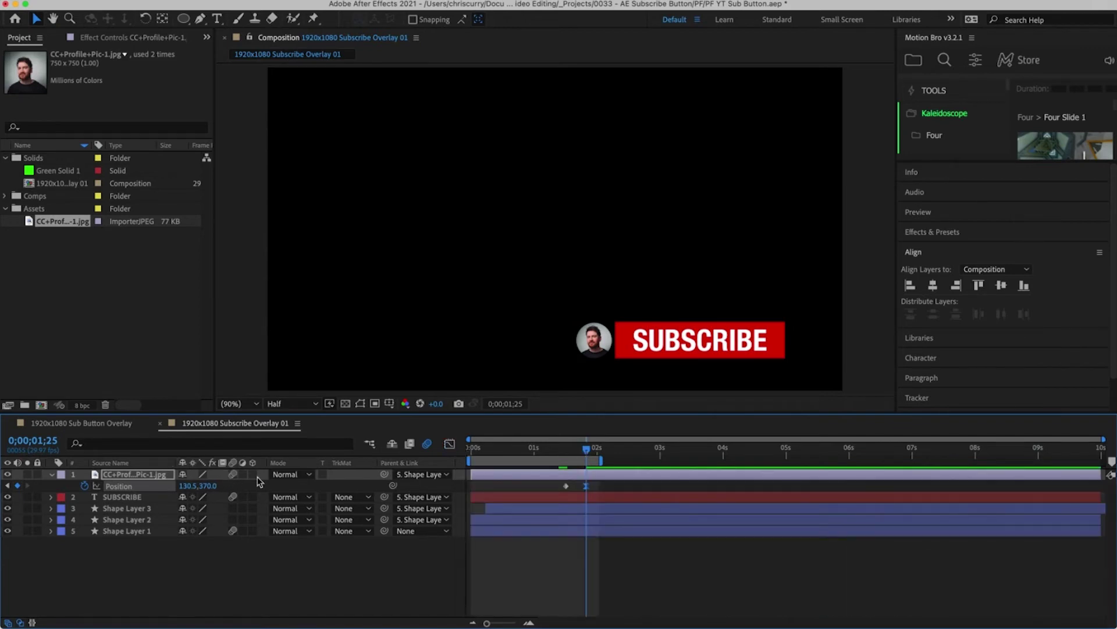
pyautogui.moveTo(153, 492); pyautogui.dragTo(153, 542)
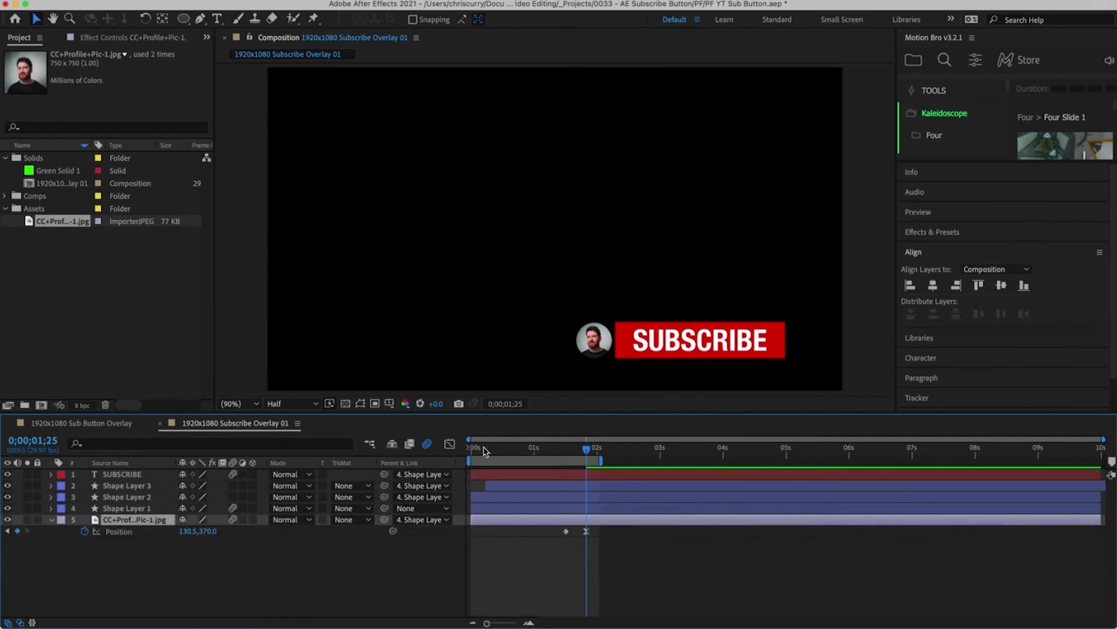
# Step: Shift the photo's Position keyframes to start at 0;00;00;11 and check the slide-out
pyautogui.moveTo(484, 451); pyautogui.dragTo(456, 453)
pyautogui.press('space')
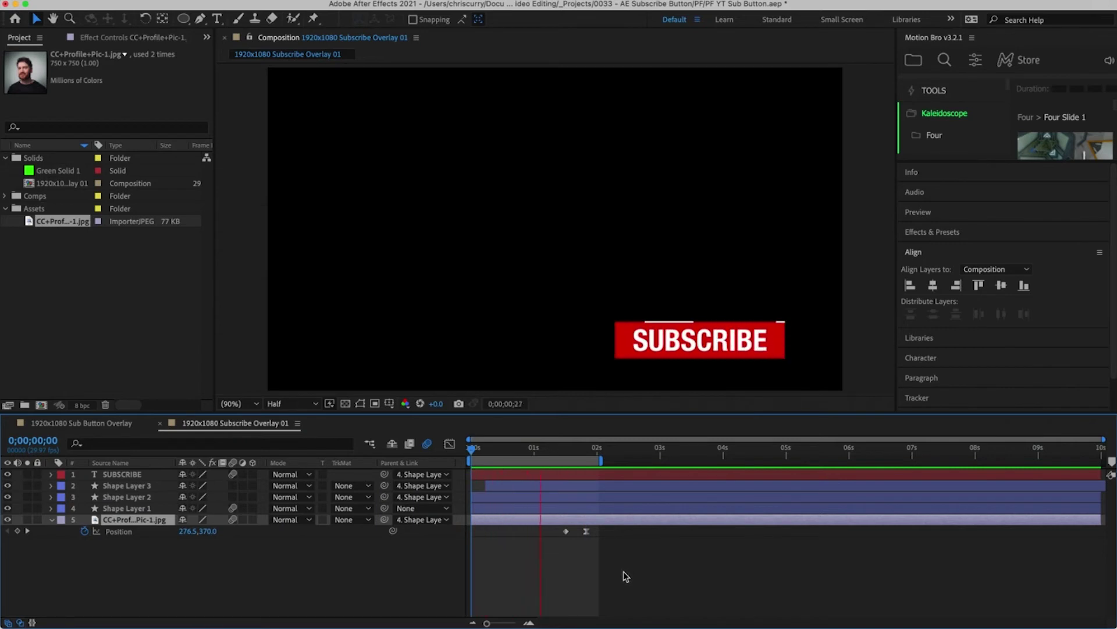
pyautogui.click(494, 452)
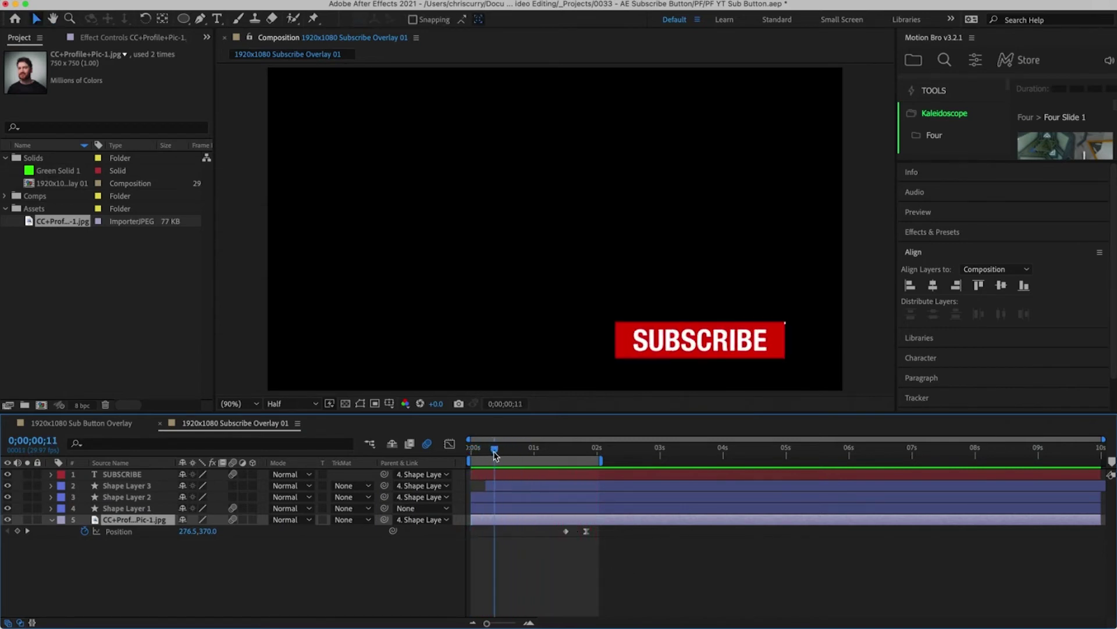
pyautogui.hotkey('ctrl', 'x')
pyautogui.hotkey('ctrl', 'v')
pyautogui.press('n')
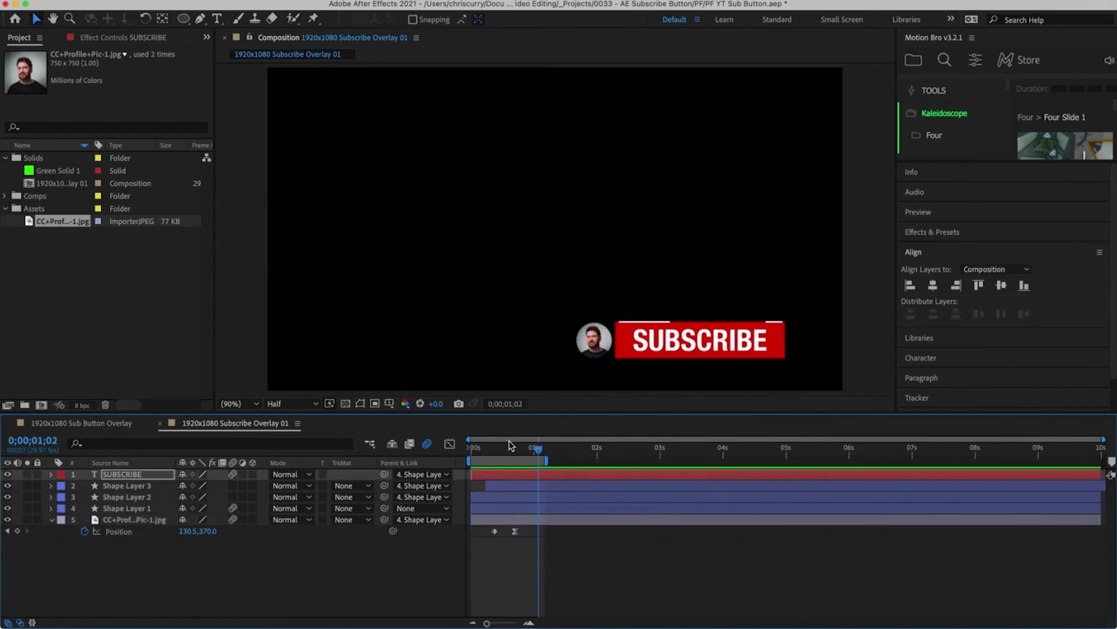
pyautogui.moveTo(509, 444); pyautogui.dragTo(518, 450)
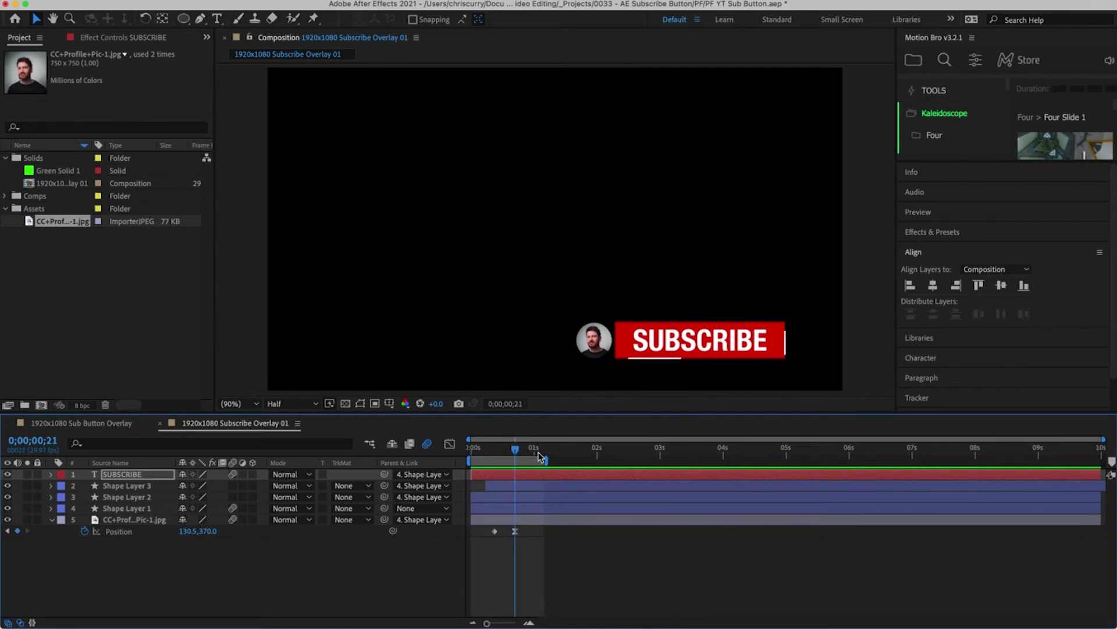
# Step: Set SUBSCRIBE Scale keyframes at 0;00;00;23 and 0;00;01;13
pyautogui.press('pagedown')
pyautogui.press('pagedown')
pyautogui.click(540, 473)
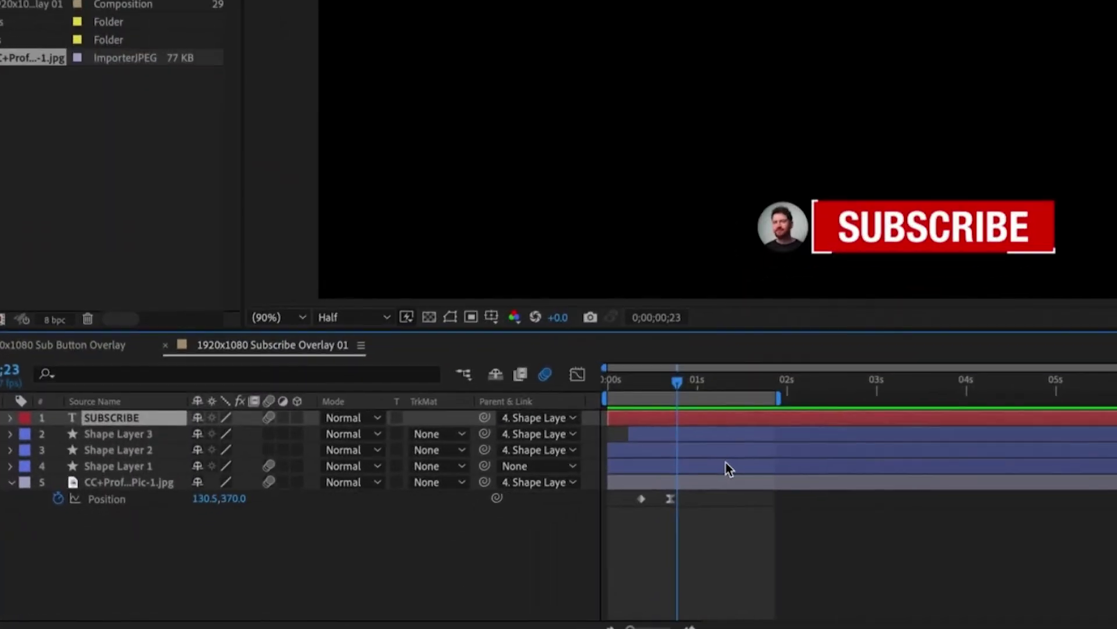
pyautogui.press('s')
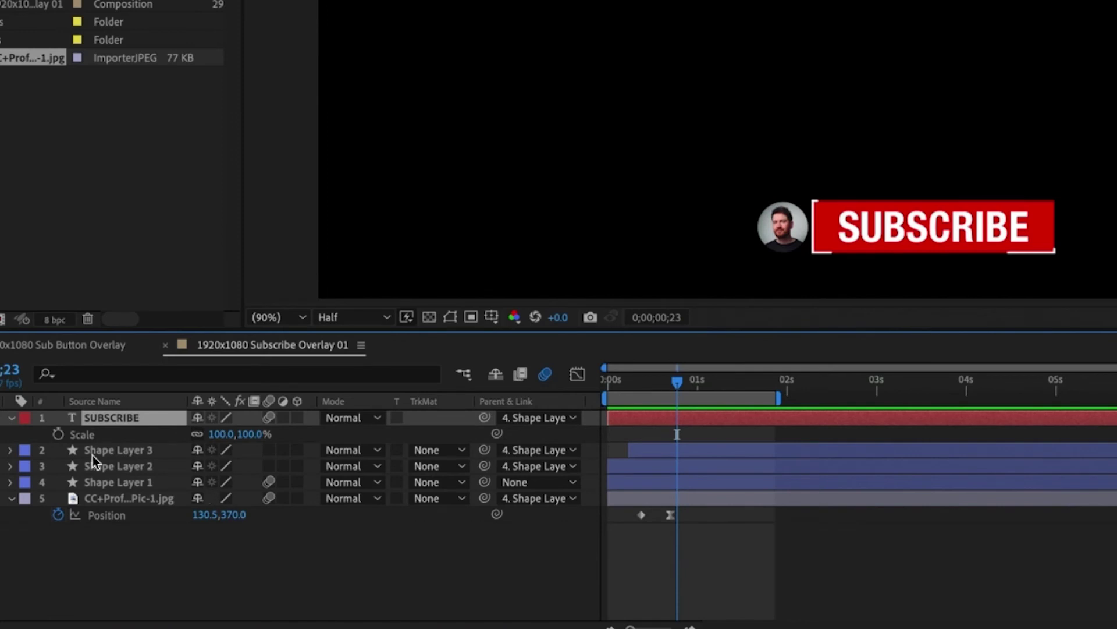
pyautogui.click(60, 435)
pyautogui.hotkey('shift', 'pagedown')
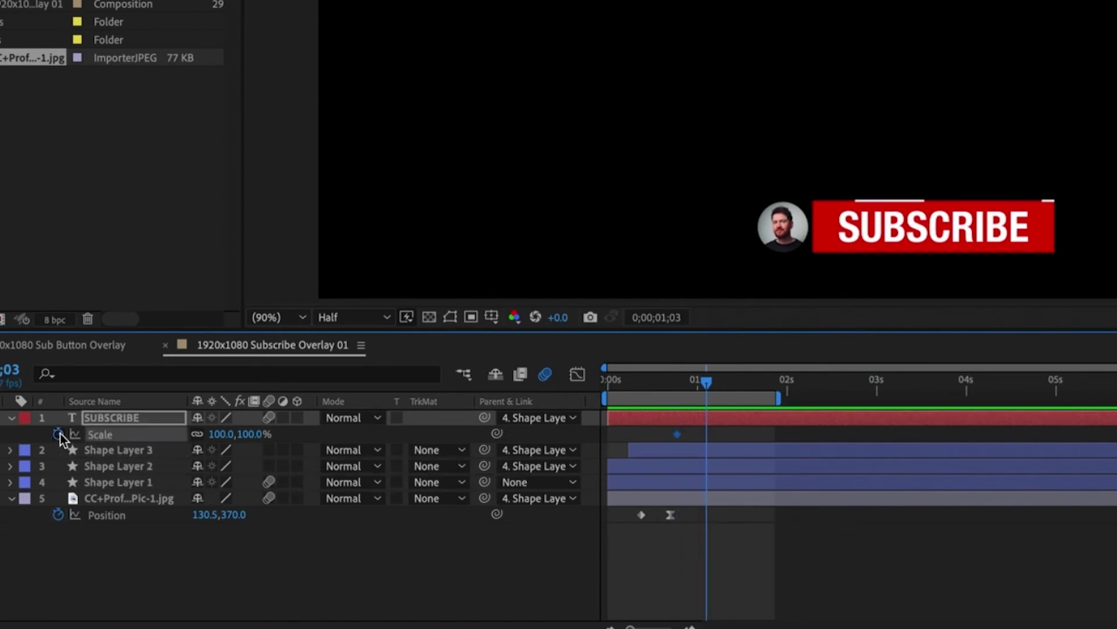
pyautogui.hotkey('shift', 'pagedown')
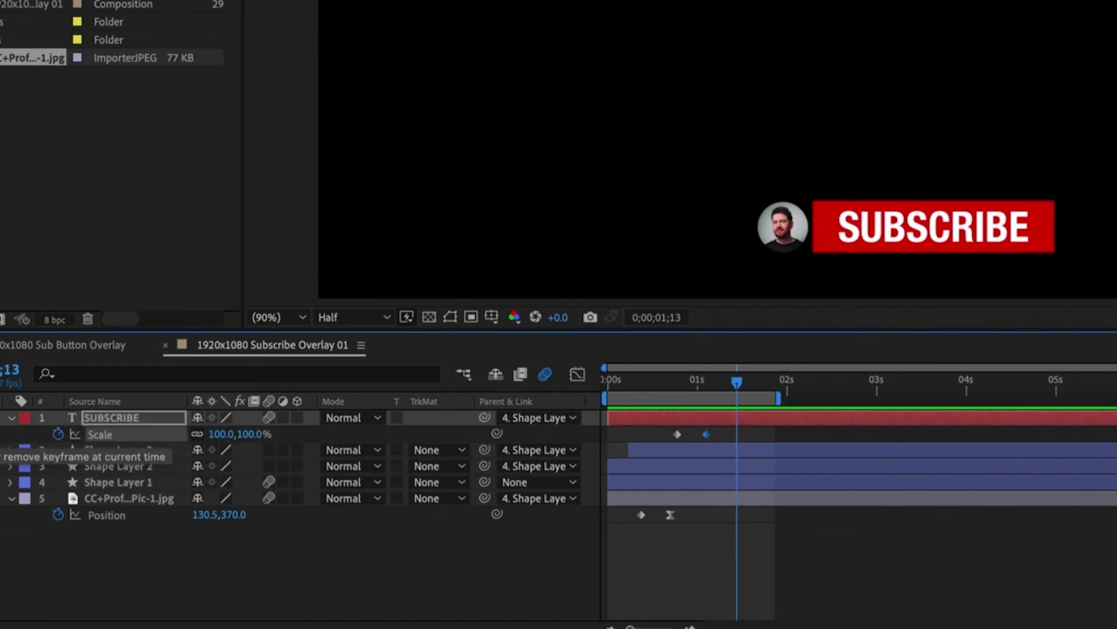
pyautogui.click(4, 435)
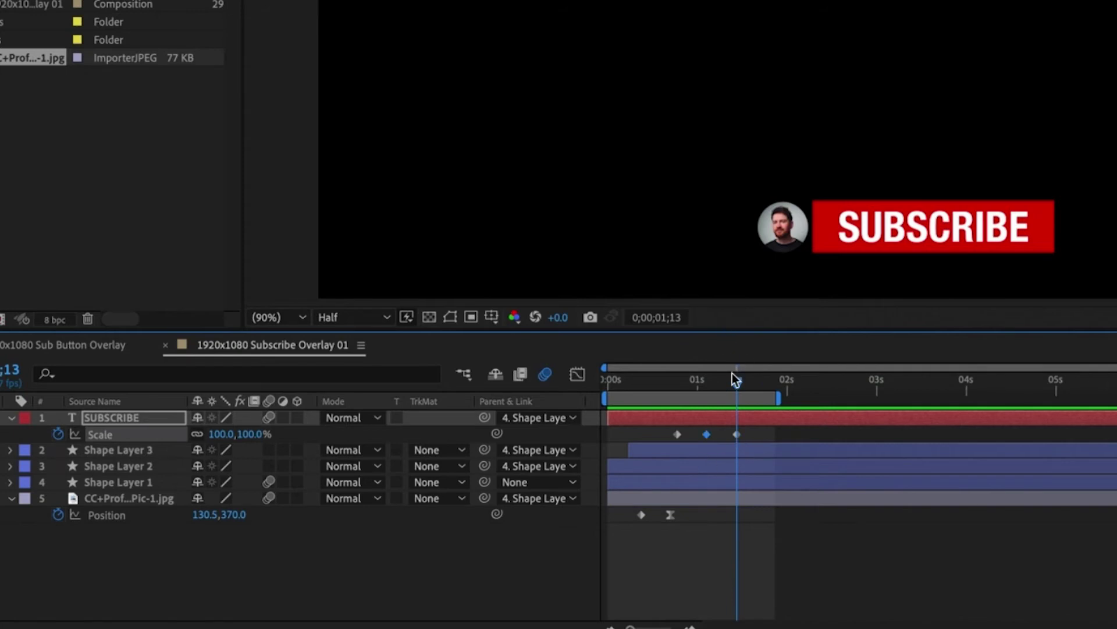
# Step: Raise the SUBSCRIBE scale to 108% at 0;00;01;03 and select all three Scale keyframes
pyautogui.hotkey('shift', 'pageup')
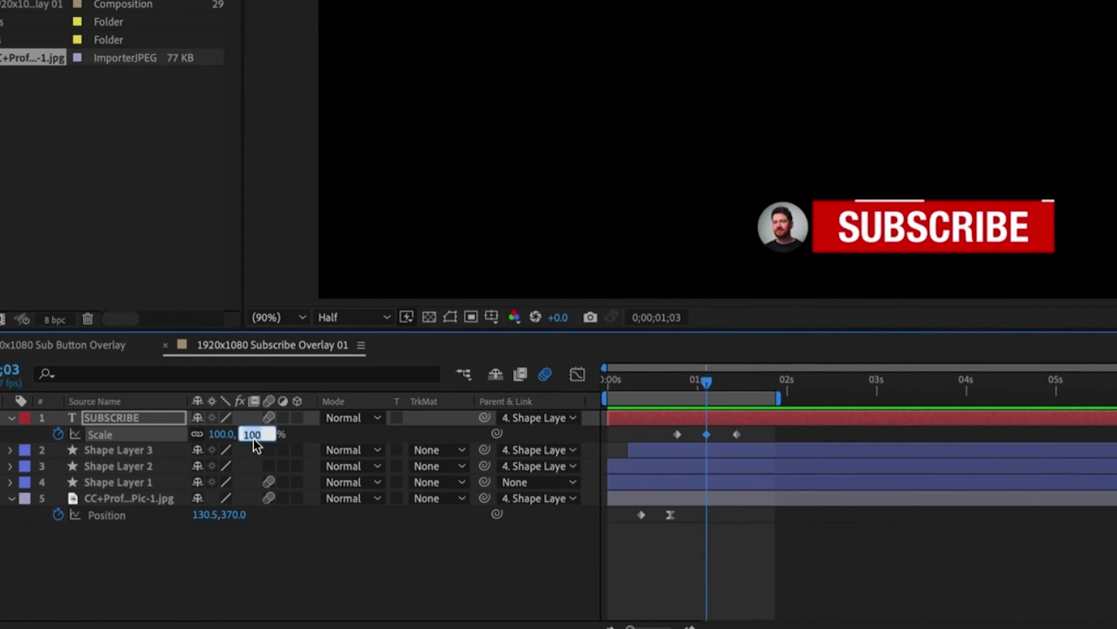
pyautogui.press('Up')
pyautogui.press('Up')
pyautogui.press('Up')
pyautogui.press('Up')
pyautogui.press('Up')
pyautogui.press('Up')
pyautogui.press('Up')
pyautogui.press('Up')
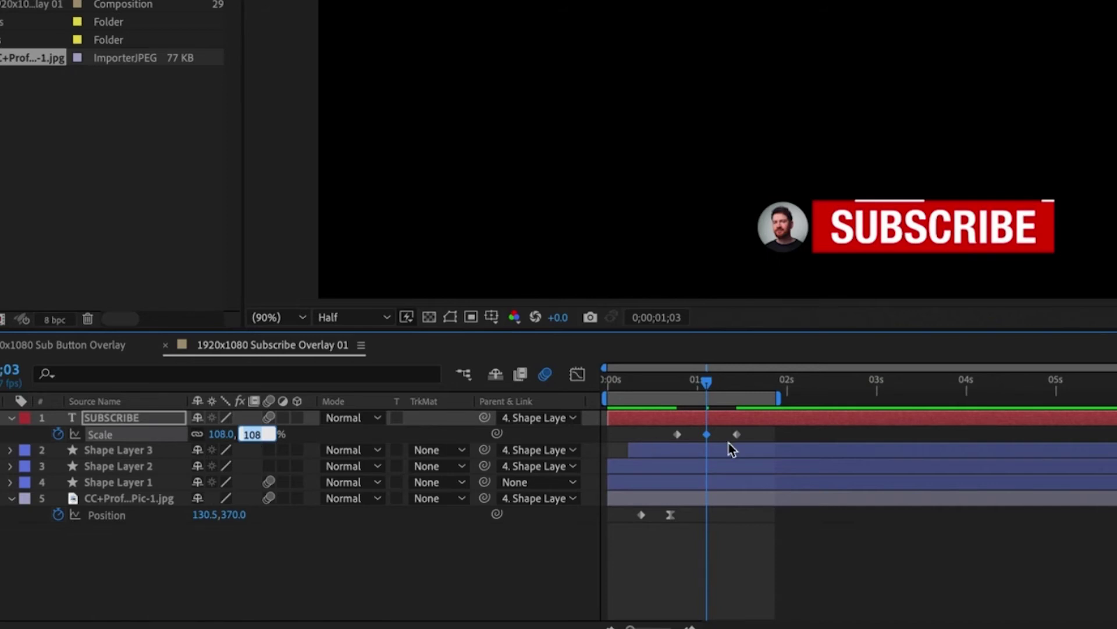
pyautogui.click(777, 447)
pyautogui.click(667, 444)
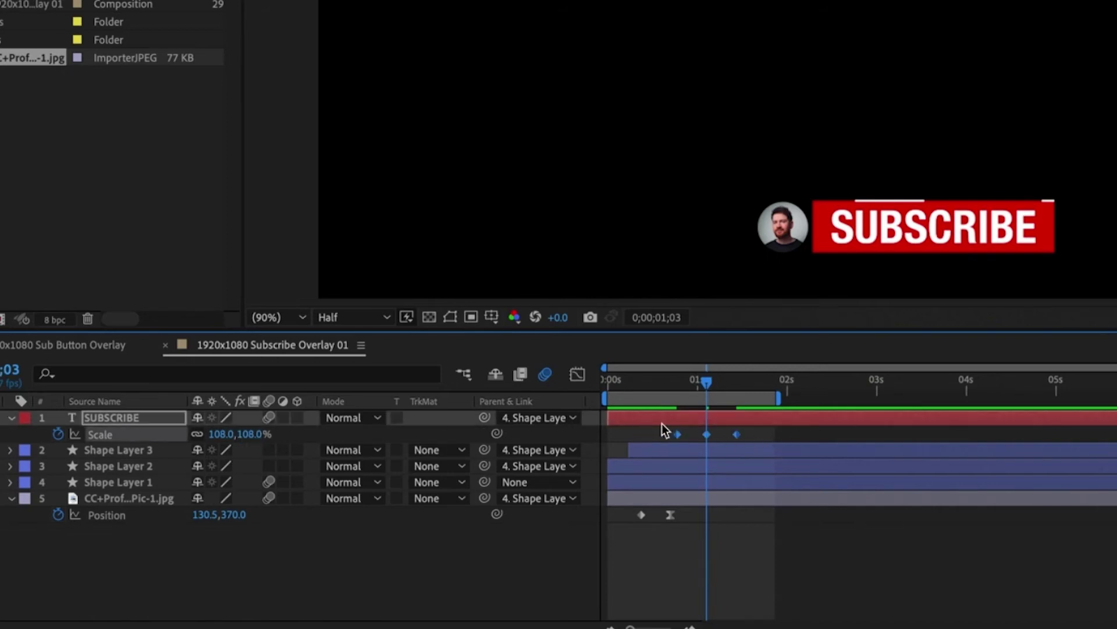
pyautogui.rightClick(704, 435)
# Step: Apply Easy Ease to the Scale keyframes and lengthen the 108% peak's incoming and outgoing influence
pyautogui.moveTo(900, 617)
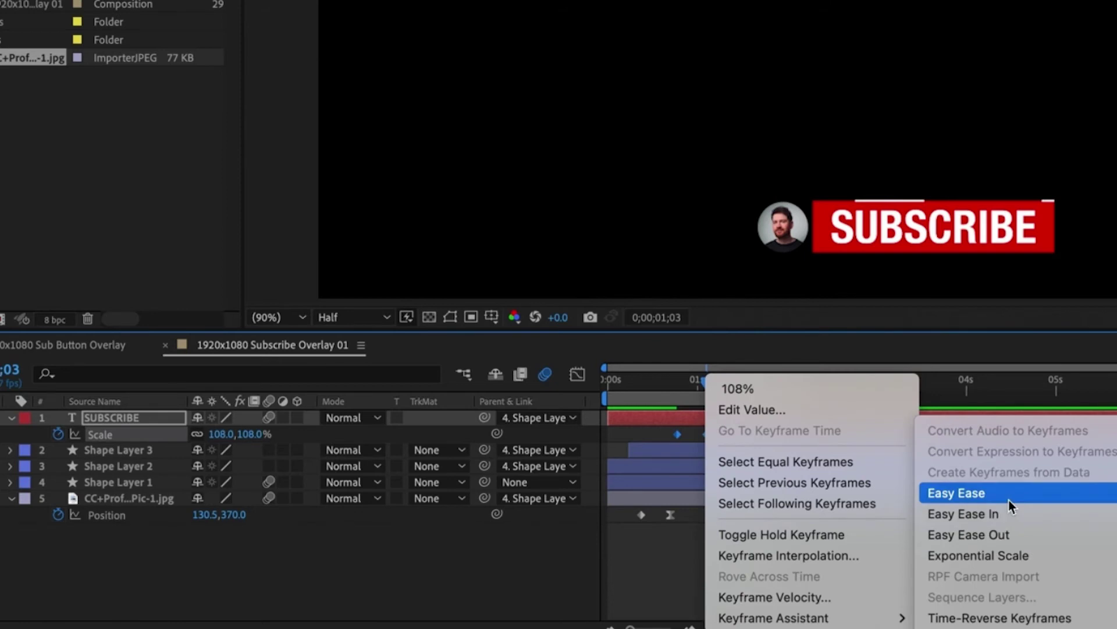
pyautogui.click(1009, 502)
pyautogui.click(578, 375)
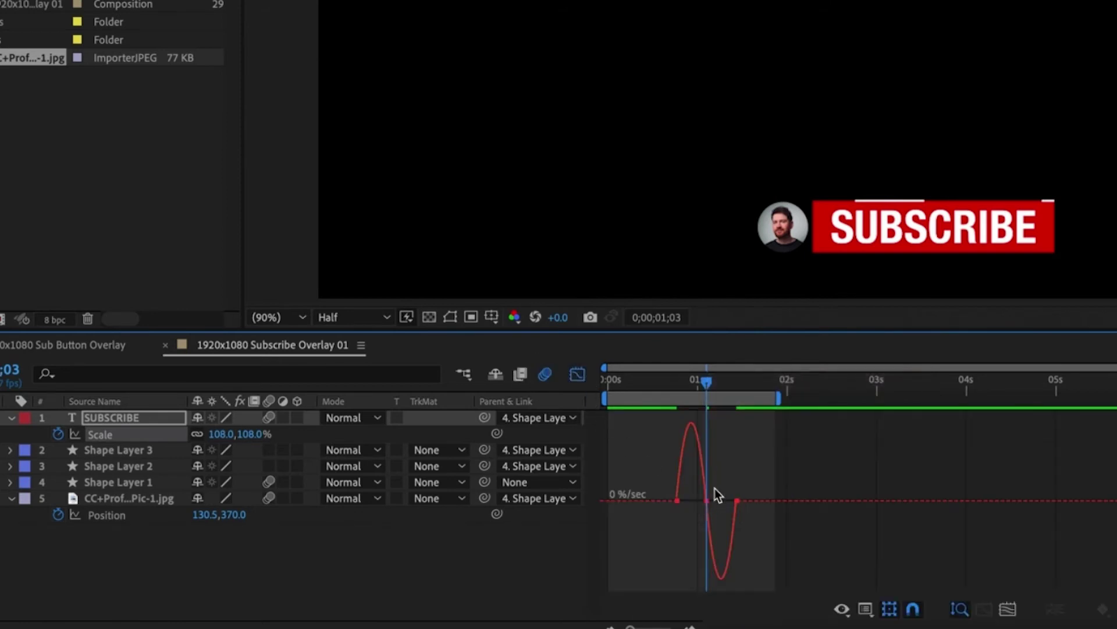
pyautogui.moveTo(696, 511); pyautogui.dragTo(696, 512)
pyautogui.scroll(3, 696, 512)
pyautogui.hscroll(-2, 696, 512)
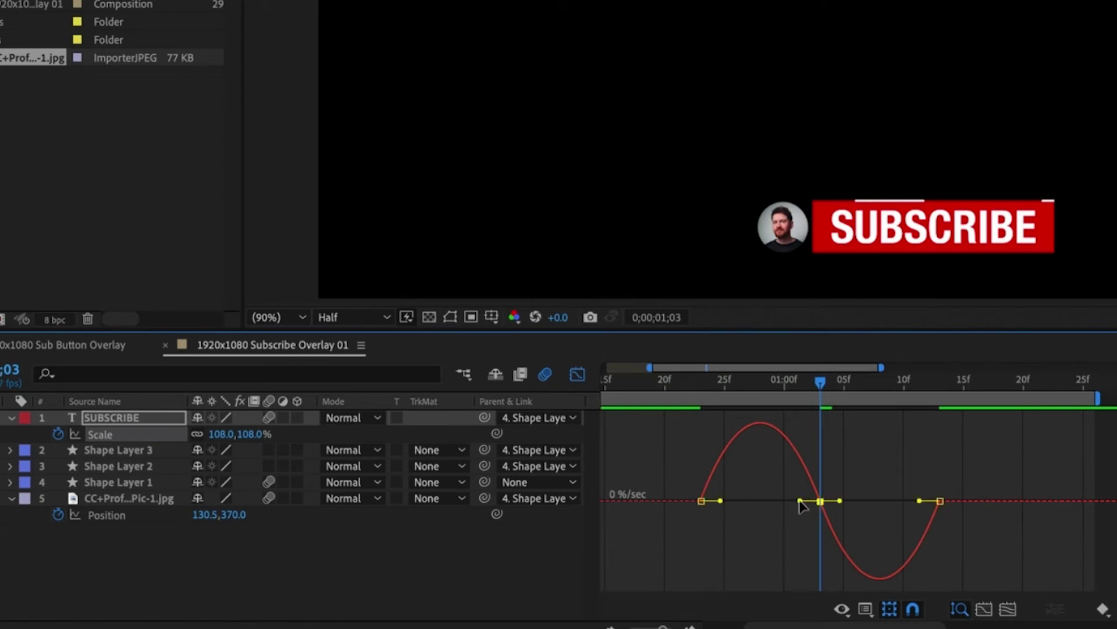
pyautogui.moveTo(801, 501); pyautogui.dragTo(751, 501)
pyautogui.moveTo(839, 534); pyautogui.dragTo(902, 535)
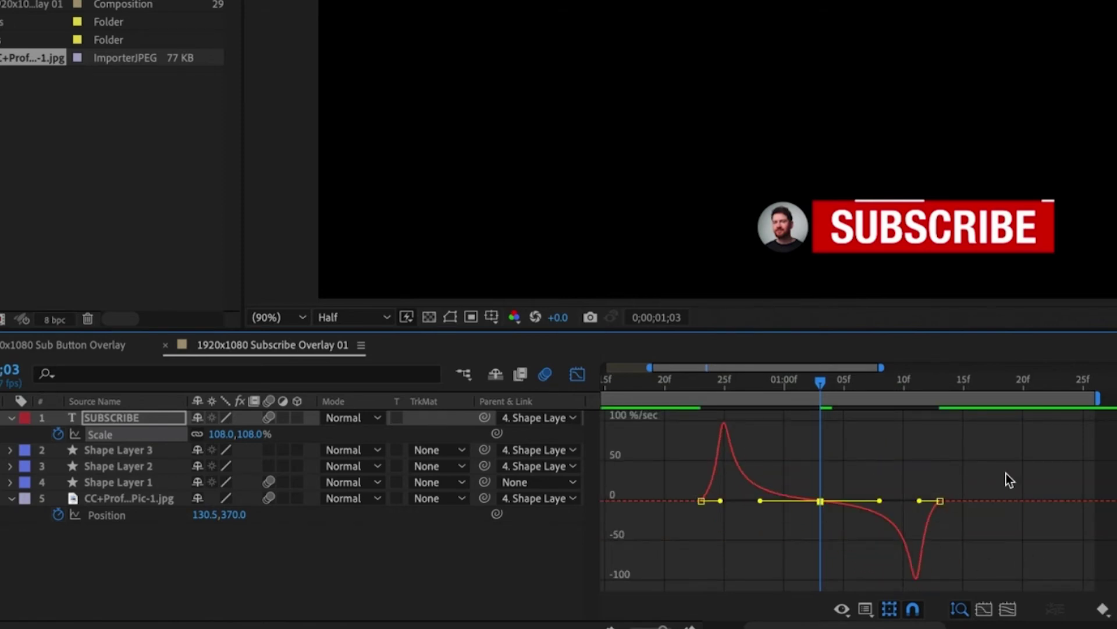
# Step: Preview the smoothed SUBSCRIBE pulse from the composition start
pyautogui.click(577, 375)
pyautogui.press(';')
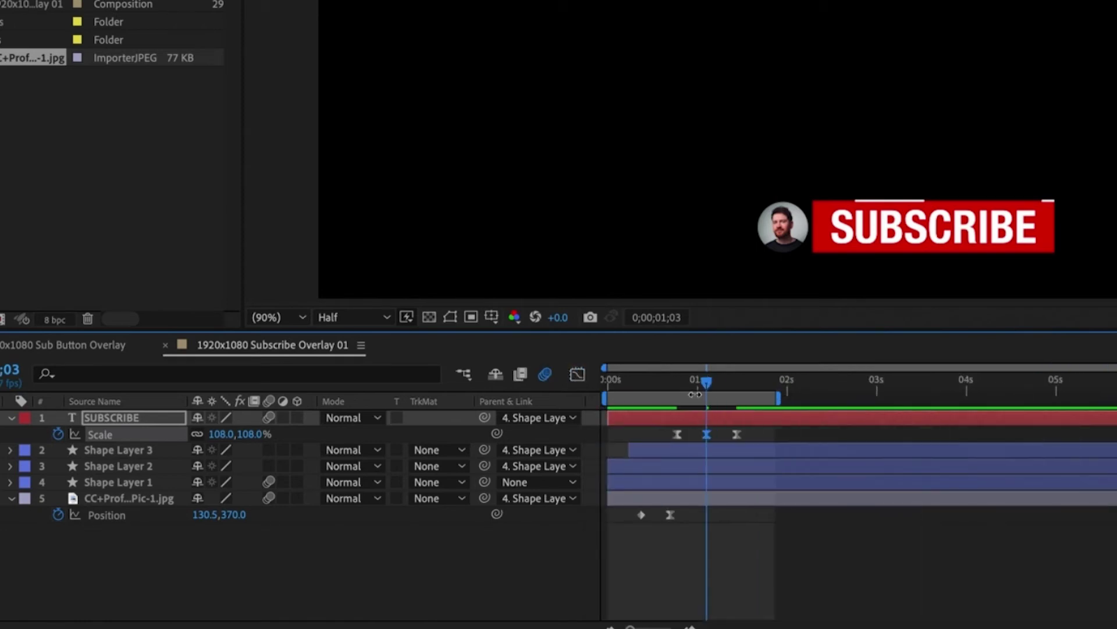
pyautogui.moveTo(682, 379); pyautogui.dragTo(577, 388)
pyautogui.press('space')
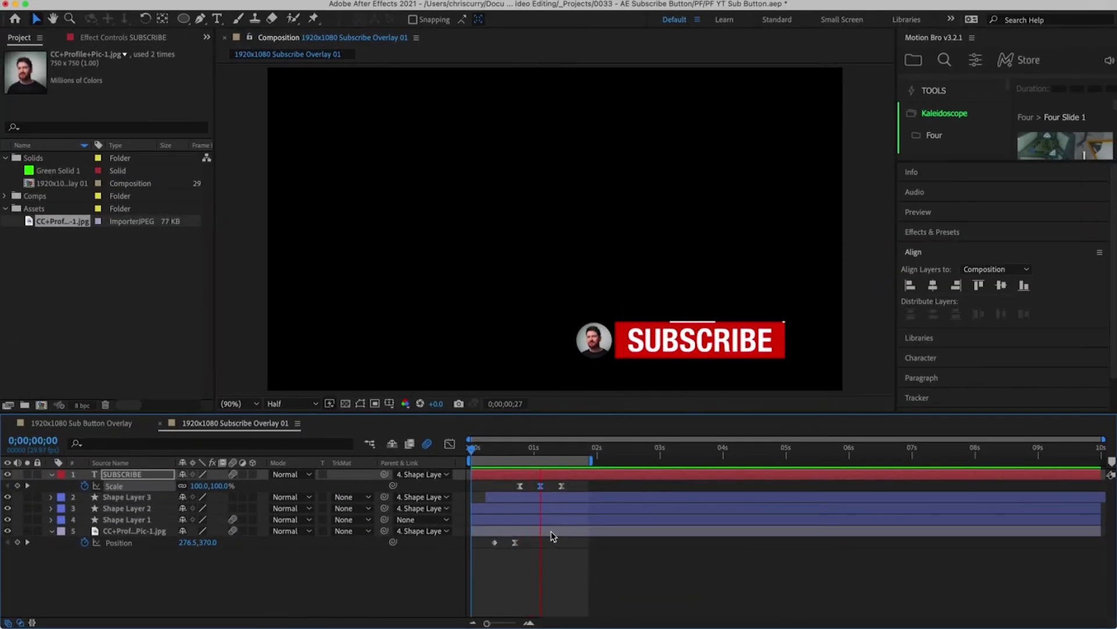
# Step: Pre-compose all the overlay layers into a precomp named SUB01
pyautogui.press('u')
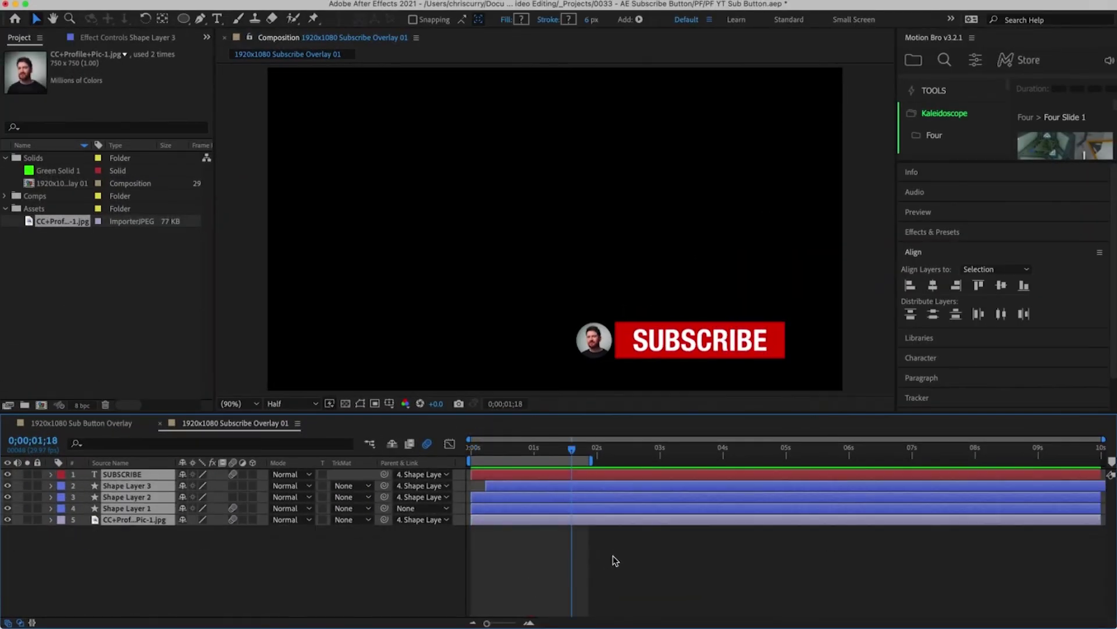
pyautogui.click(616, 561)
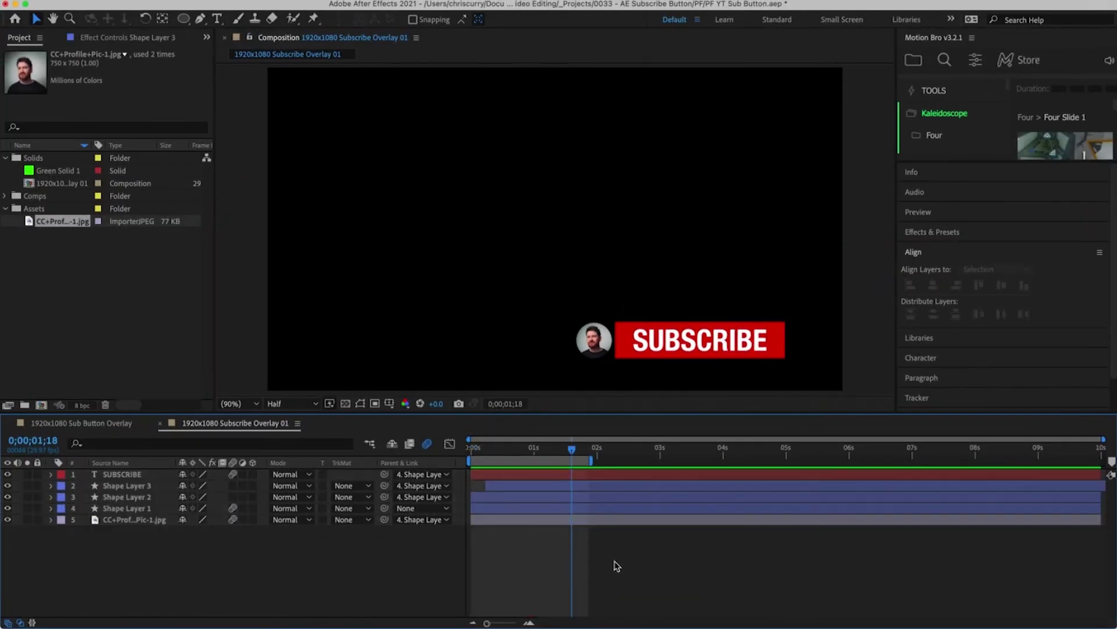
pyautogui.press('super+a')
pyautogui.press('super+shift+c')
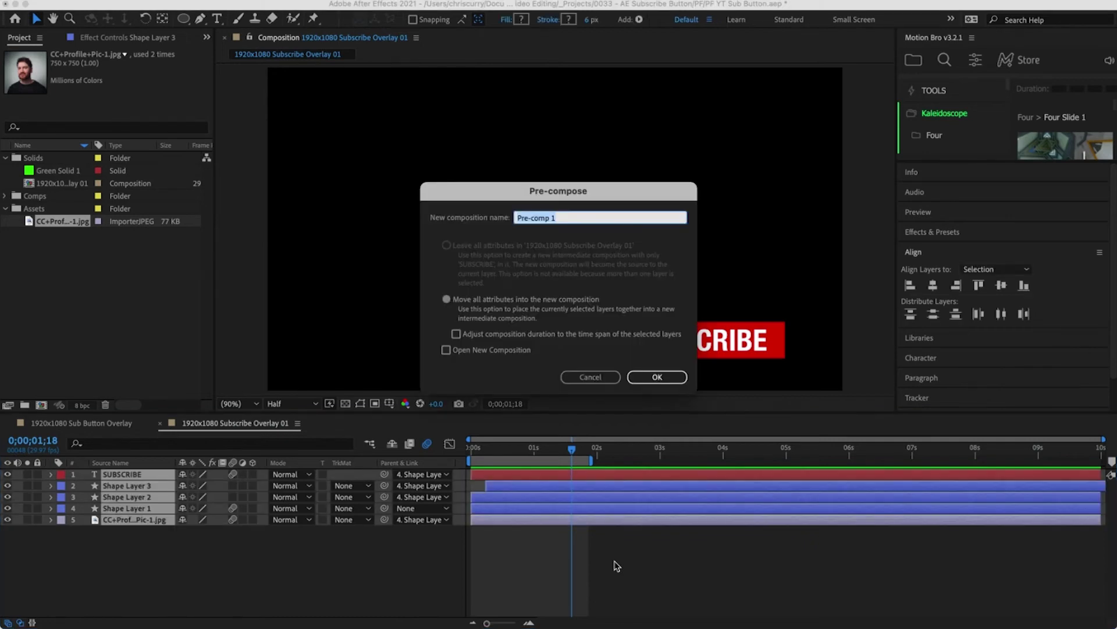
pyautogui.write('SUB01')
pyautogui.press('Return')
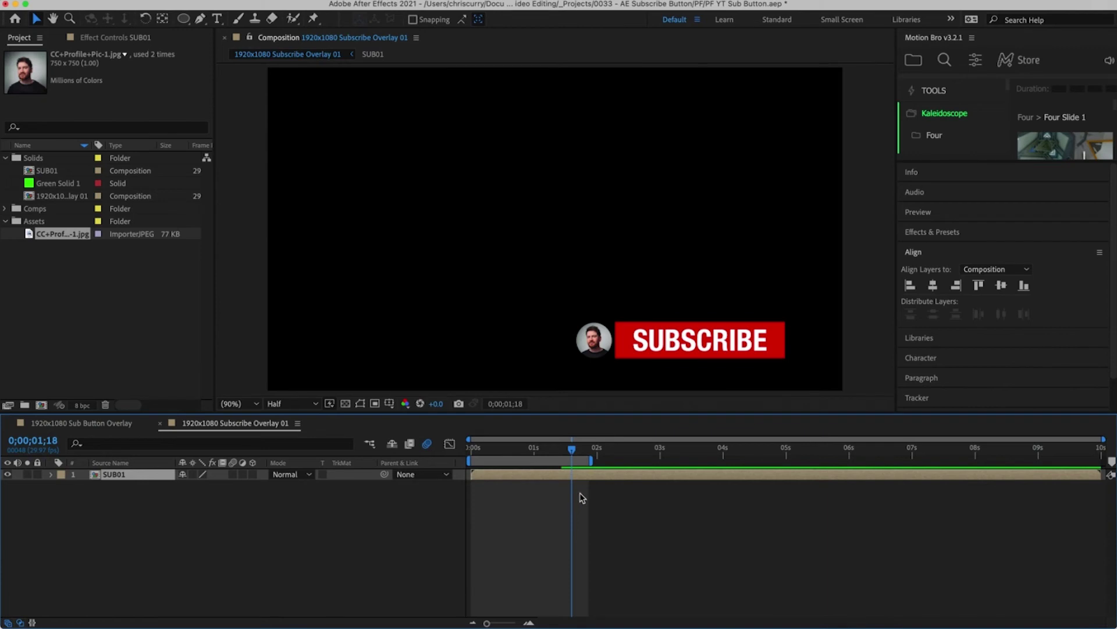
# Step: Split SUB01 at 0;00;01;15, time-reverse the top half and start it at the playhead
pyautogui.moveTo(570, 450)
pyautogui.mouseDown()
pyautogui.moveTo(550, 449)
pyautogui.moveTo(566, 454)
pyautogui.mouseUp()
pyautogui.hotkey('ctrl', 'shift', 'd')
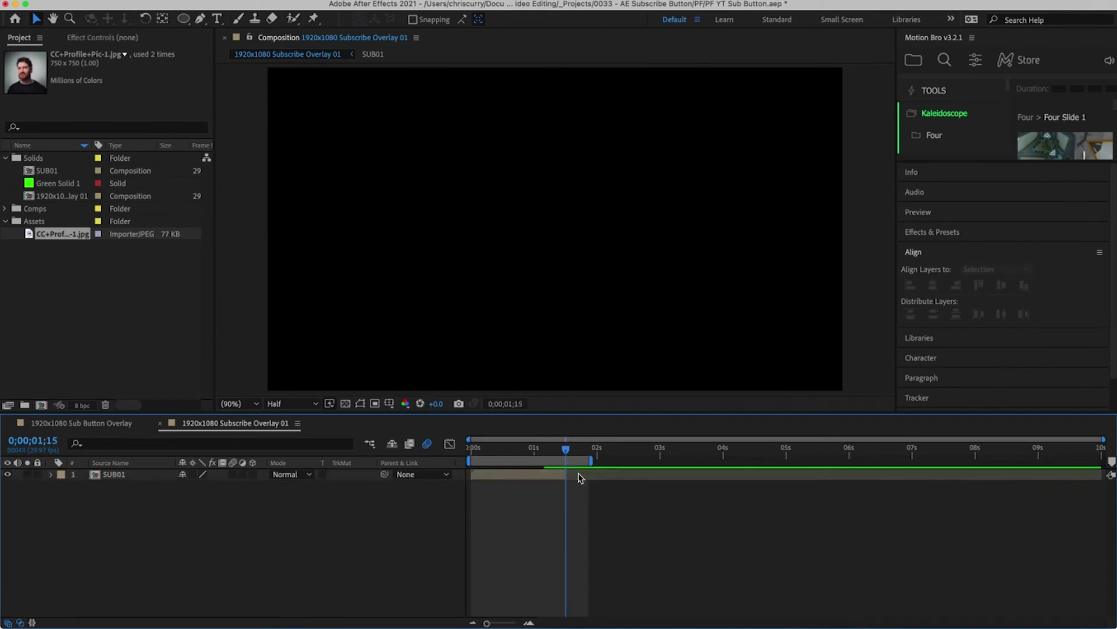
pyautogui.rightClick(547, 475)
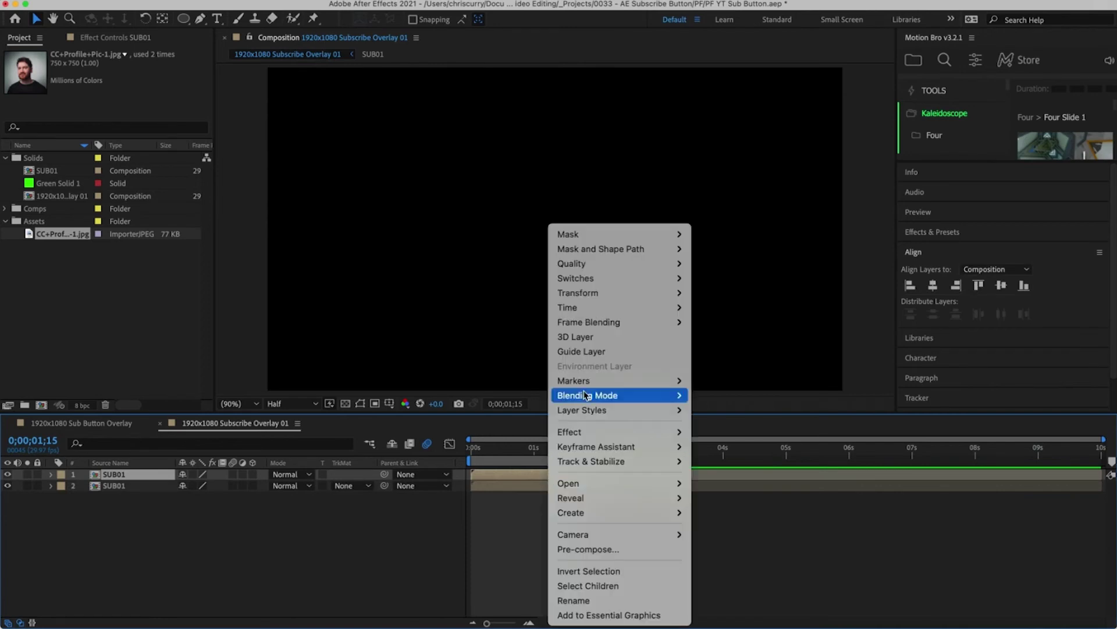
pyautogui.moveTo(617, 308)
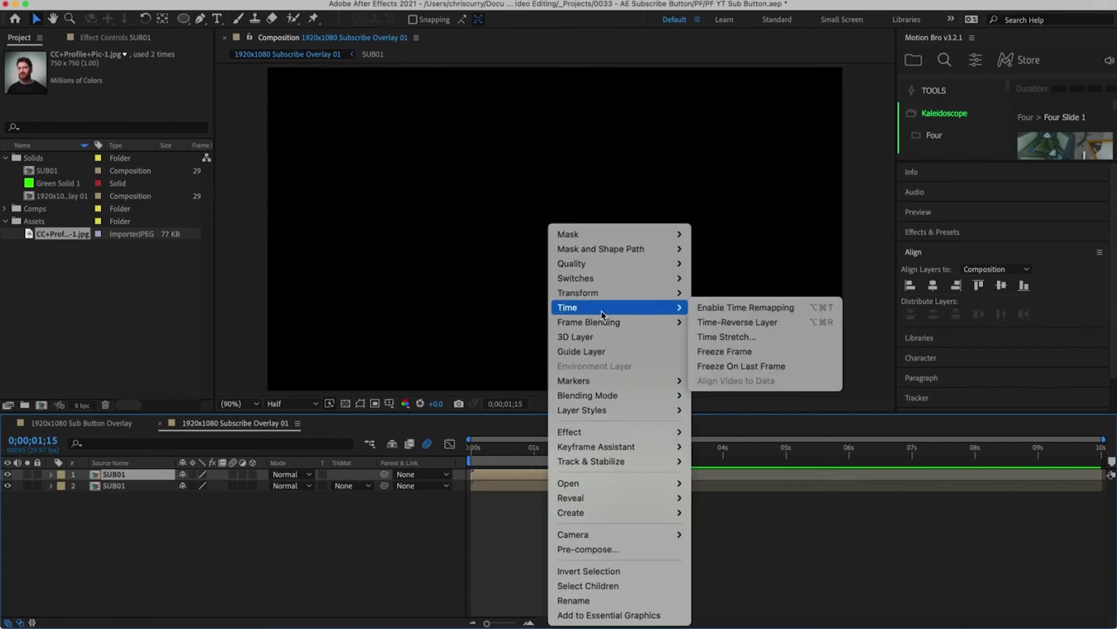
pyautogui.click(731, 322)
pyautogui.moveTo(538, 473); pyautogui.dragTo(659, 461)
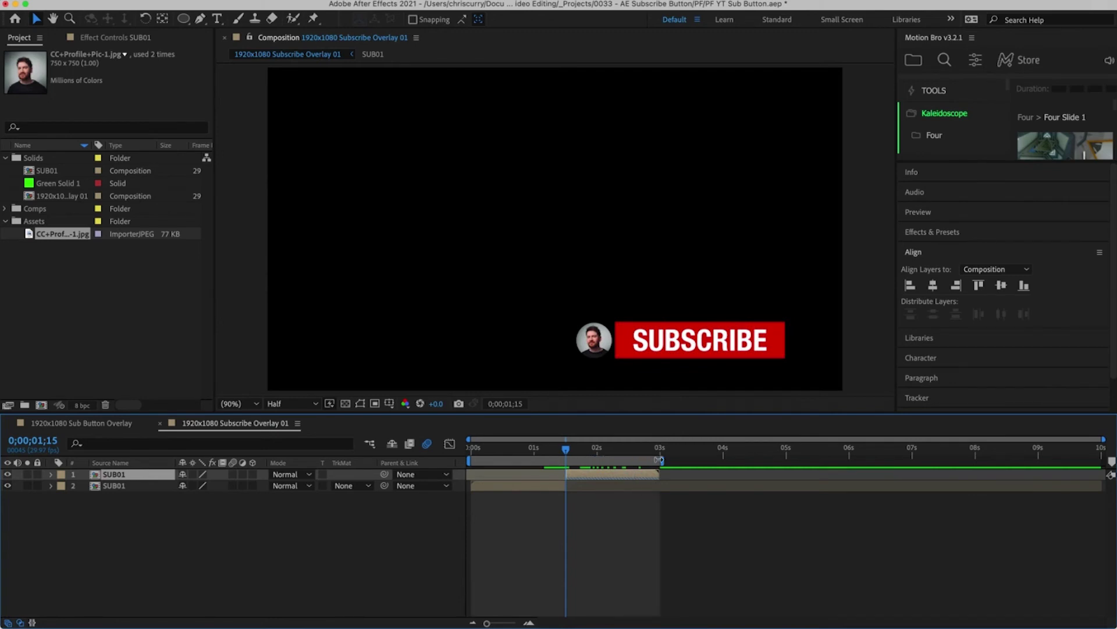
pyautogui.press('space')
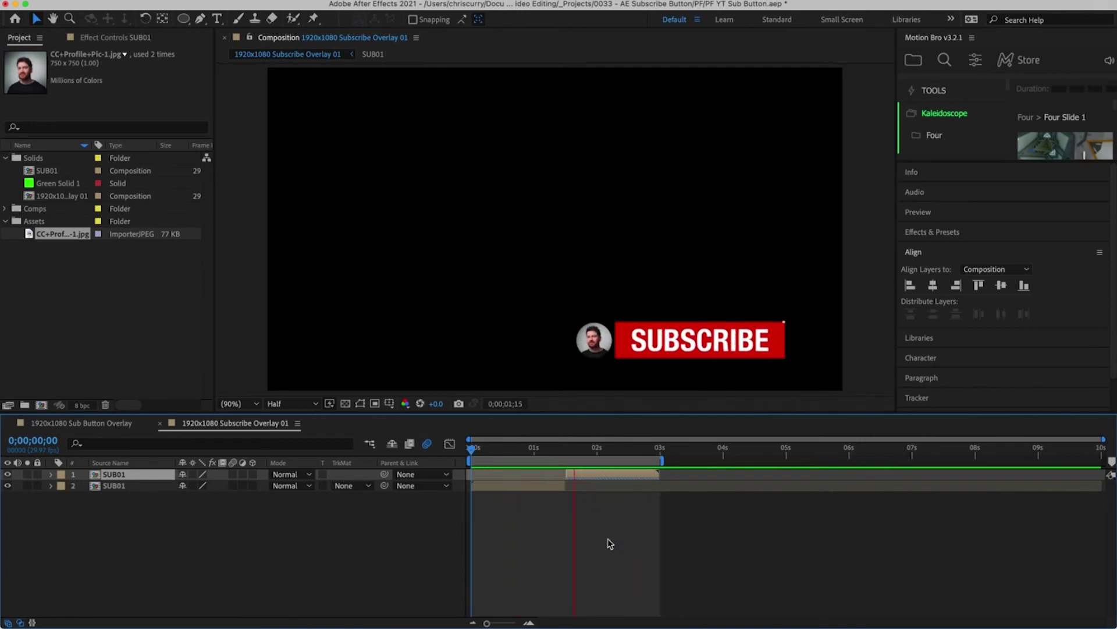
pyautogui.moveTo(574, 454); pyautogui.dragTo(450, 457)
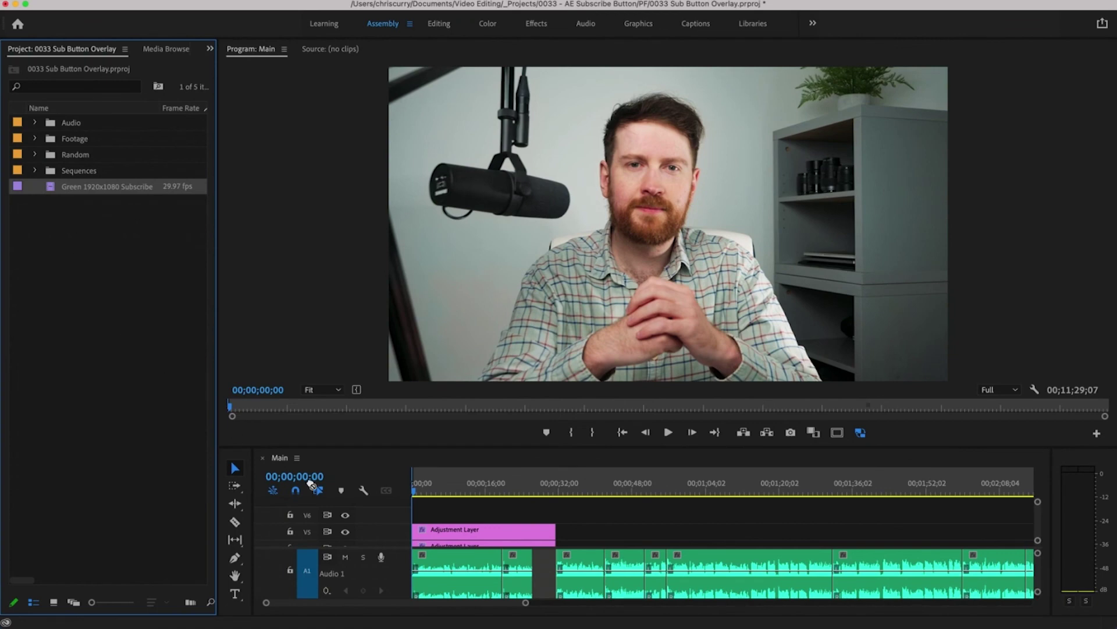
# Step: Place the Green 1920x1080 Subscribe clip on V6 at 00;00;00;00 and preview it
pyautogui.moveTo(311, 484); pyautogui.dragTo(414, 522)
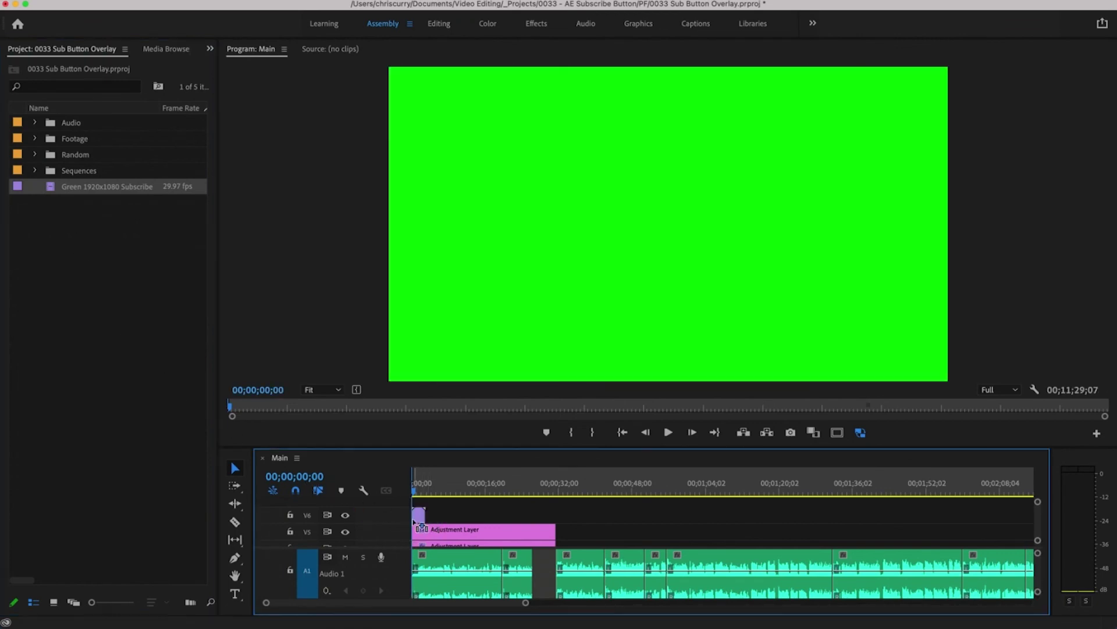
pyautogui.moveTo(415, 494); pyautogui.dragTo(421, 492)
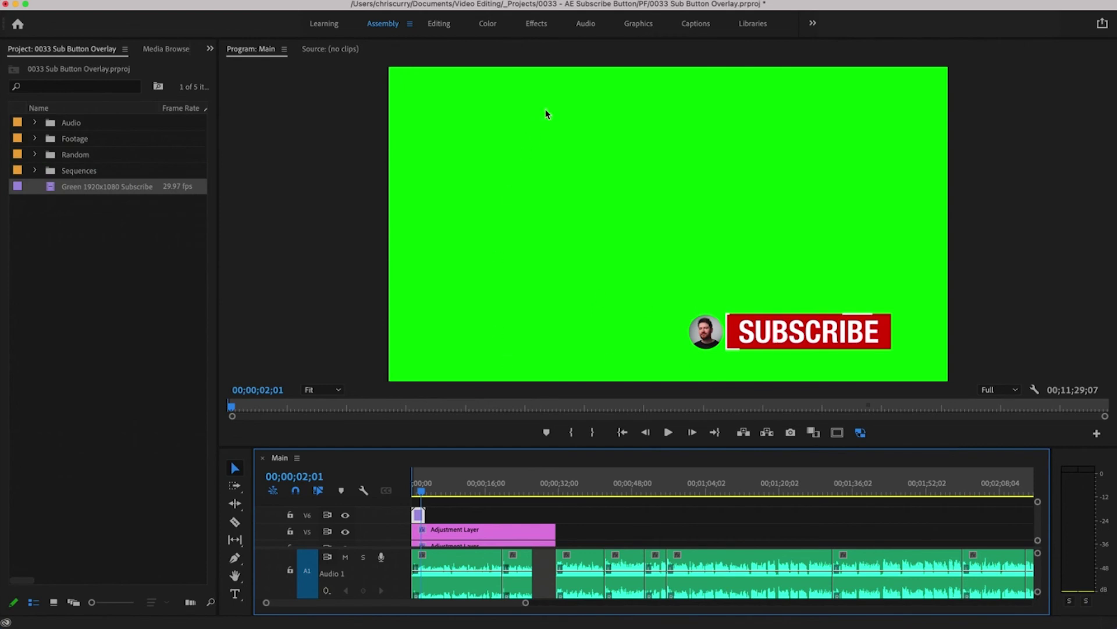
pyautogui.click(537, 25)
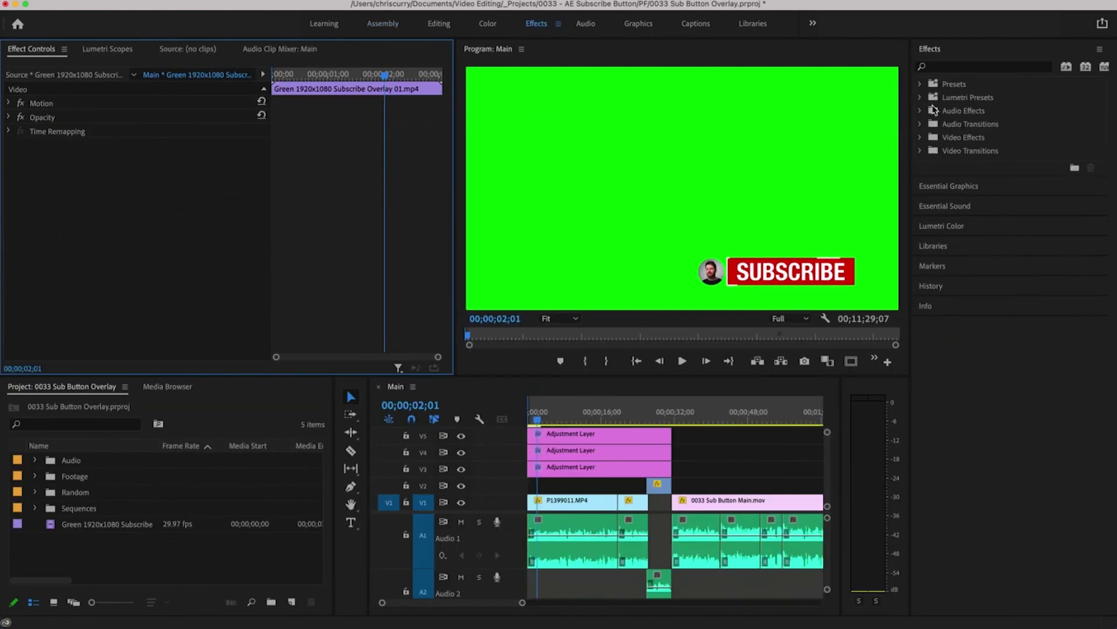
# Step: Apply Ultra Key to the subscribe clip, sampling the green background as Key Color
pyautogui.click(950, 68)
pyautogui.write('ultra key')
pyautogui.moveTo(969, 164); pyautogui.dragTo(535, 443)
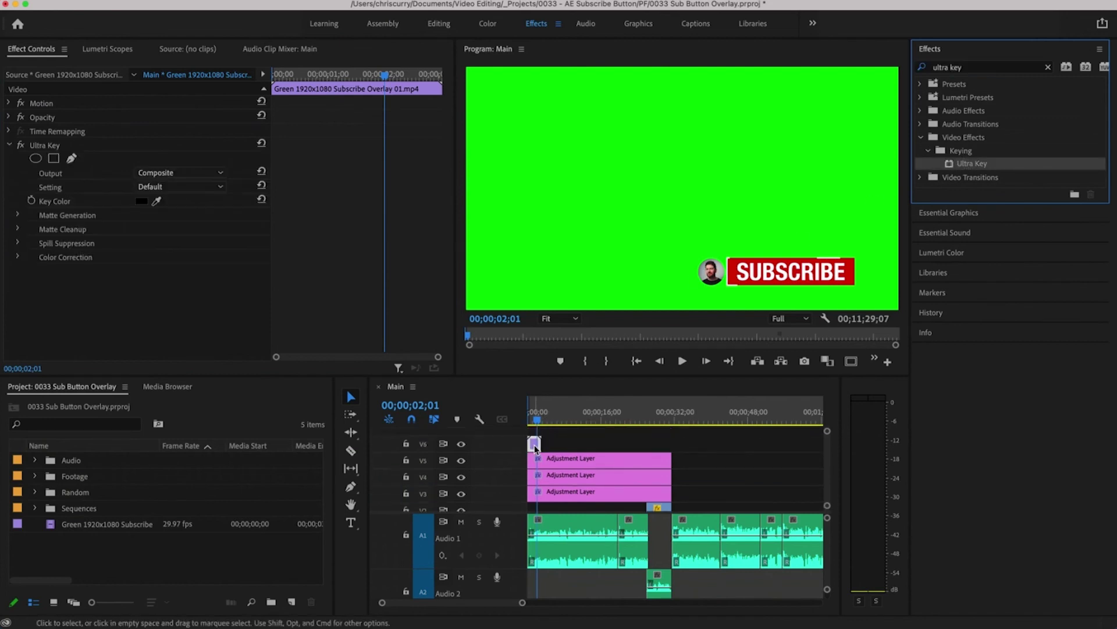
pyautogui.click(157, 202)
pyautogui.click(610, 175)
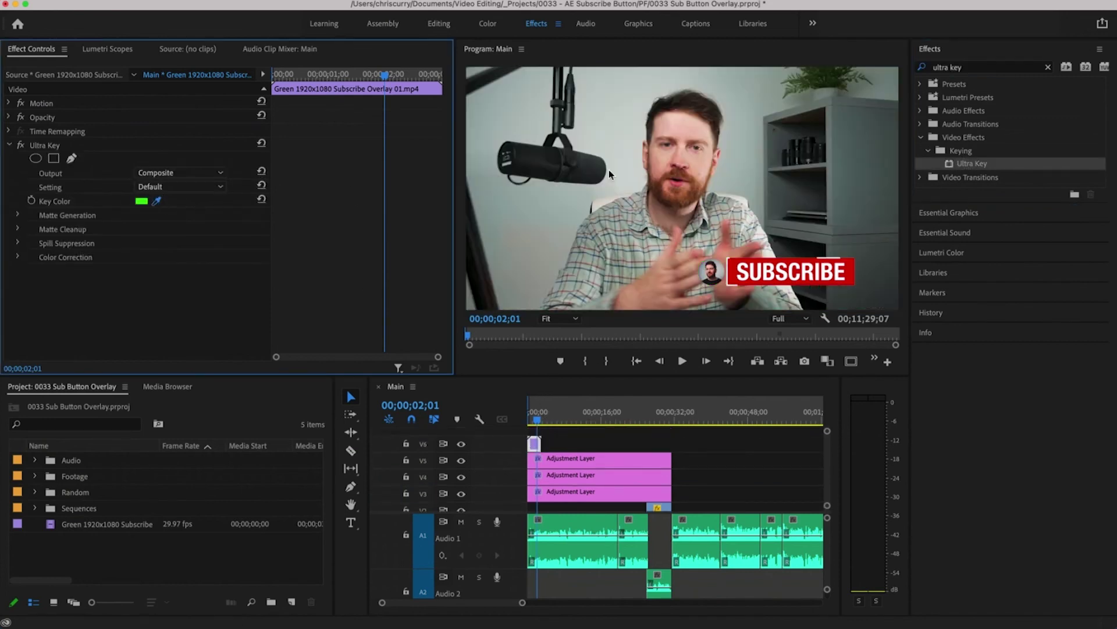
# Step: Play back the keyed SUBSCRIBE overlay, including its outro, over the presenter footage
pyautogui.press('=')
pyautogui.press('space')
pyautogui.click(527, 418)
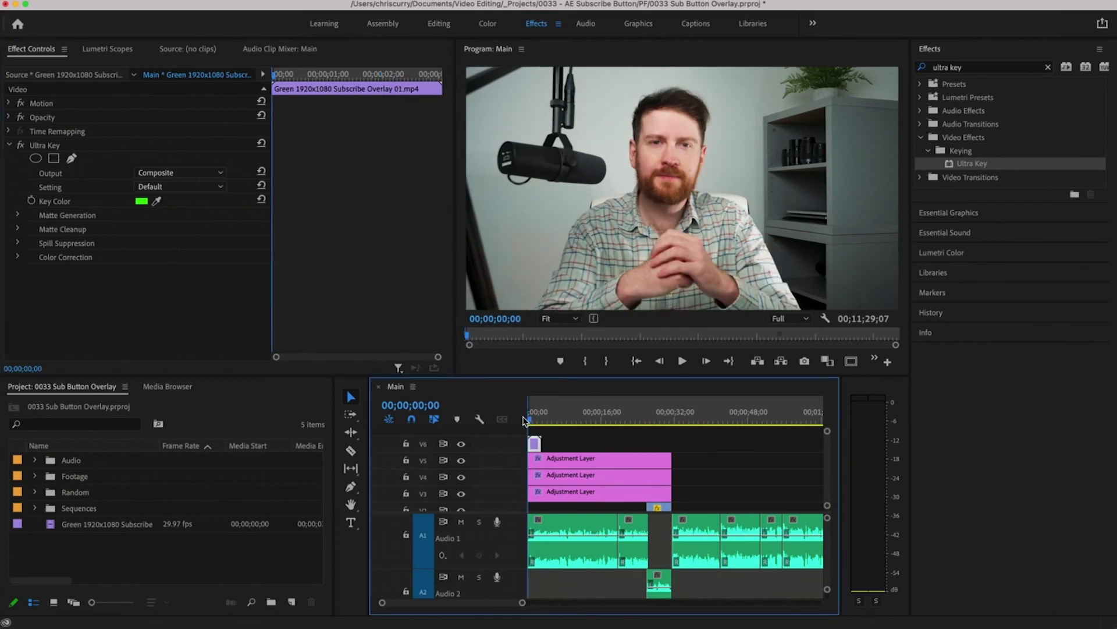
pyautogui.press('=')
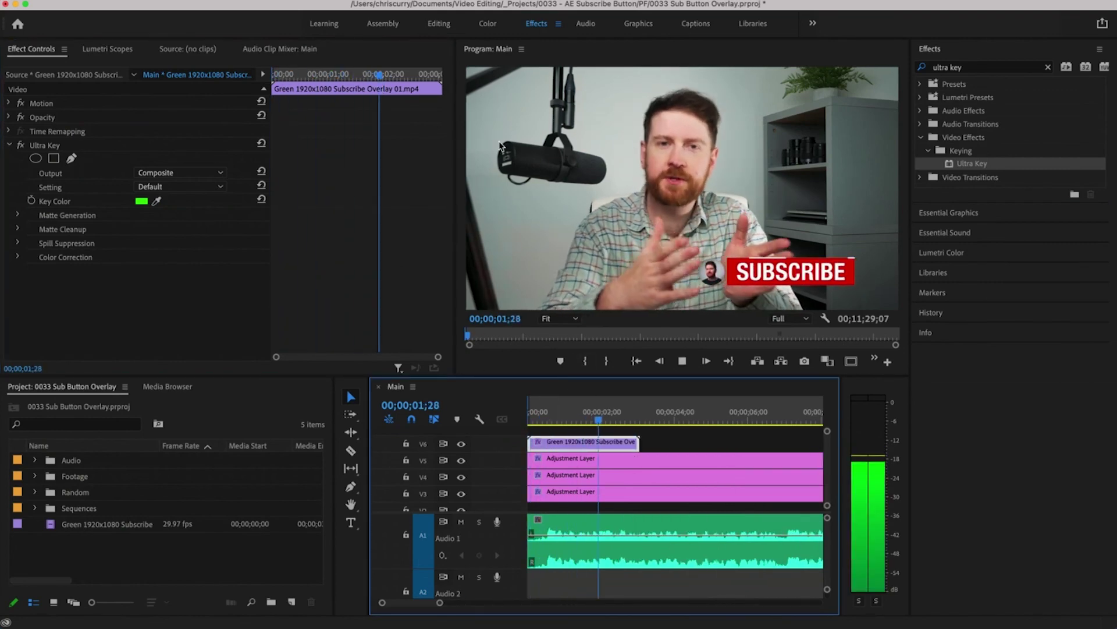
pyautogui.press('space')
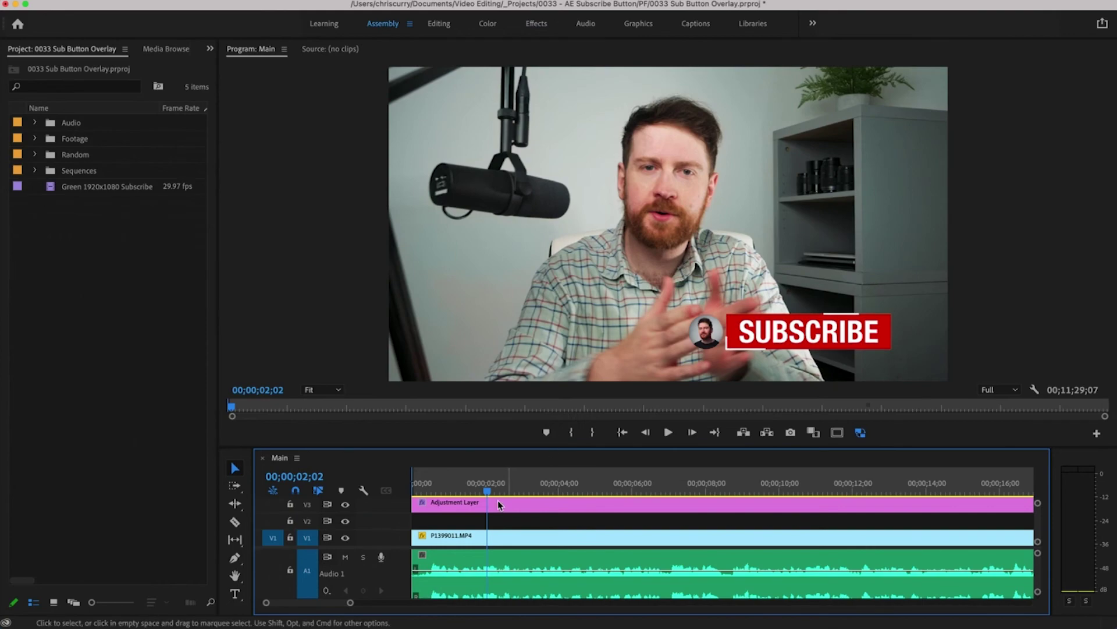
pyautogui.click(455, 481)
pyautogui.press('space')
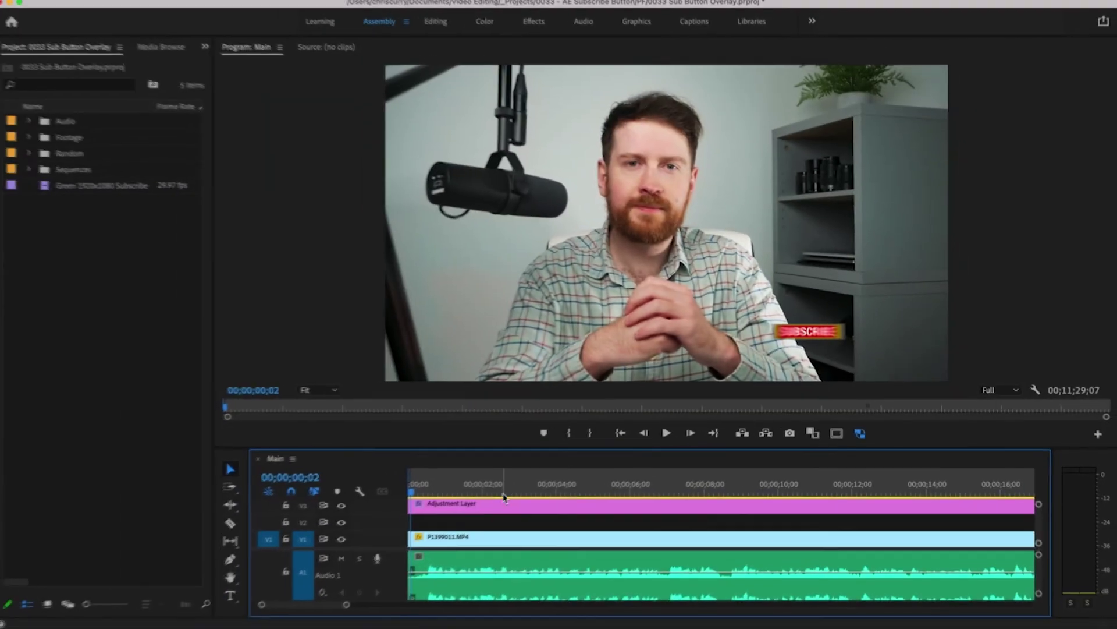
# Step: Delete the green V6 clip and import the 1920x1080 Sub Button Overlay comp from PF YT Sub Button.aep
pyautogui.click(502, 513)
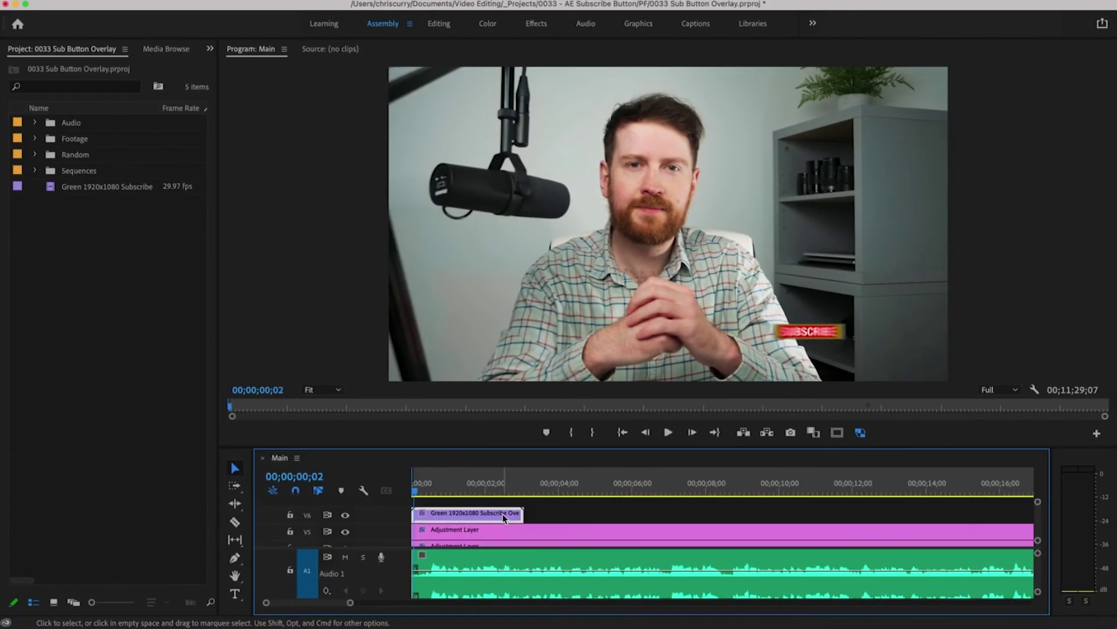
pyautogui.press('Delete')
pyautogui.doubleClick(125, 304)
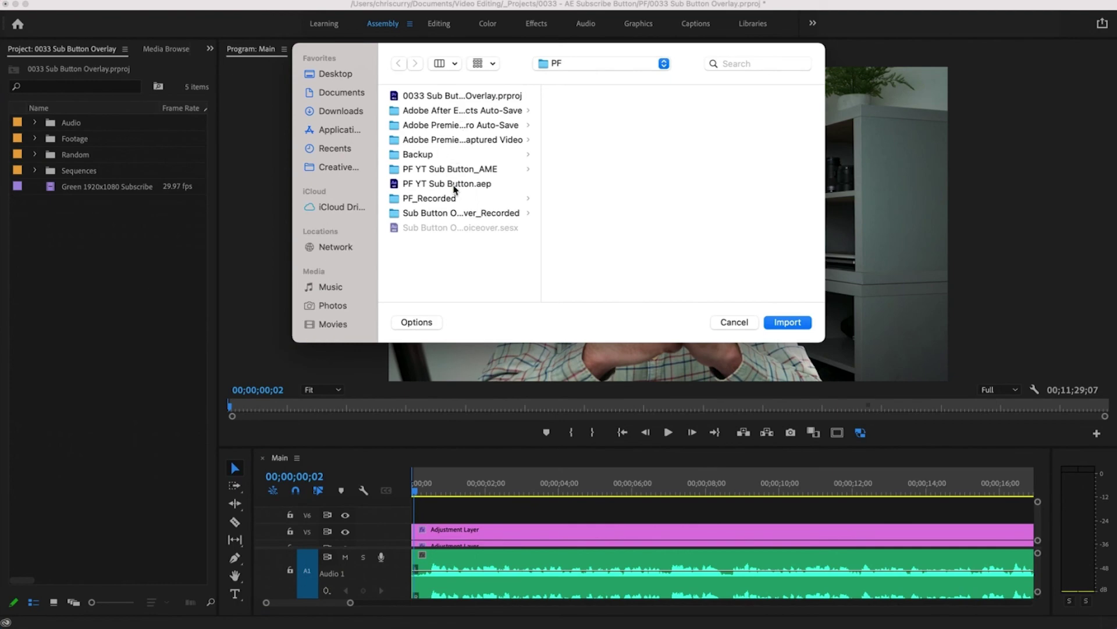
pyautogui.click(457, 184)
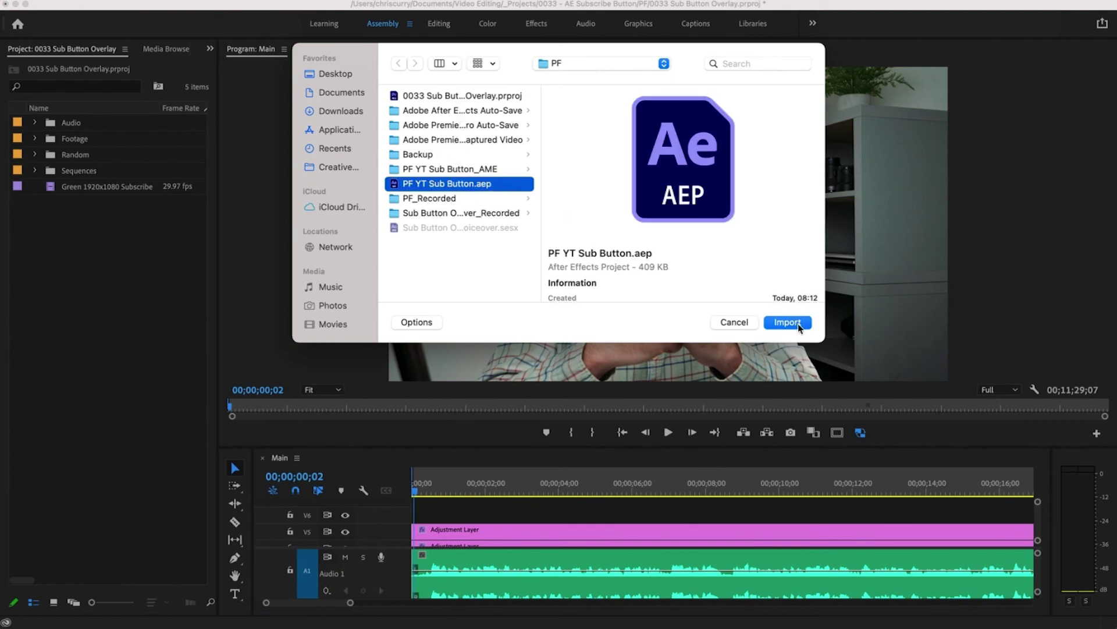
pyautogui.click(788, 322)
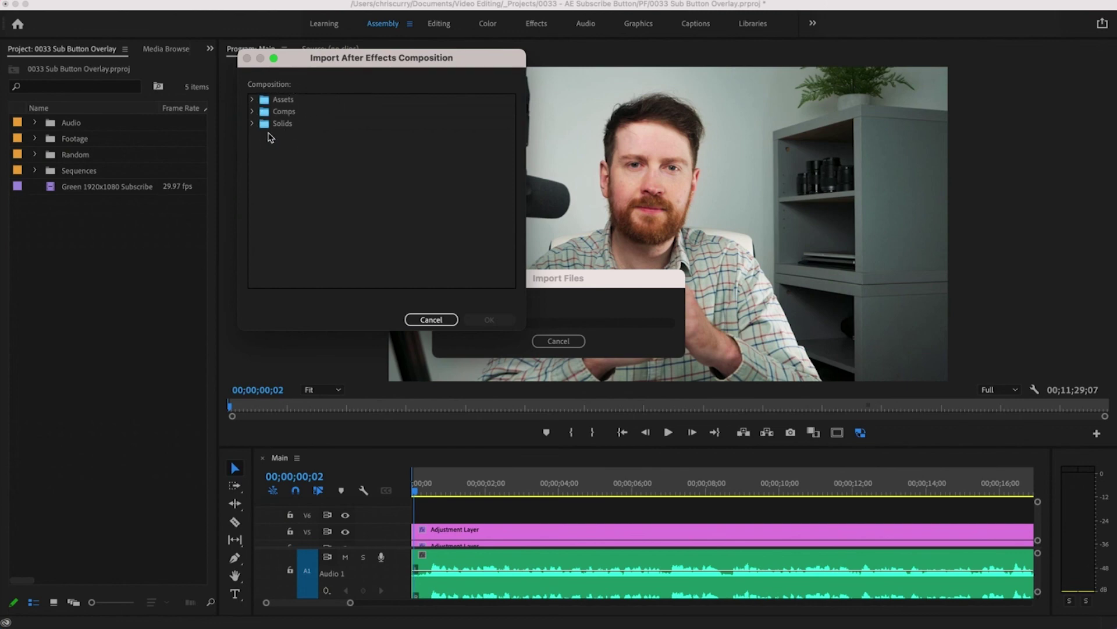
pyautogui.click(253, 112)
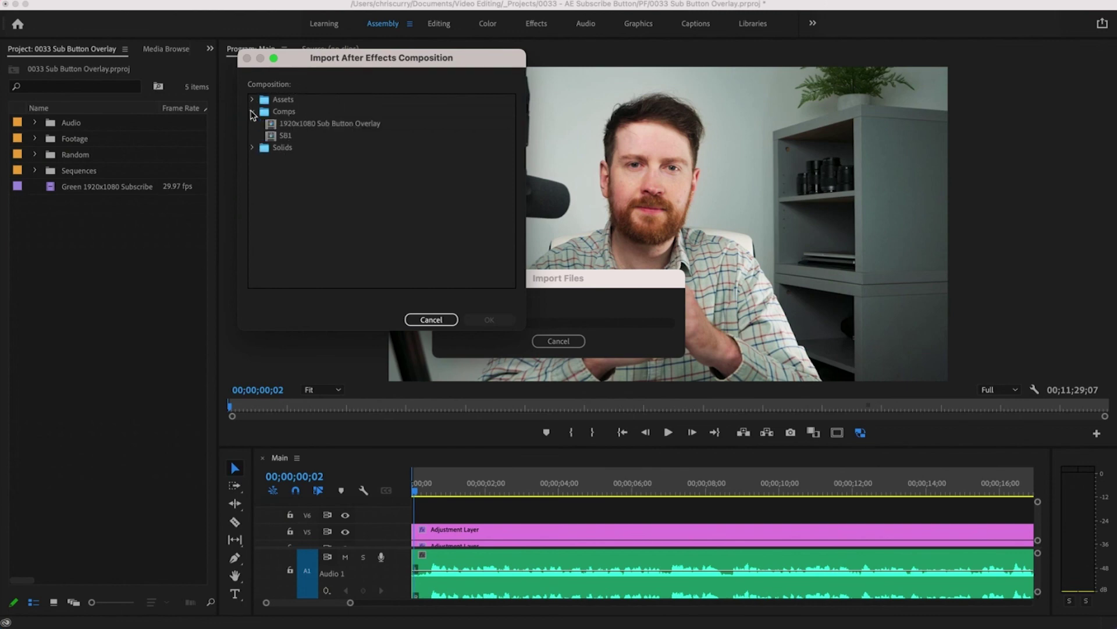
pyautogui.click(288, 123)
pyautogui.click(489, 319)
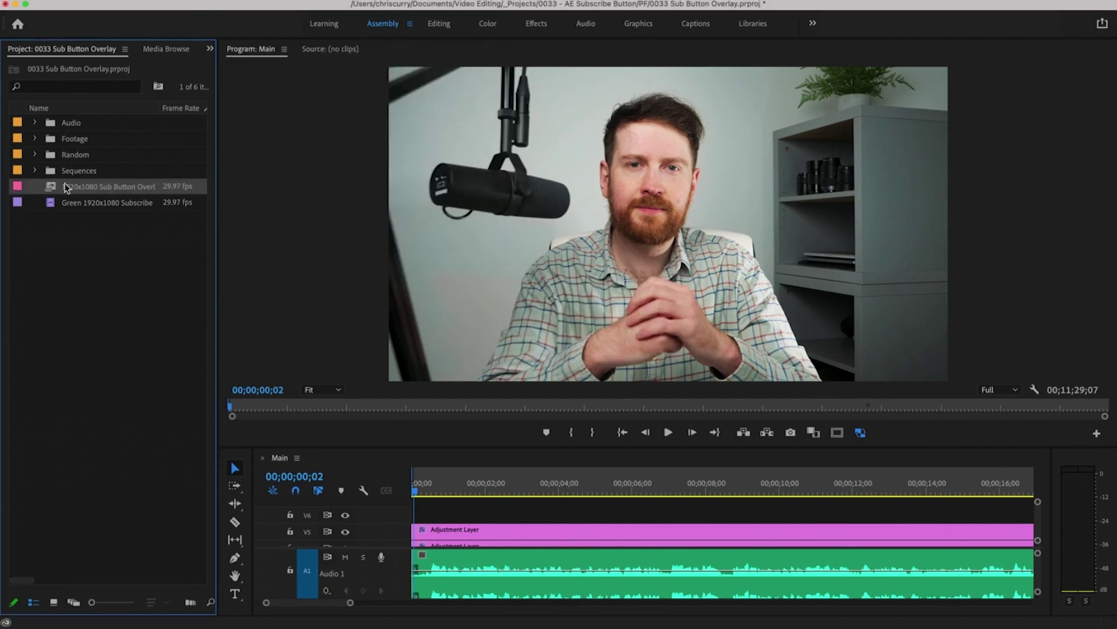
# Step: Place the Sub Button Overlay comp on V6 at the sequence start and play it from the beginning
pyautogui.moveTo(99, 204); pyautogui.dragTo(411, 512)
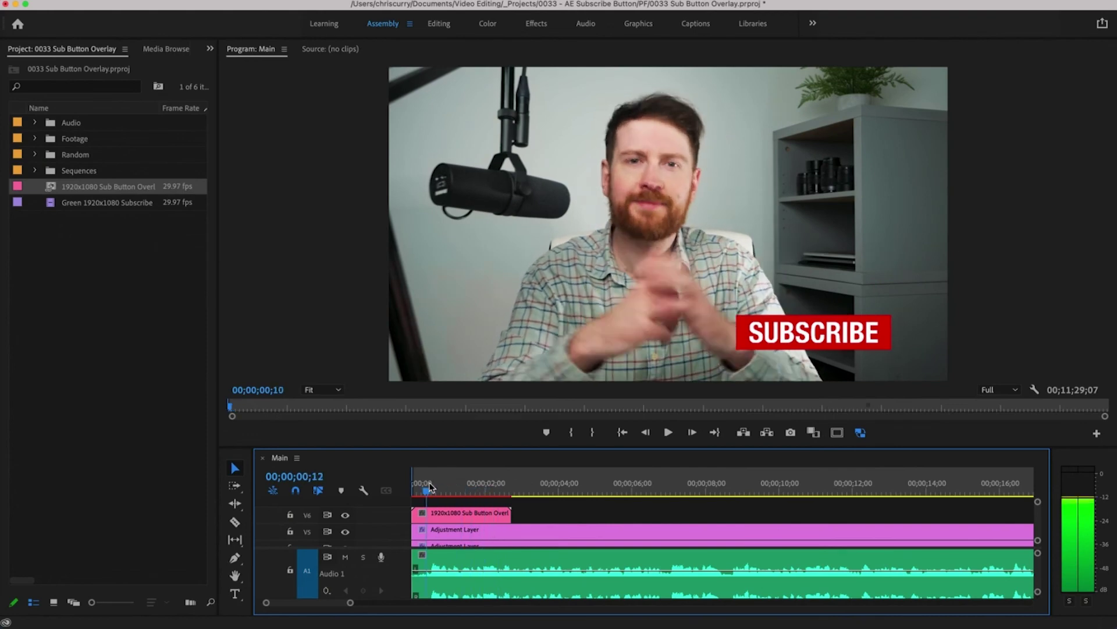
pyautogui.click(412, 483)
pyautogui.press('space')
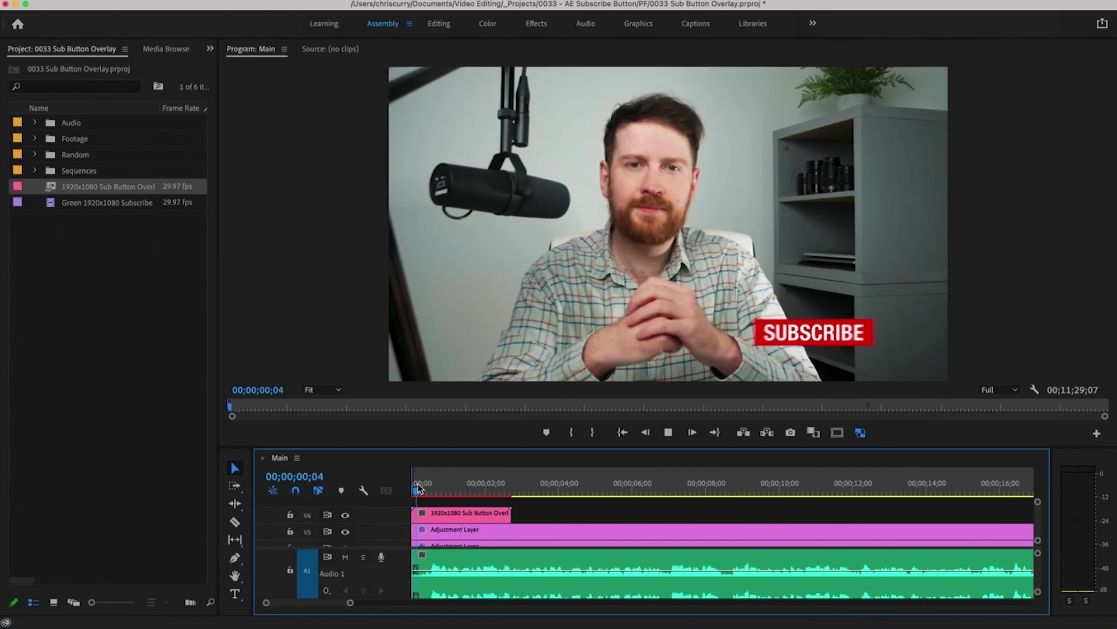